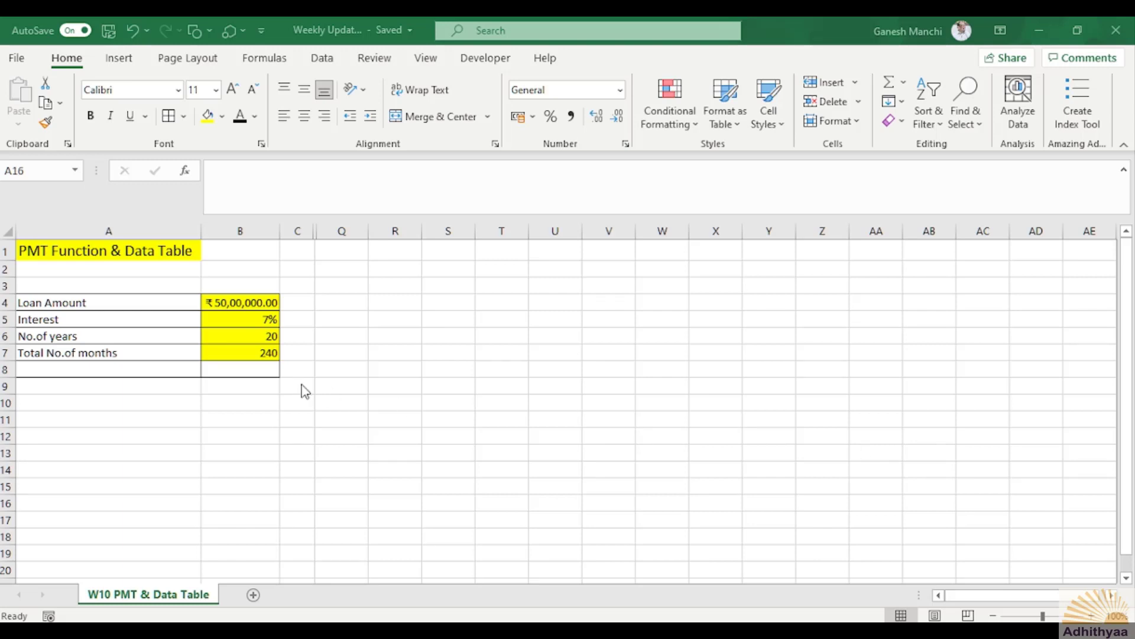
- Examine the loan amount, interest rate, number of years and total months in cells B4 to B7
left_click(234, 305)
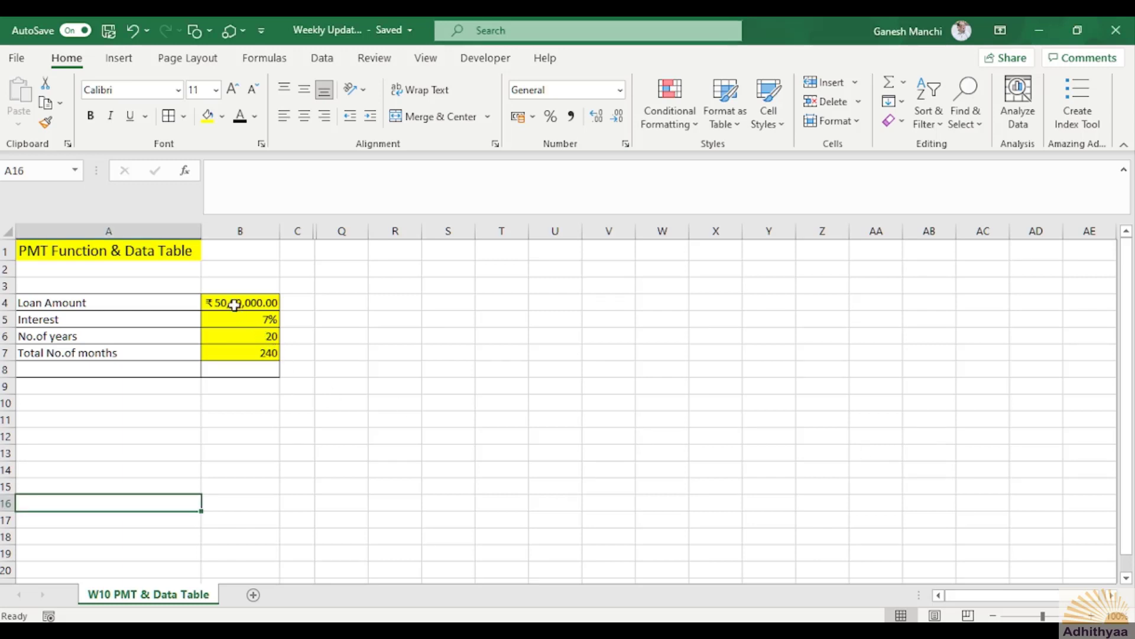
left_click(234, 305)
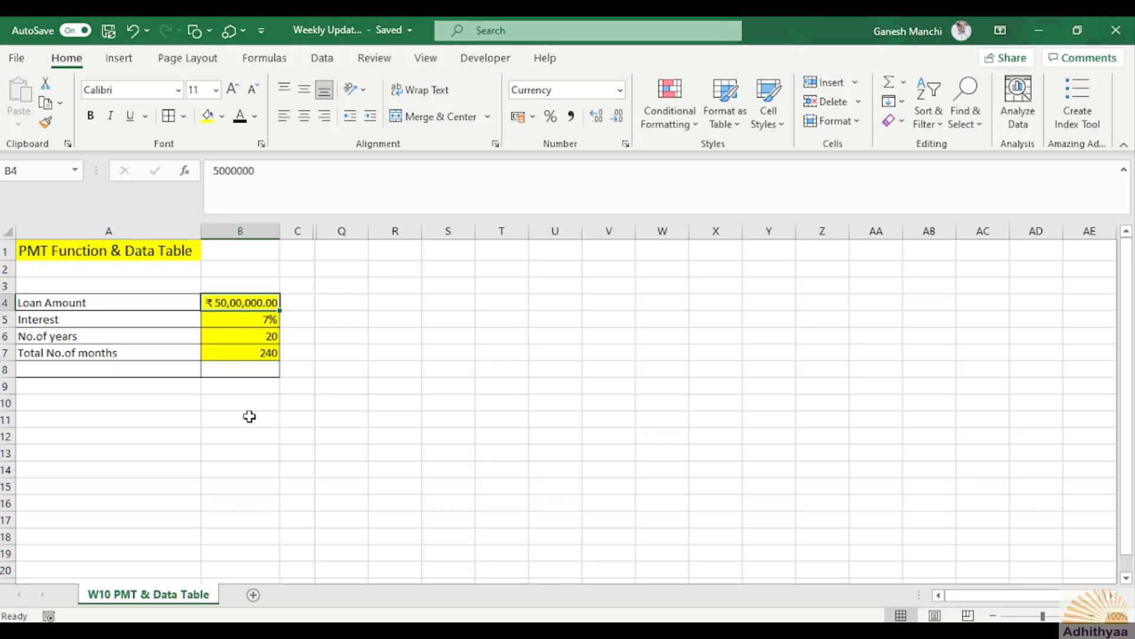
left_click(250, 321)
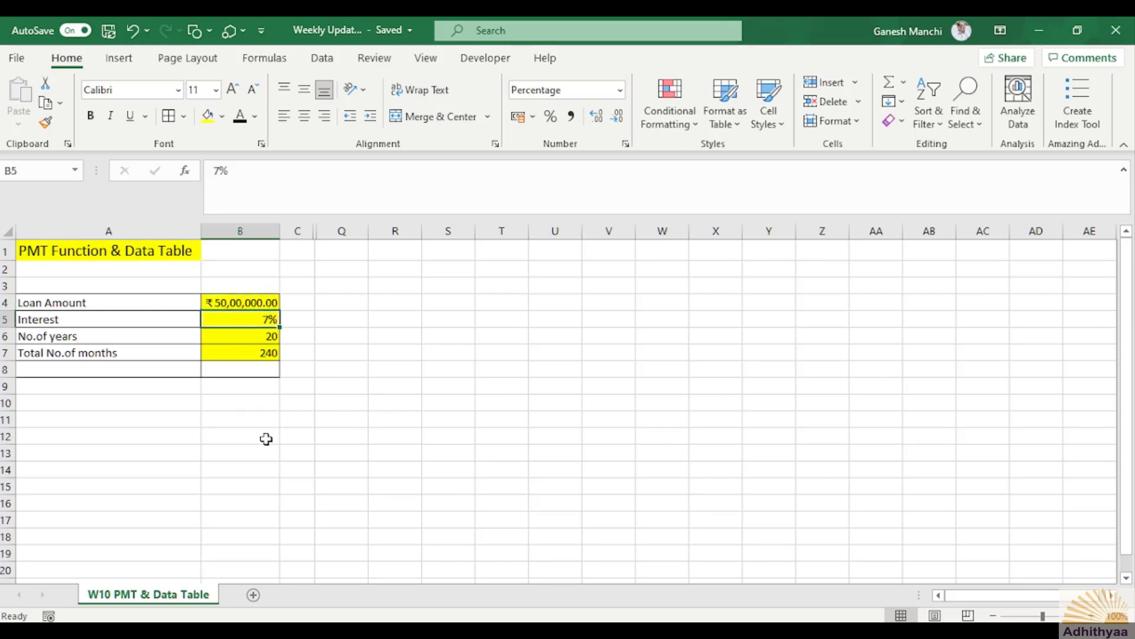
left_click(240, 335)
left_click(243, 351)
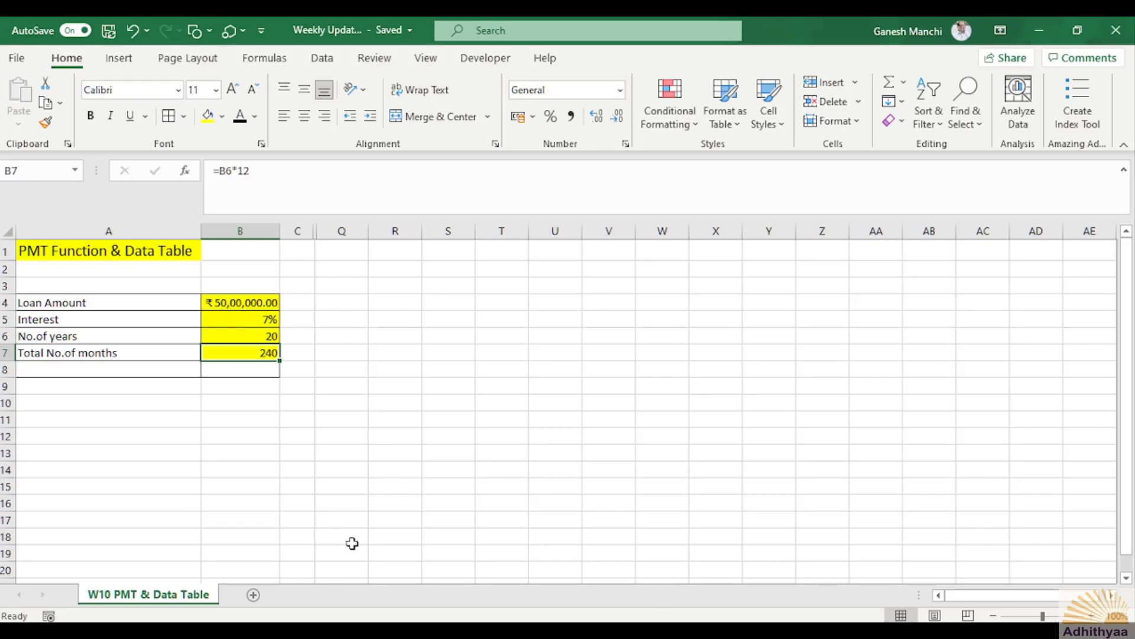
- Start a PMT formula in cell B8 with the monthly interest rate (B5/12) as its rate argument
left_click(229, 369)
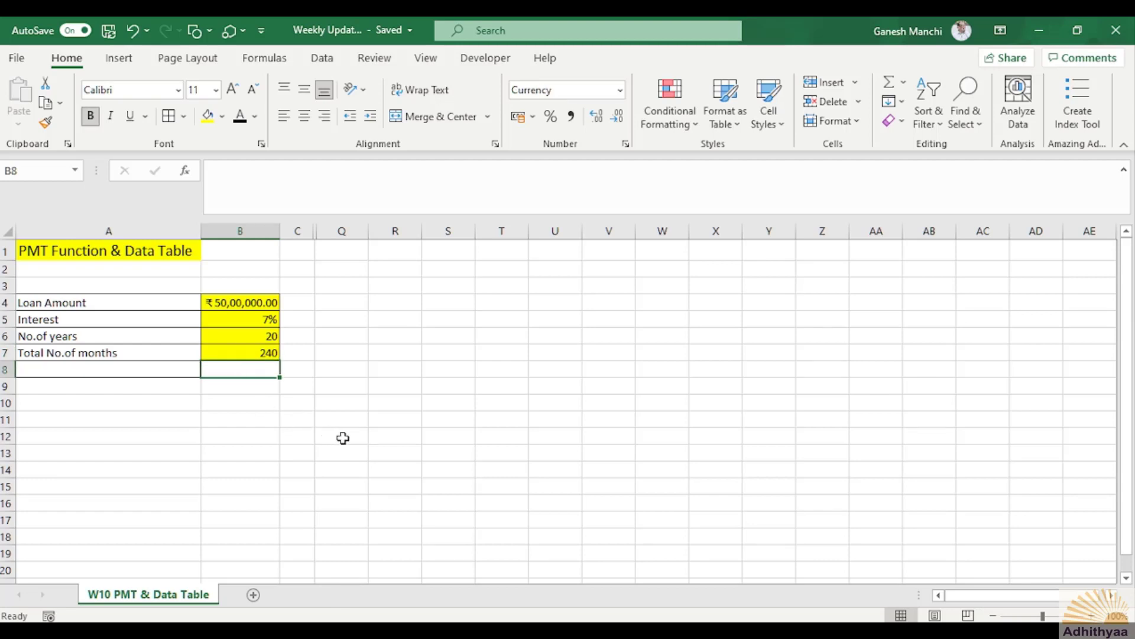
type("=")
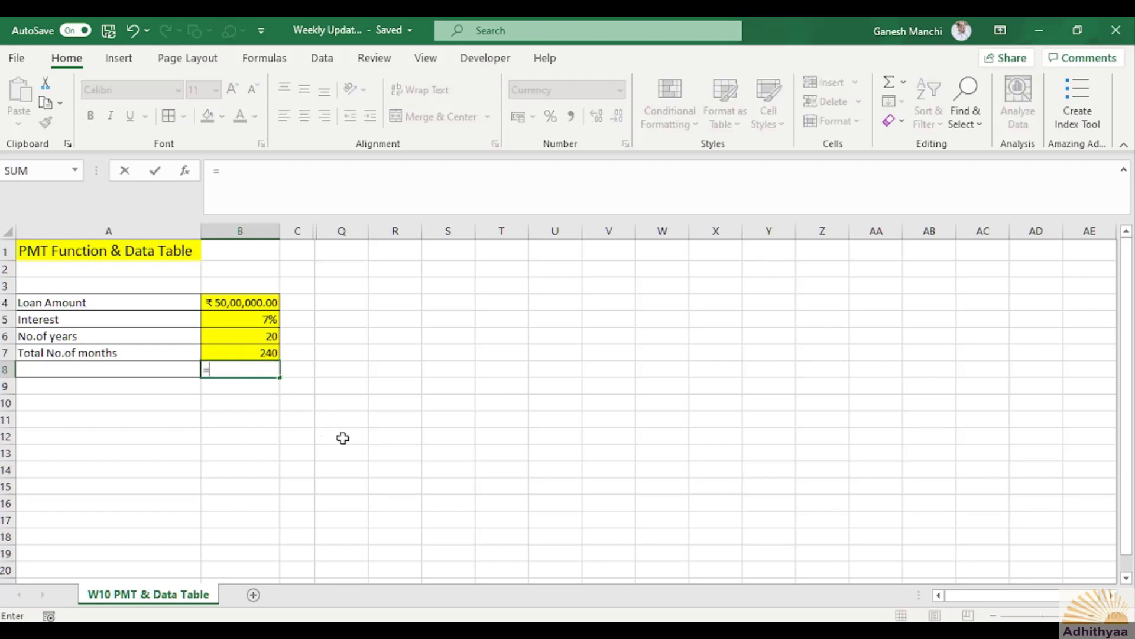
type("PMT")
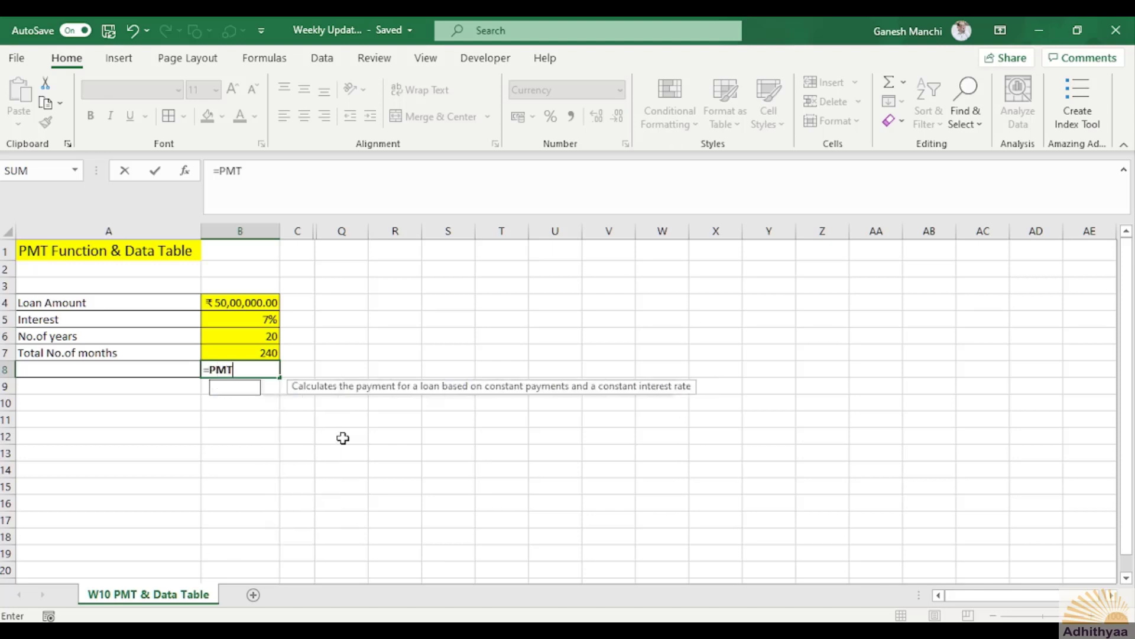
type("(")
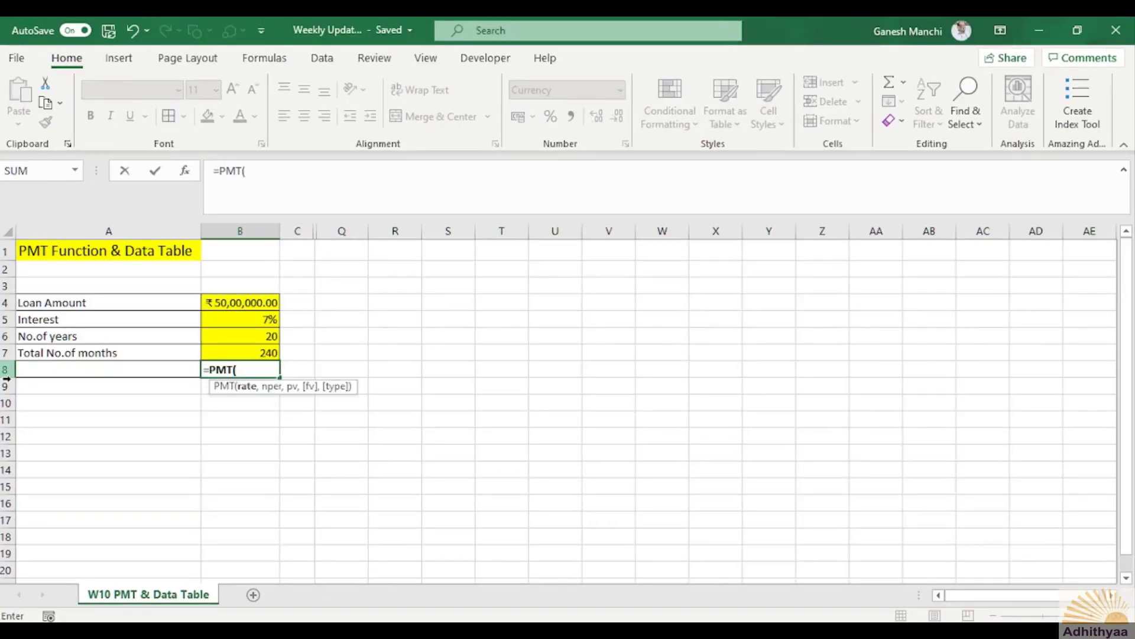
left_click(246, 320)
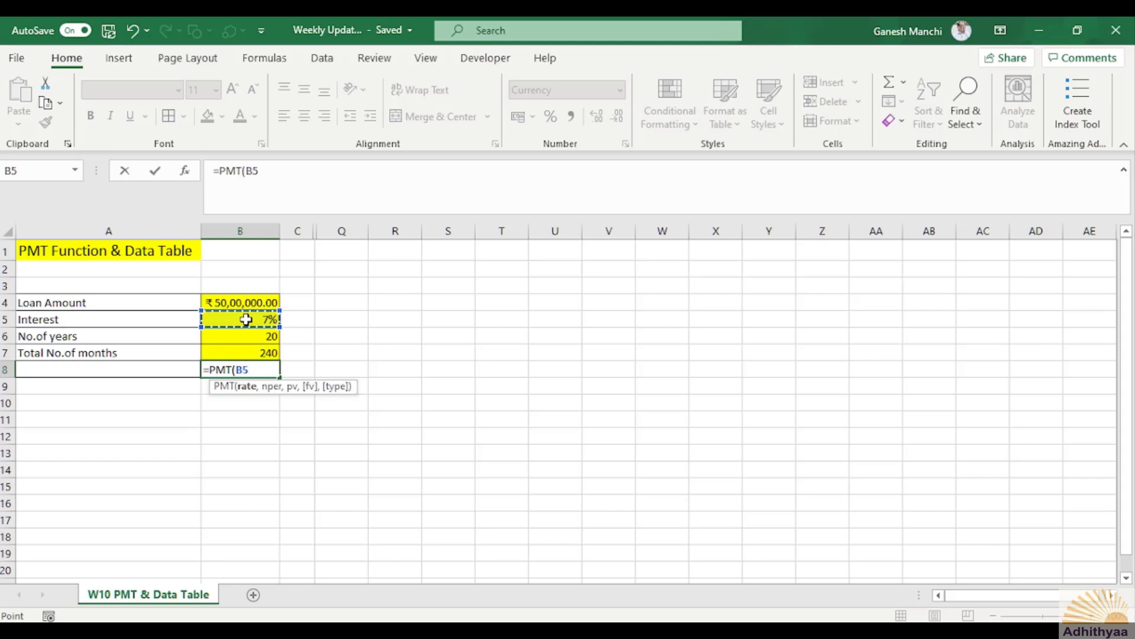
type("/12)")
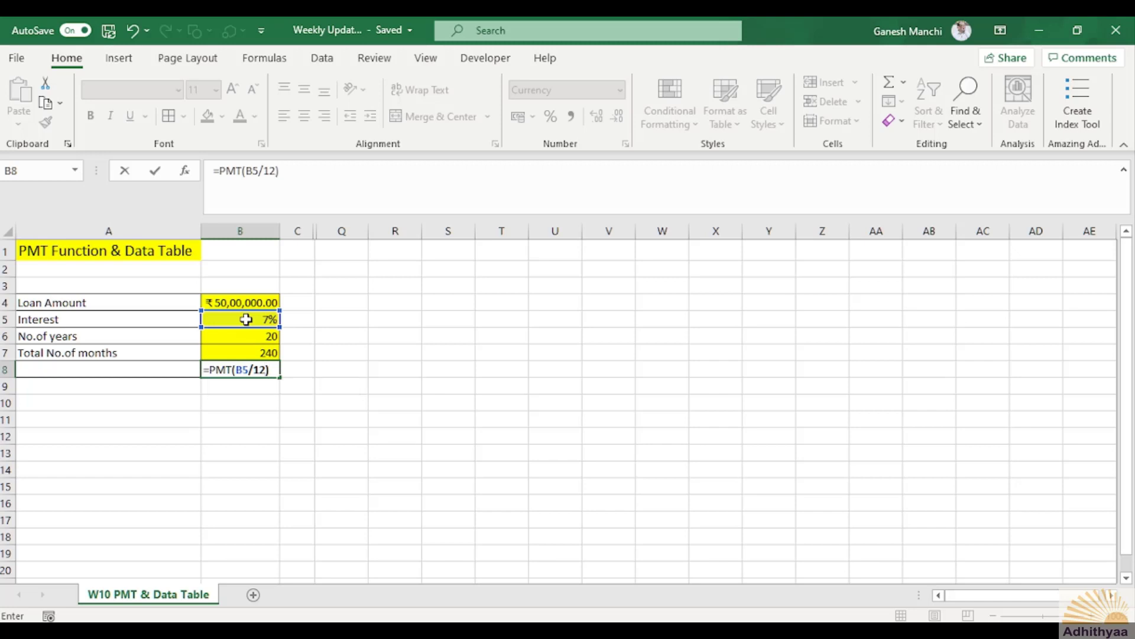
left_click(234, 369)
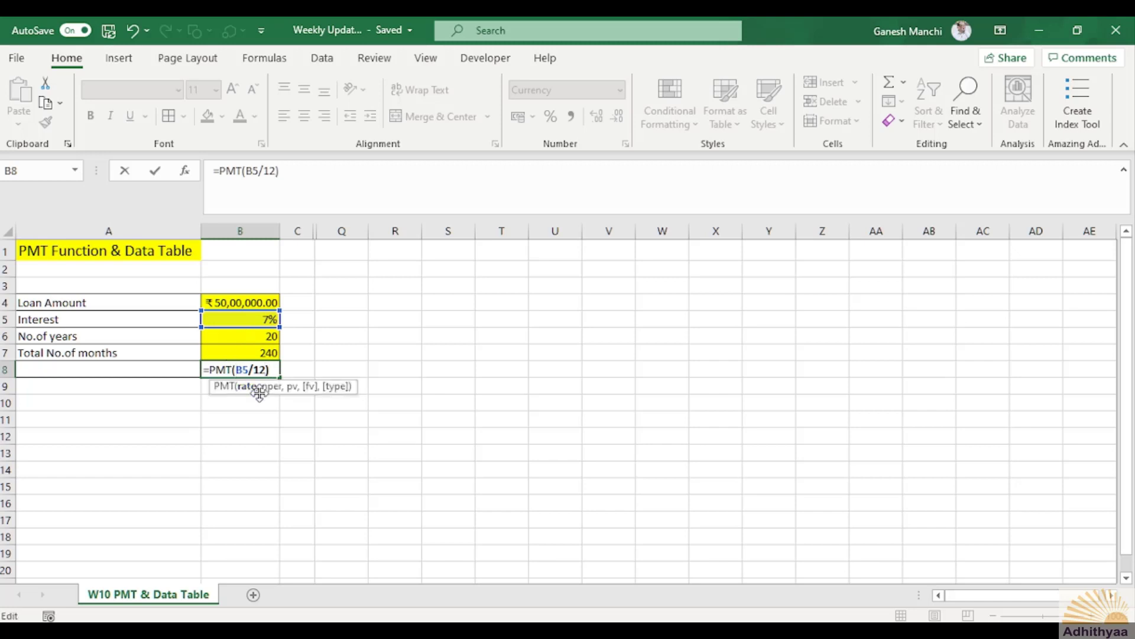
type("(")
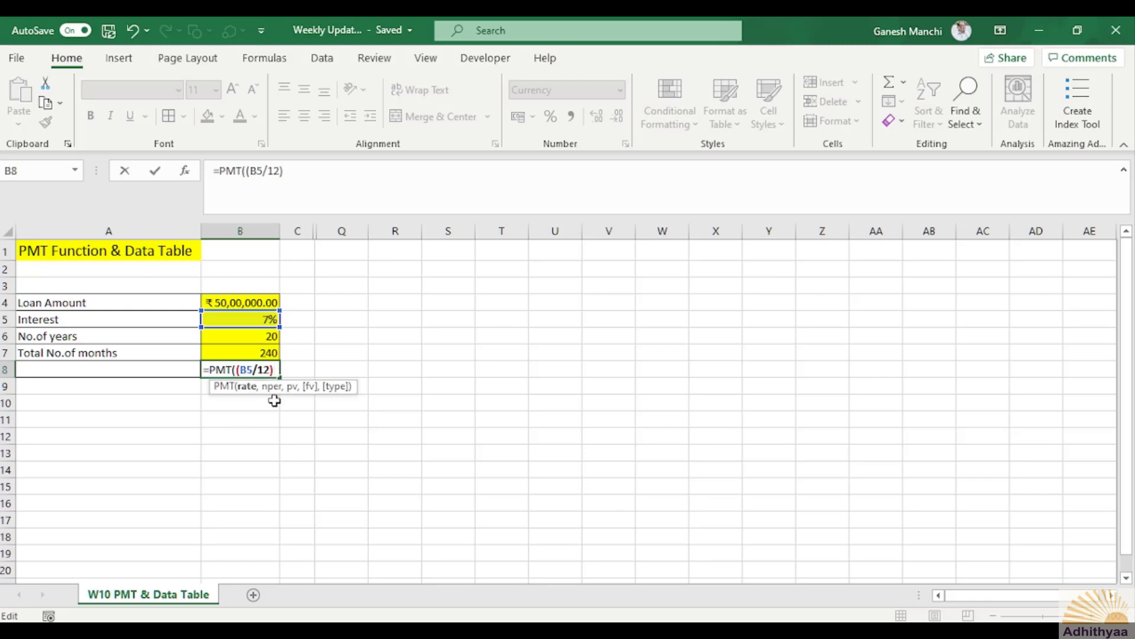
type(",")
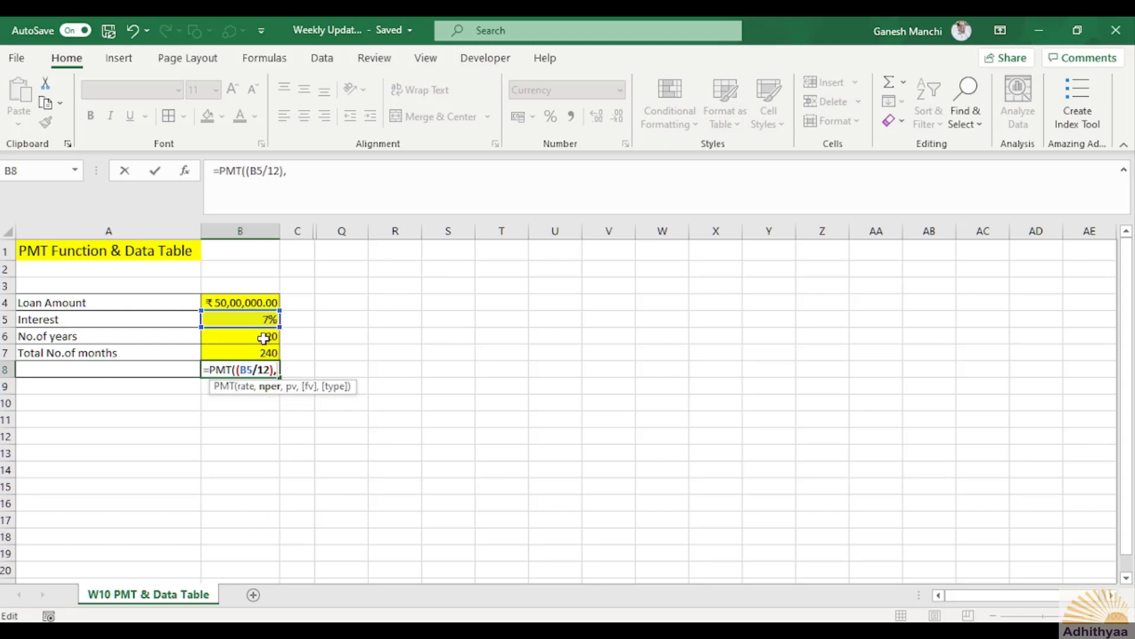
- Complete the PMT formula in B8 with (B6*12) as the number of periods and B4 as the present value
type("(")
left_click(249, 336)
type("*12")
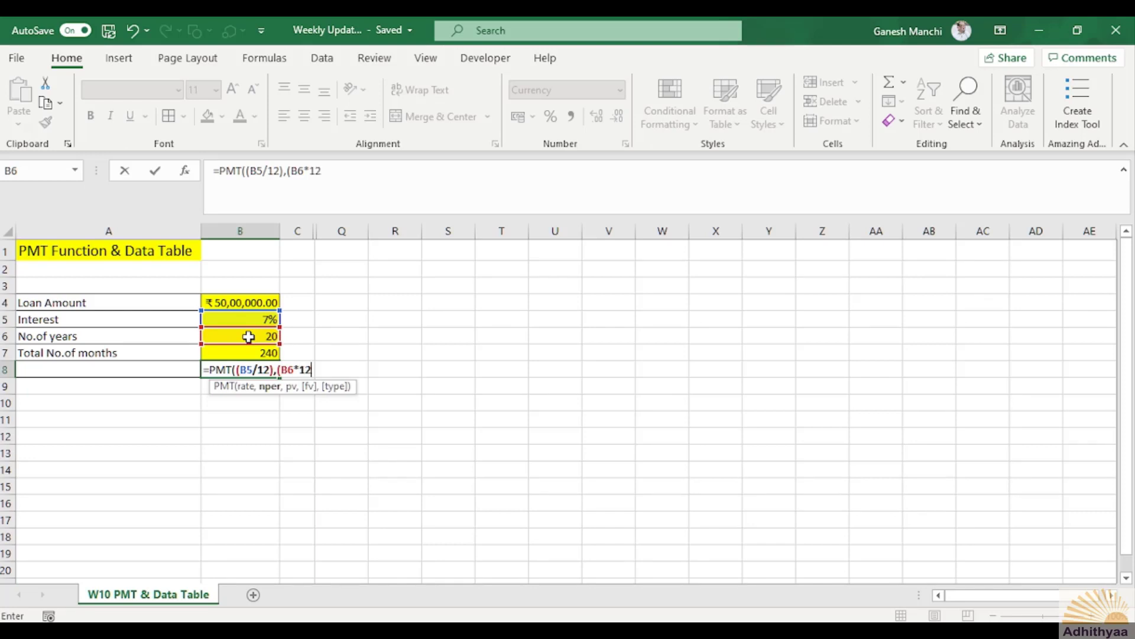
type(")")
type(",")
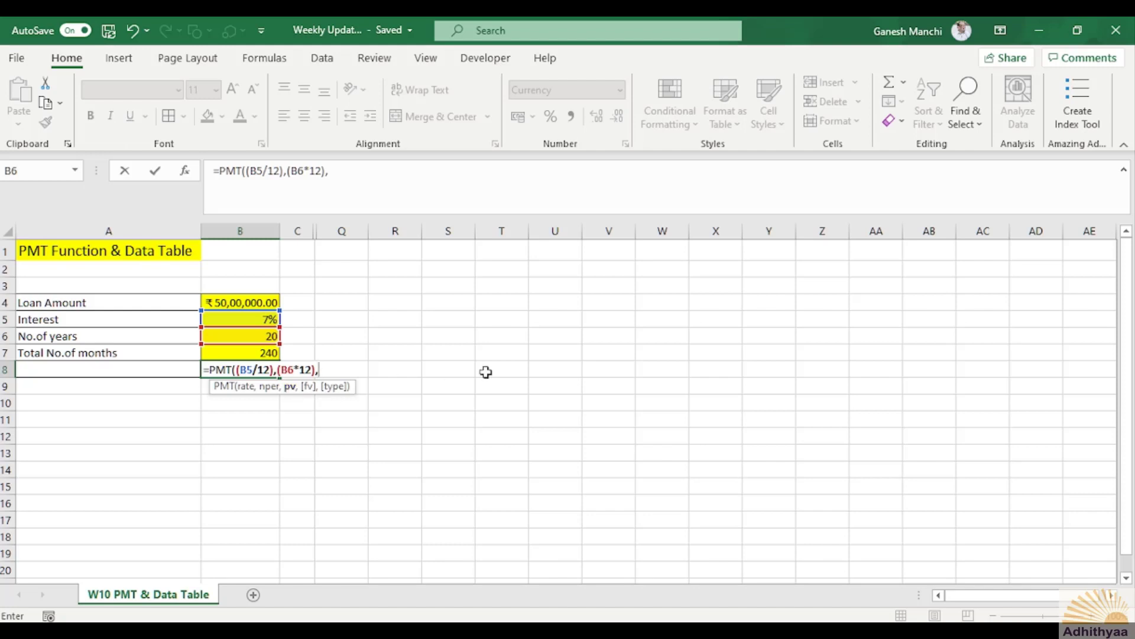
left_click(248, 300)
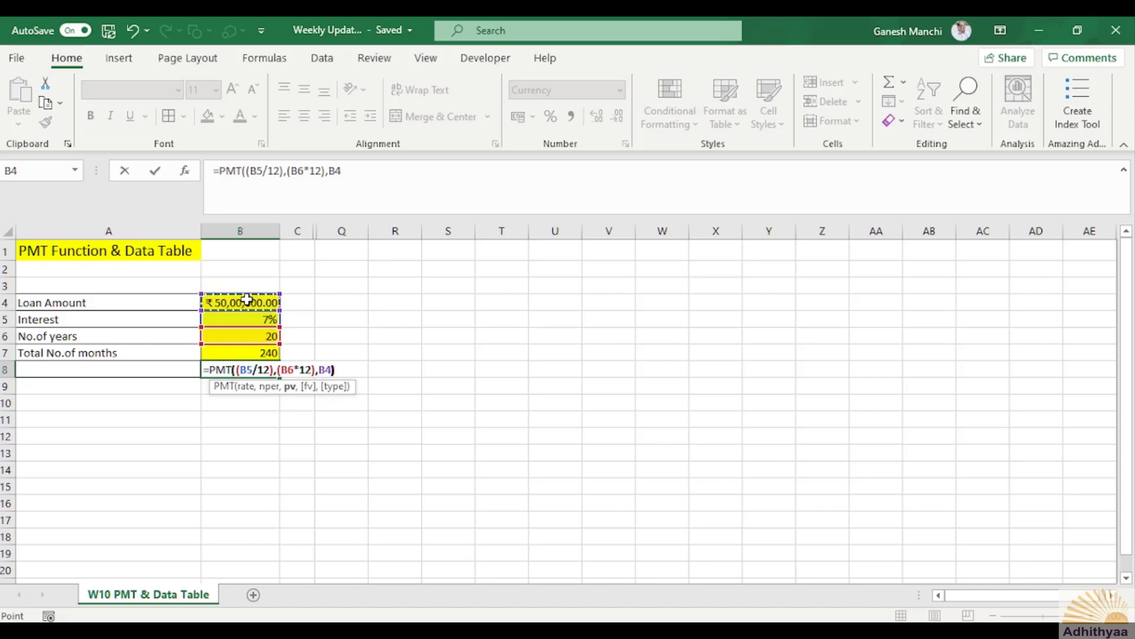
type(")")
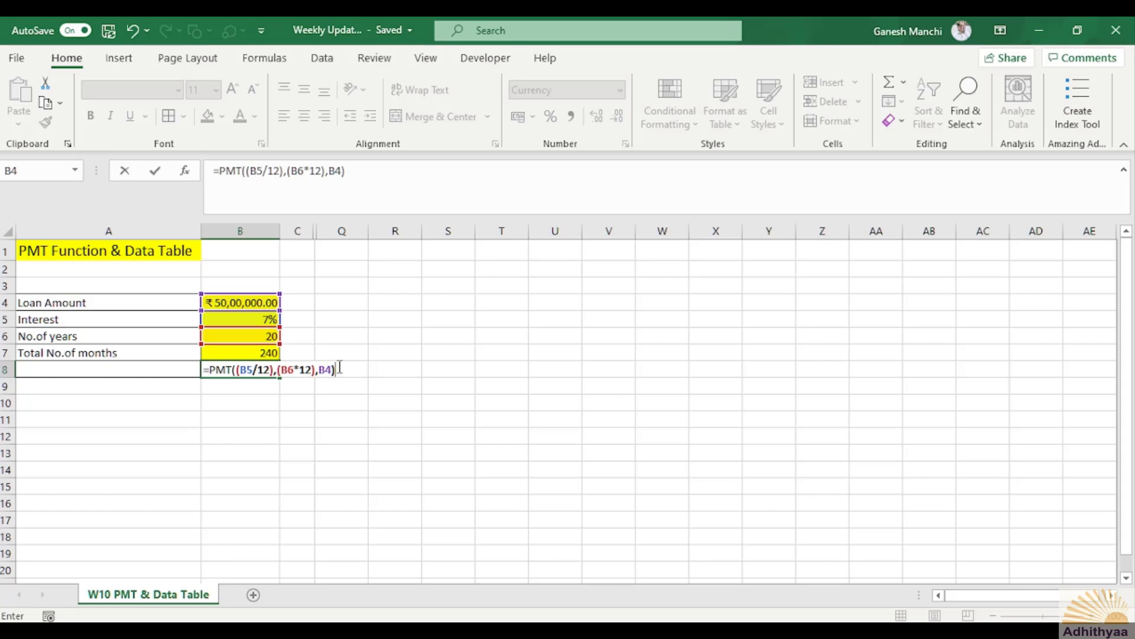
key("Return")
key("Up")
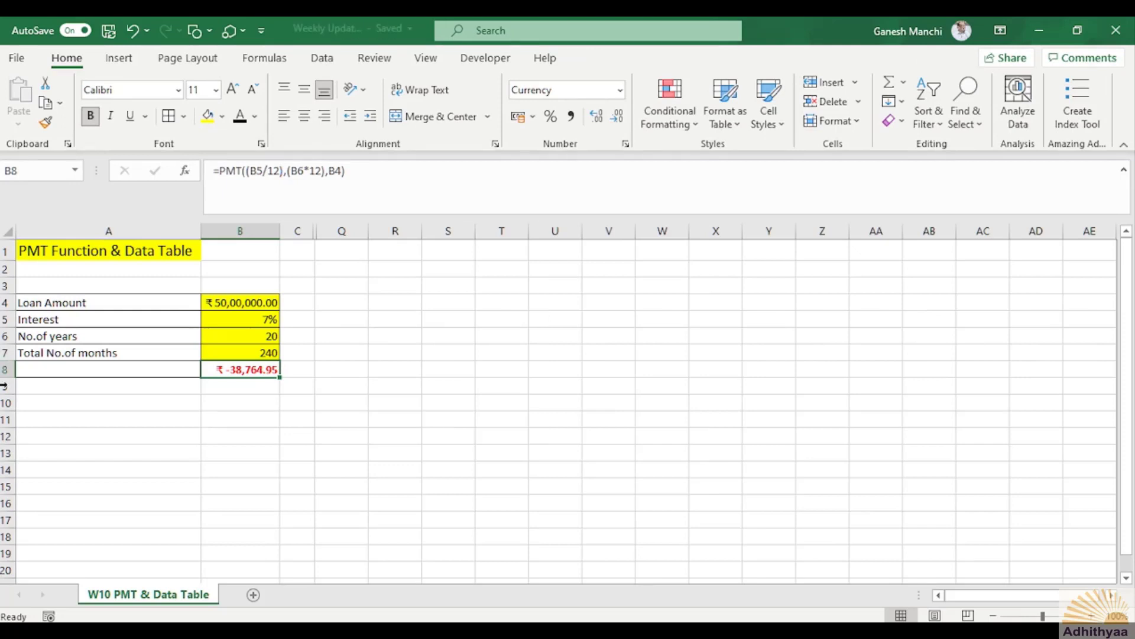
left_click(292, 402)
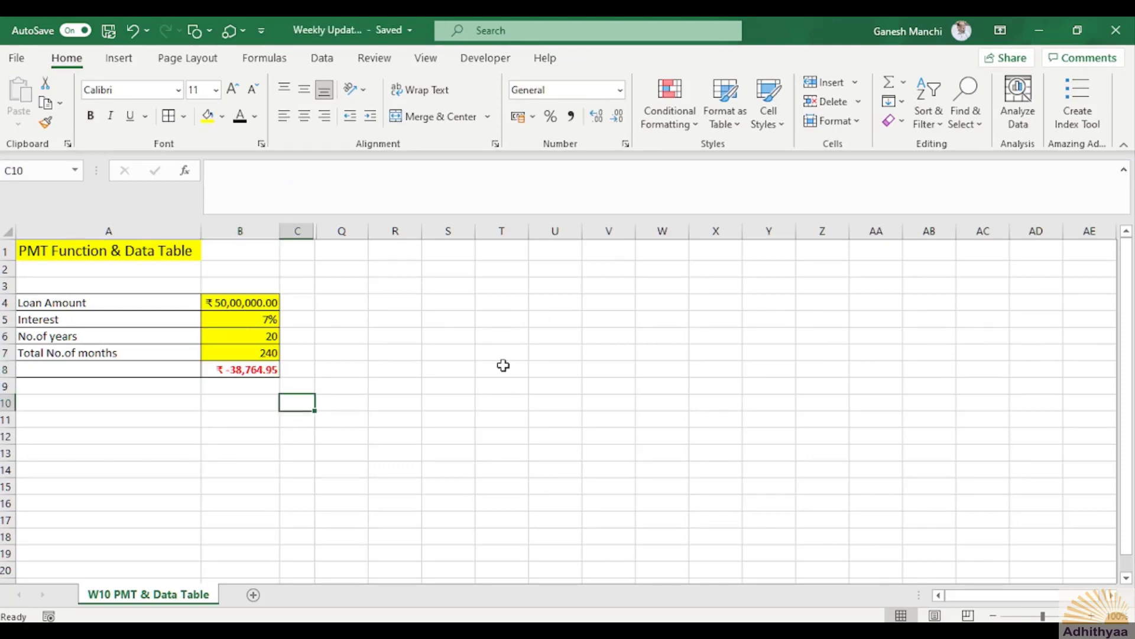
- Wrap the PMT formula in B8 in the ABS function so it reads =ABS(PMT((B5/12),(B6*12),B4))
left_click(249, 302)
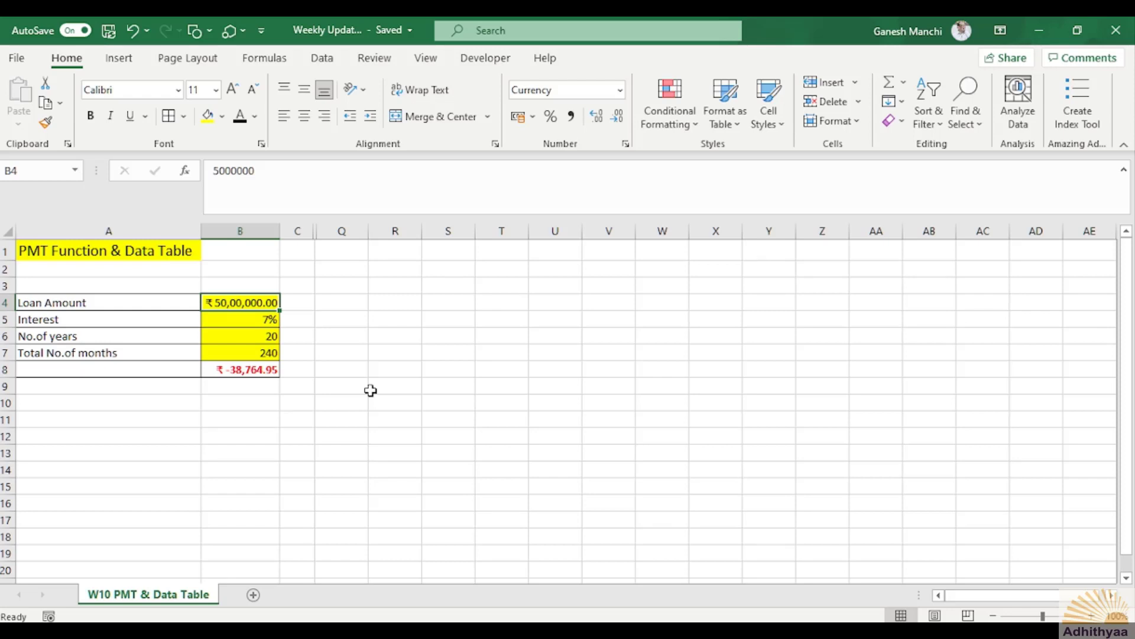
left_click(238, 371)
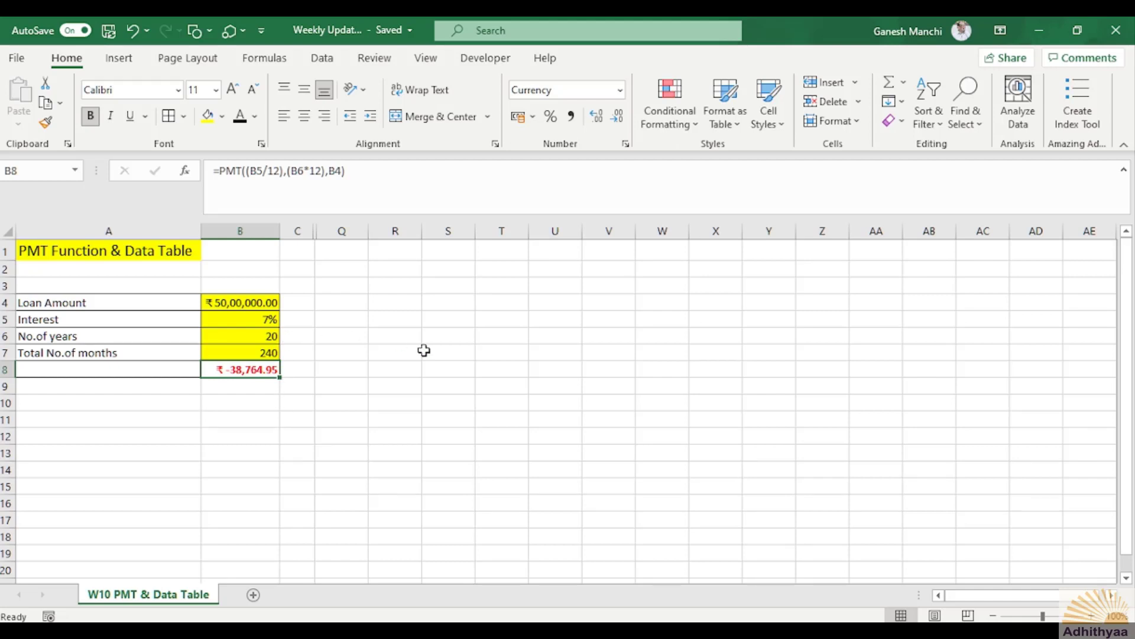
left_click(223, 171)
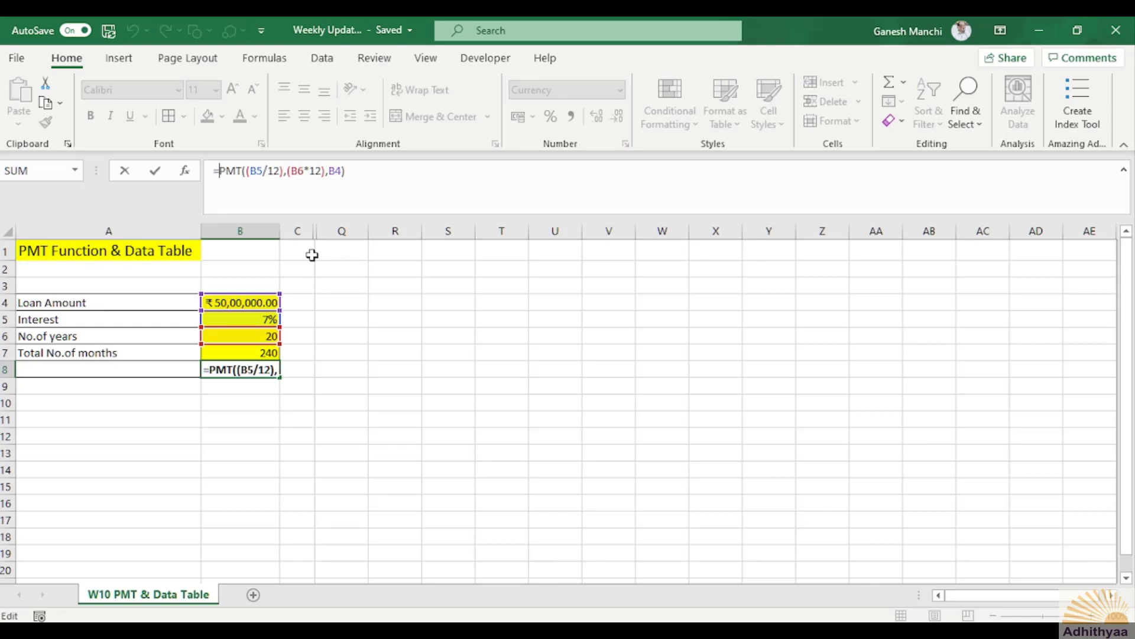
type("AB")
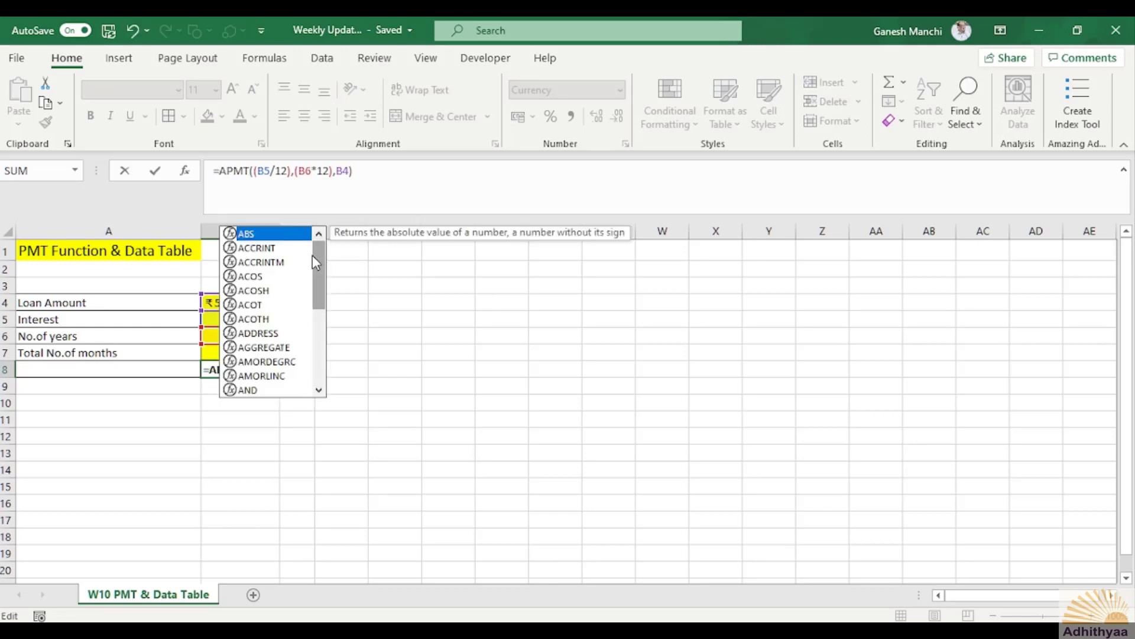
type("S")
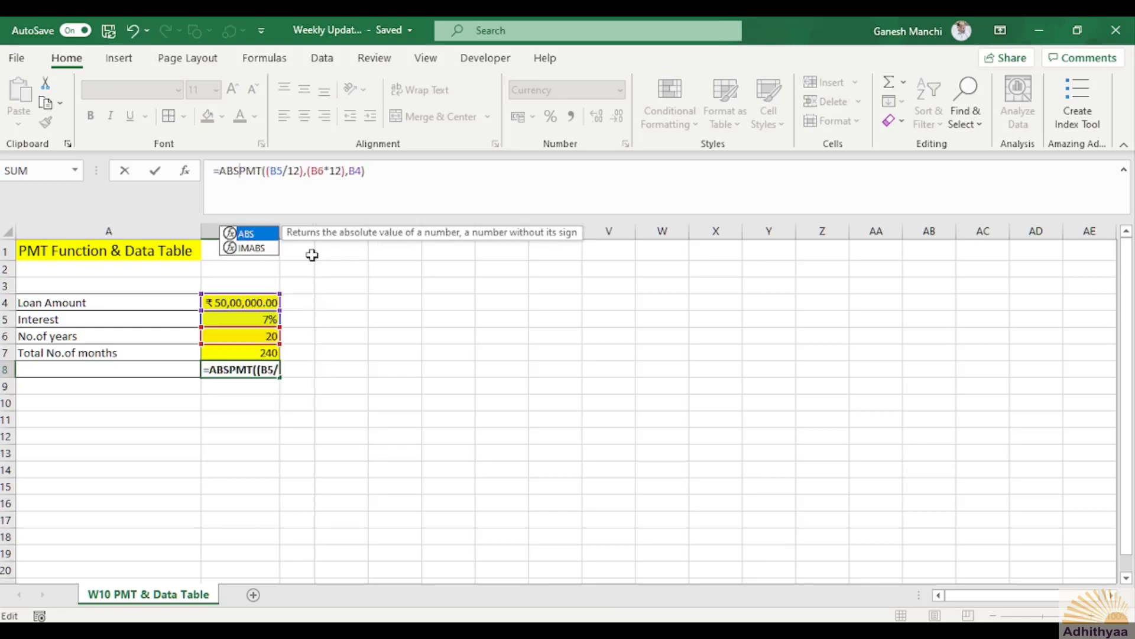
type("(")
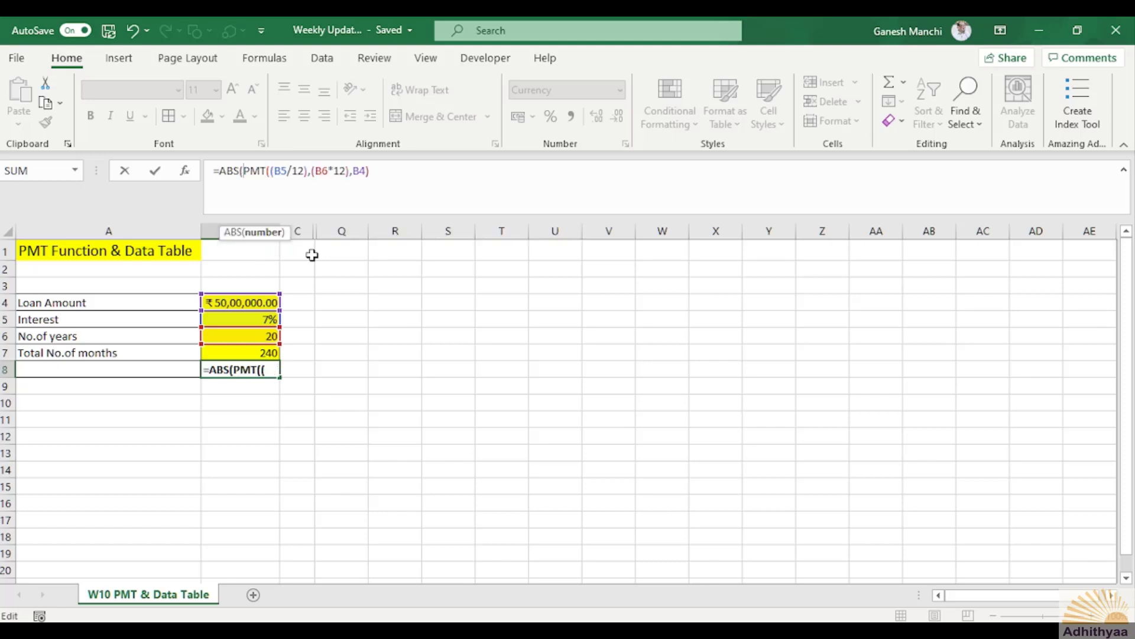
key("Right")
key("Right")
key("Right")
key("Right")
key("Right")
key("Right")
key("Right")
key("Right")
key("Right")
key("Right")
key("Right")
key("End")
type(")")
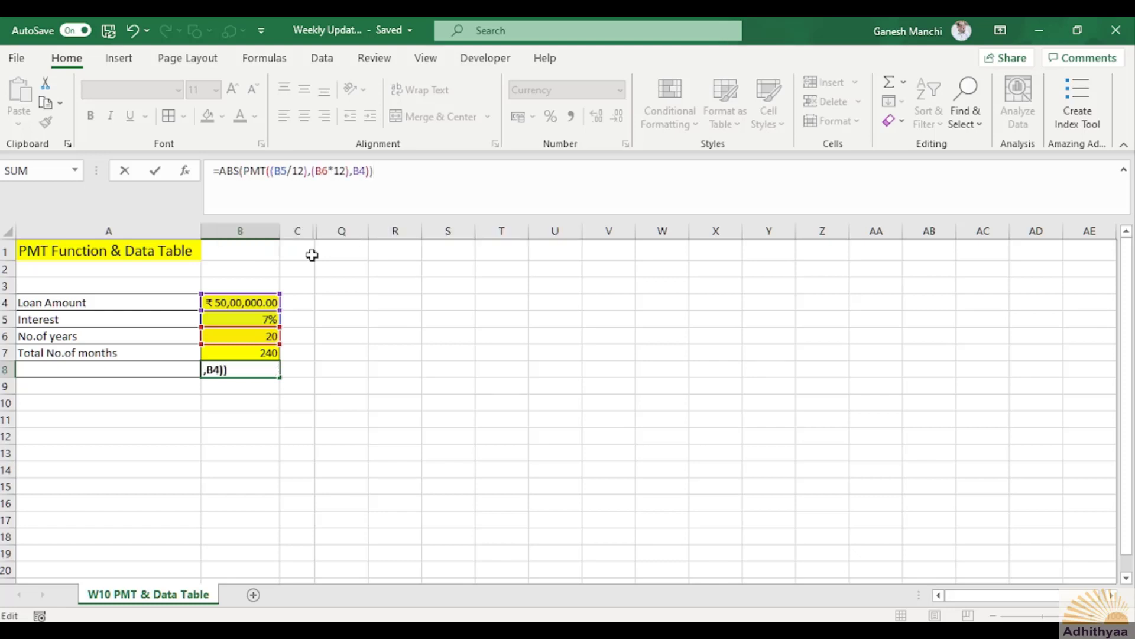
key("Return")
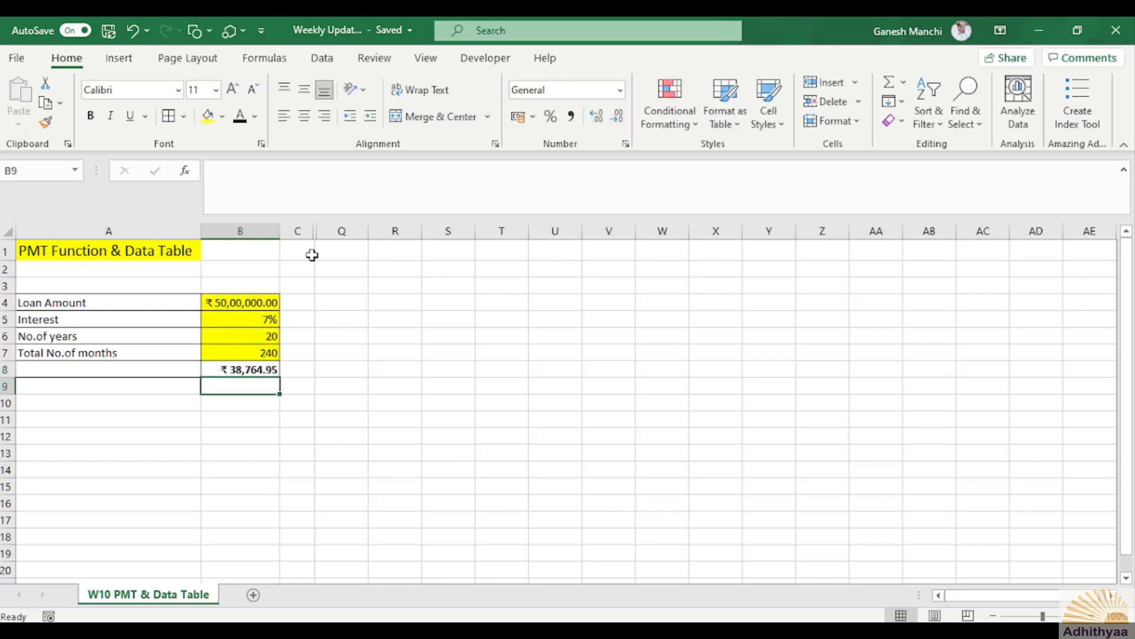
key("Up")
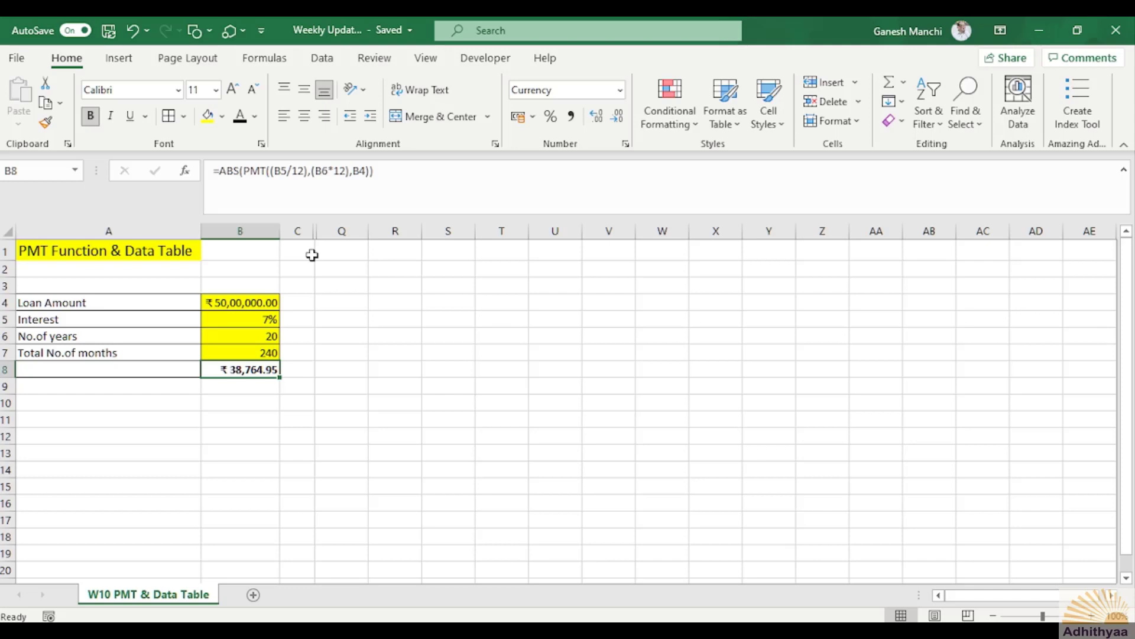
- Make the loan amount in cell B4 bold
left_click(260, 301)
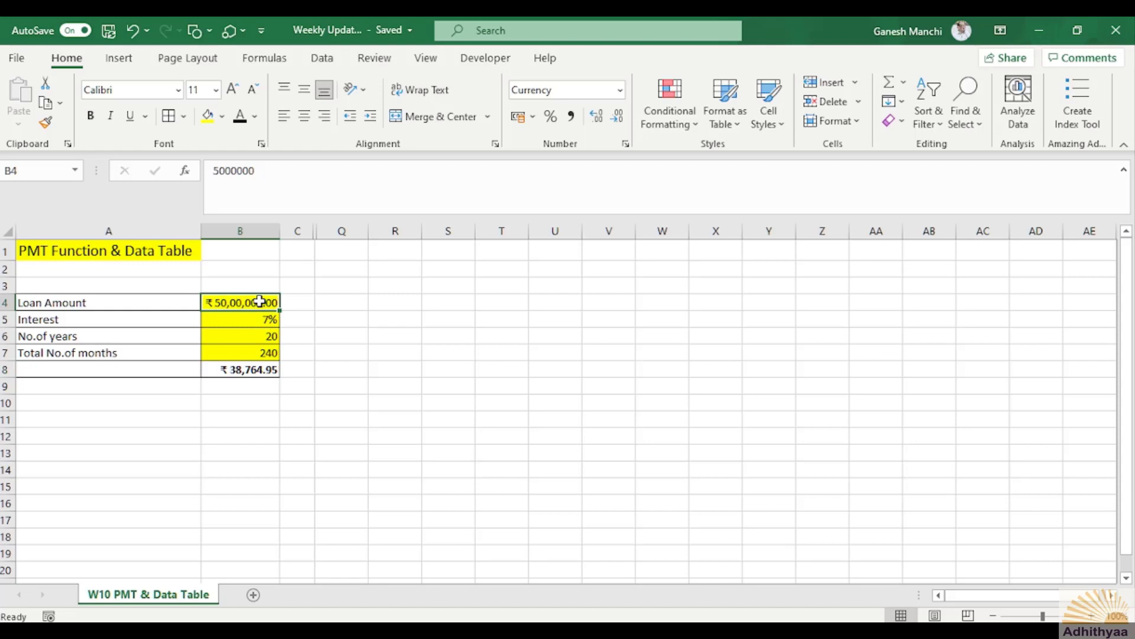
key("ctrl+b")
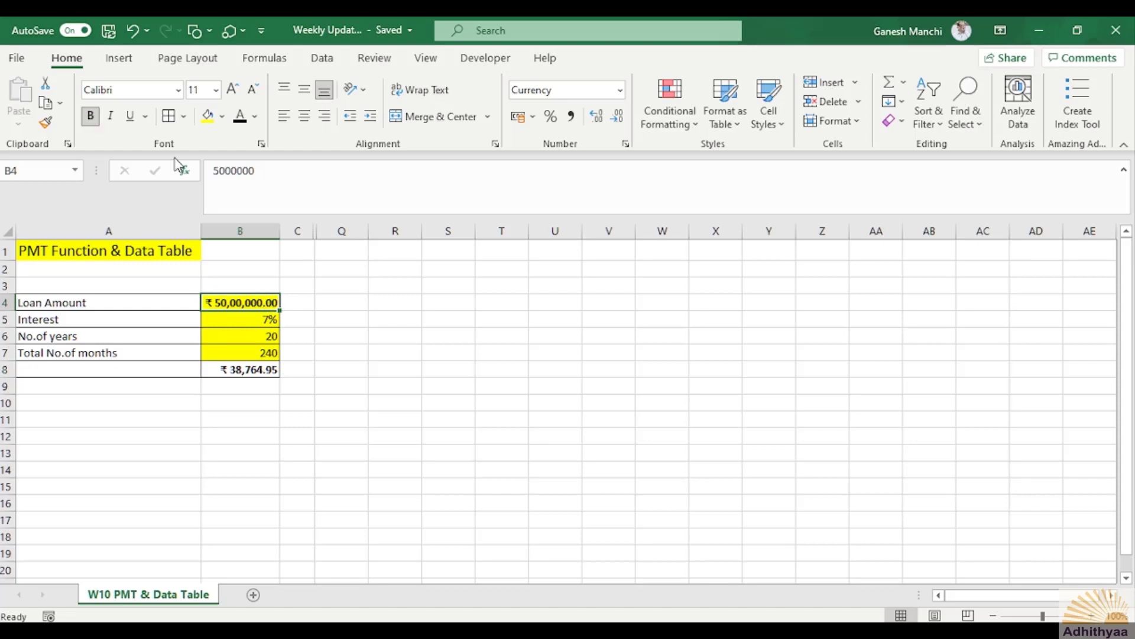
left_click(294, 433)
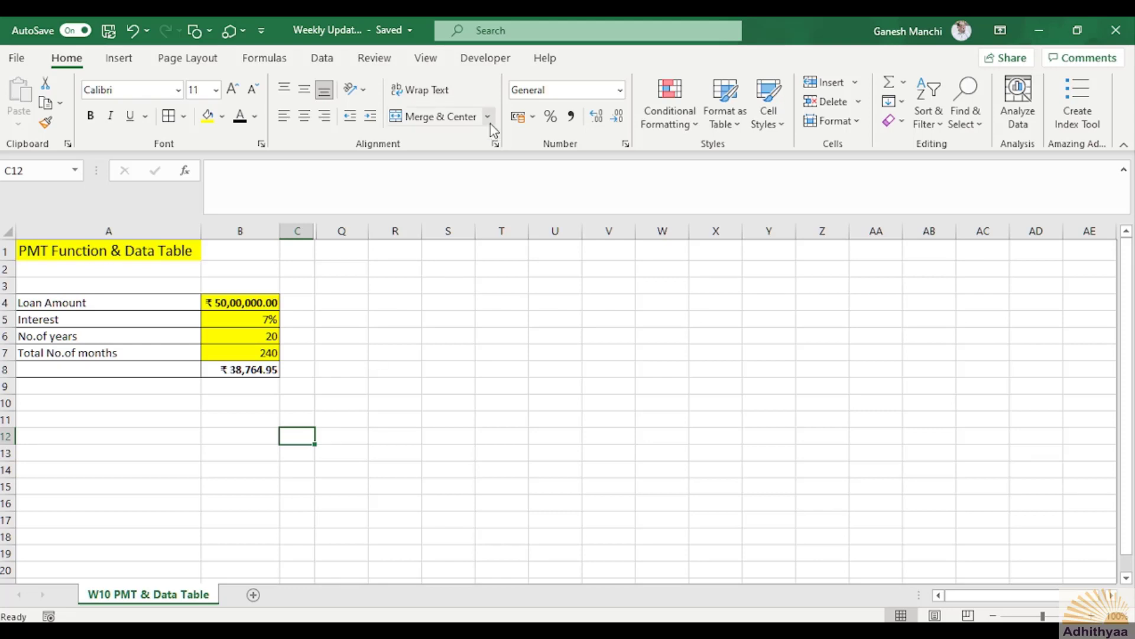
- Check which What-If Analysis tools are available, and go back to the loan amount cell B4
left_click(333, 65)
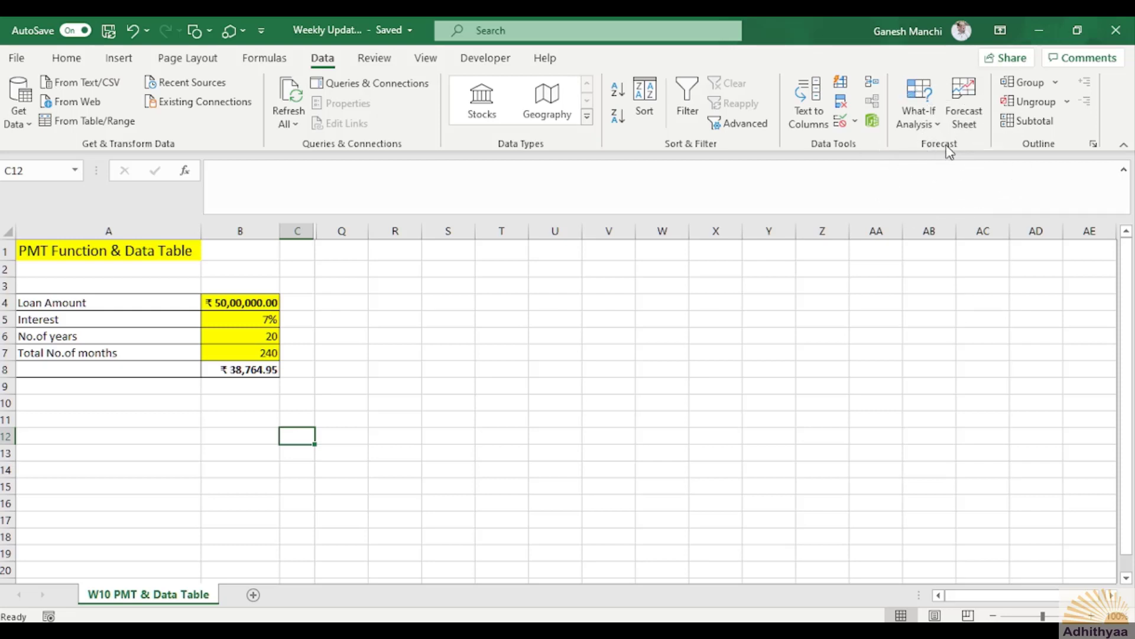
left_click(938, 130)
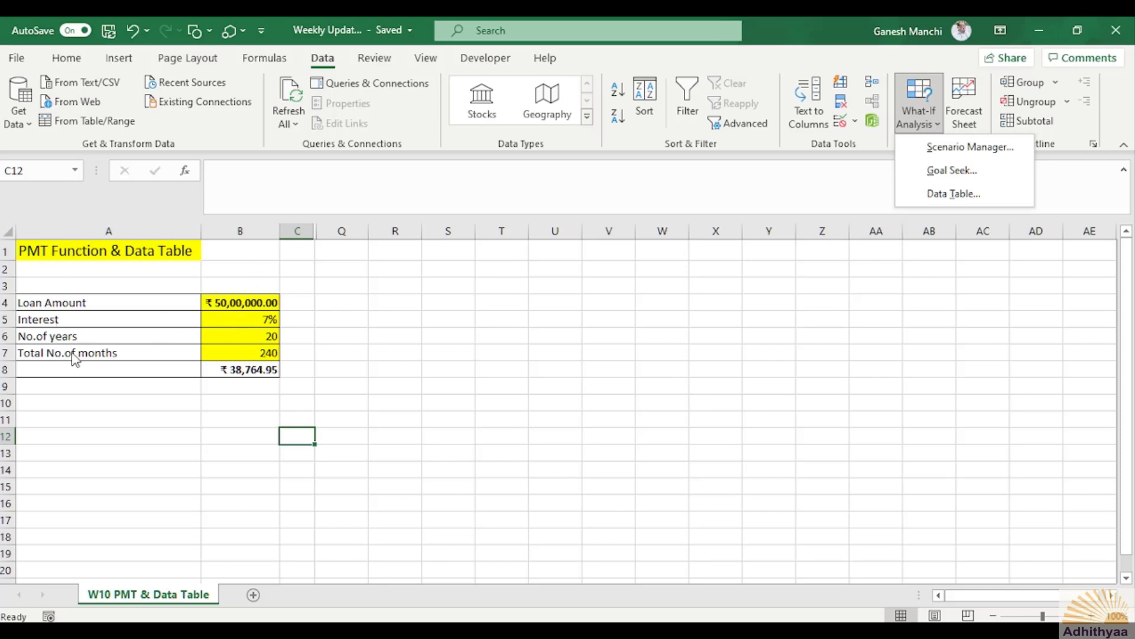
left_click(247, 302)
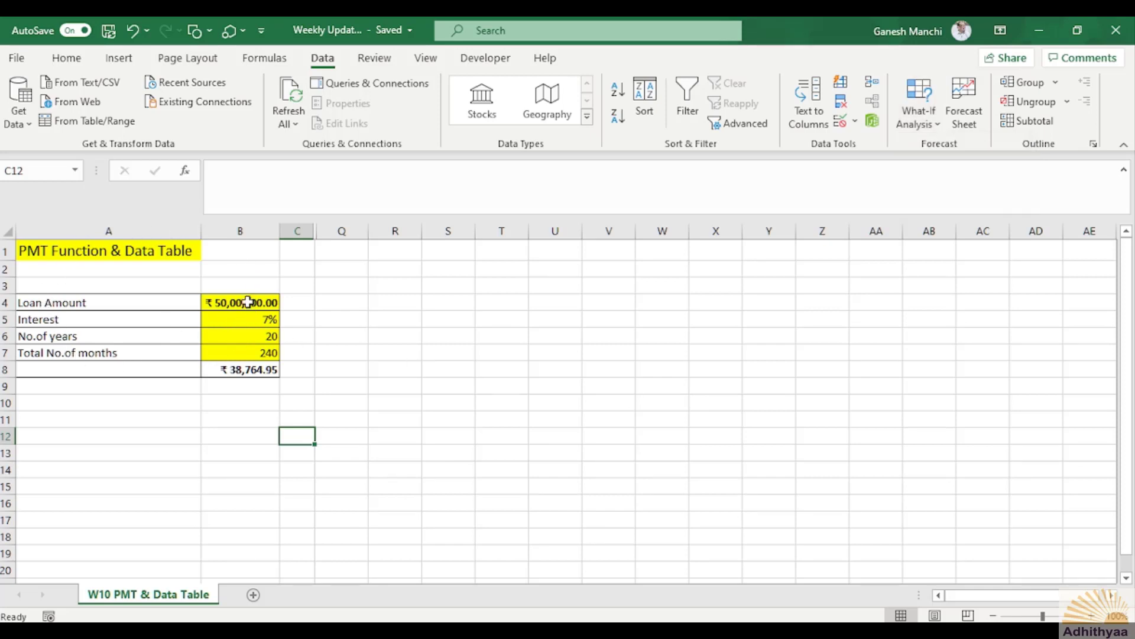
left_click(247, 301)
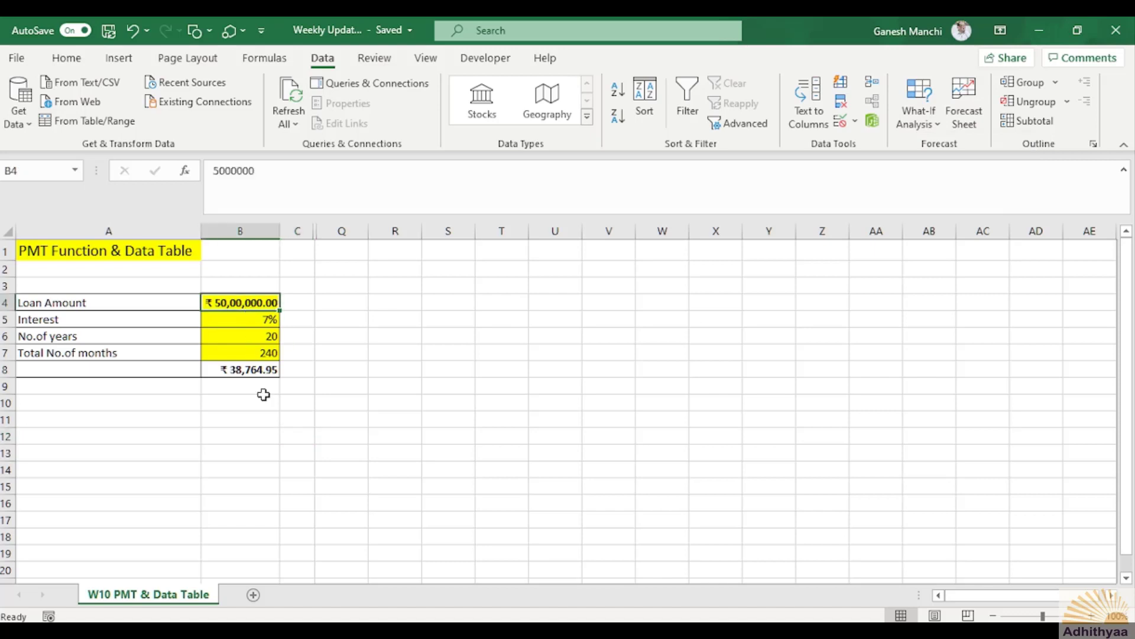
left_click(243, 369)
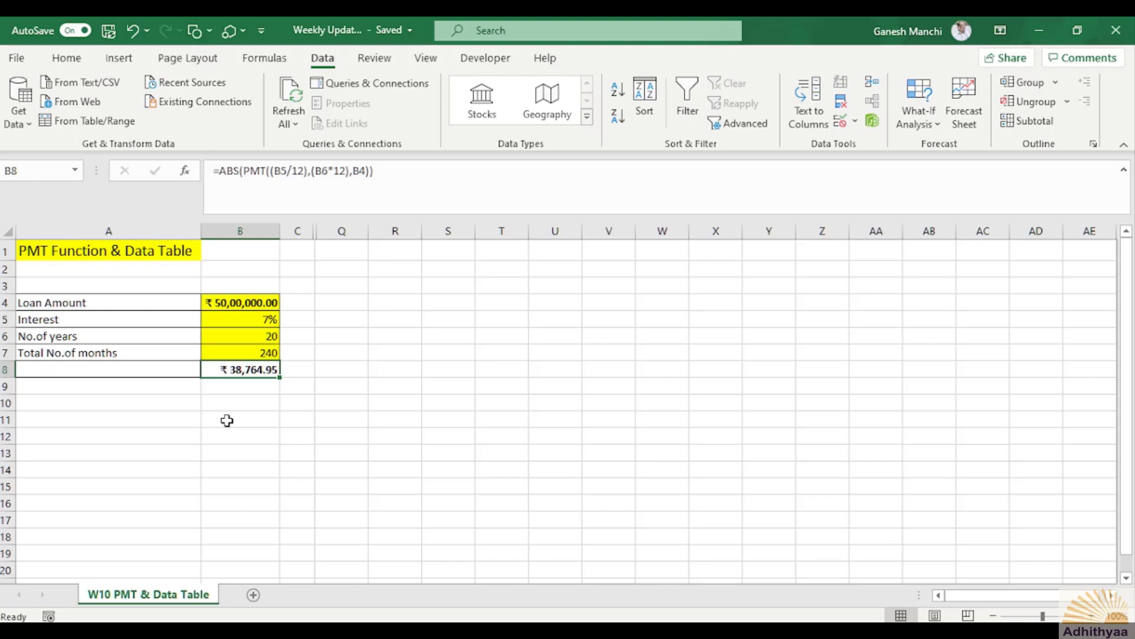
left_click(401, 302)
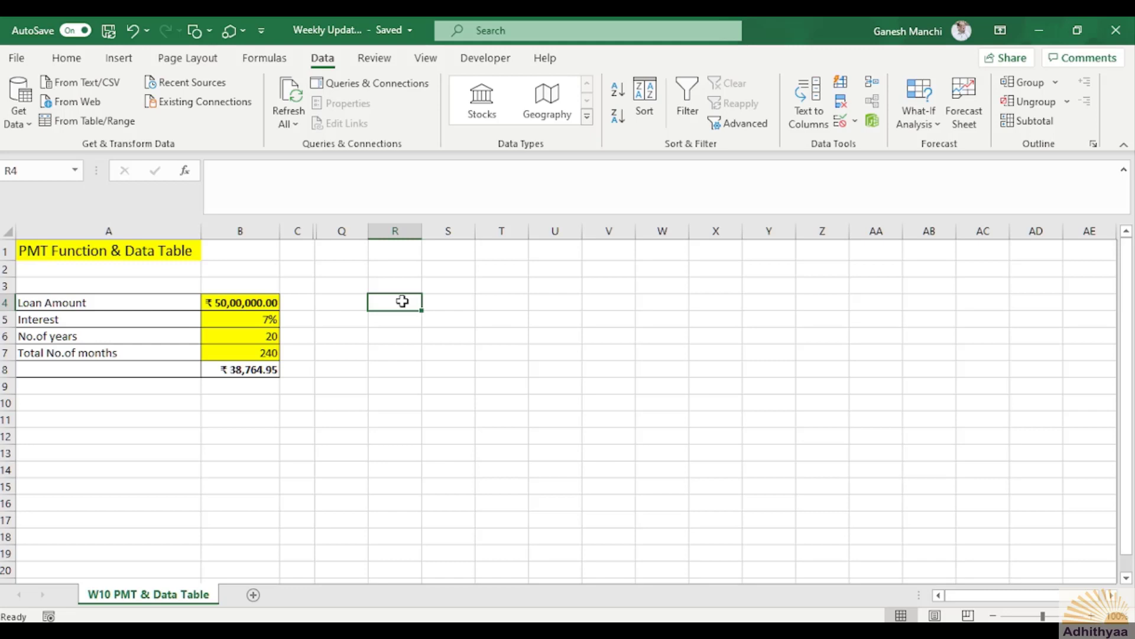
type("3000000")
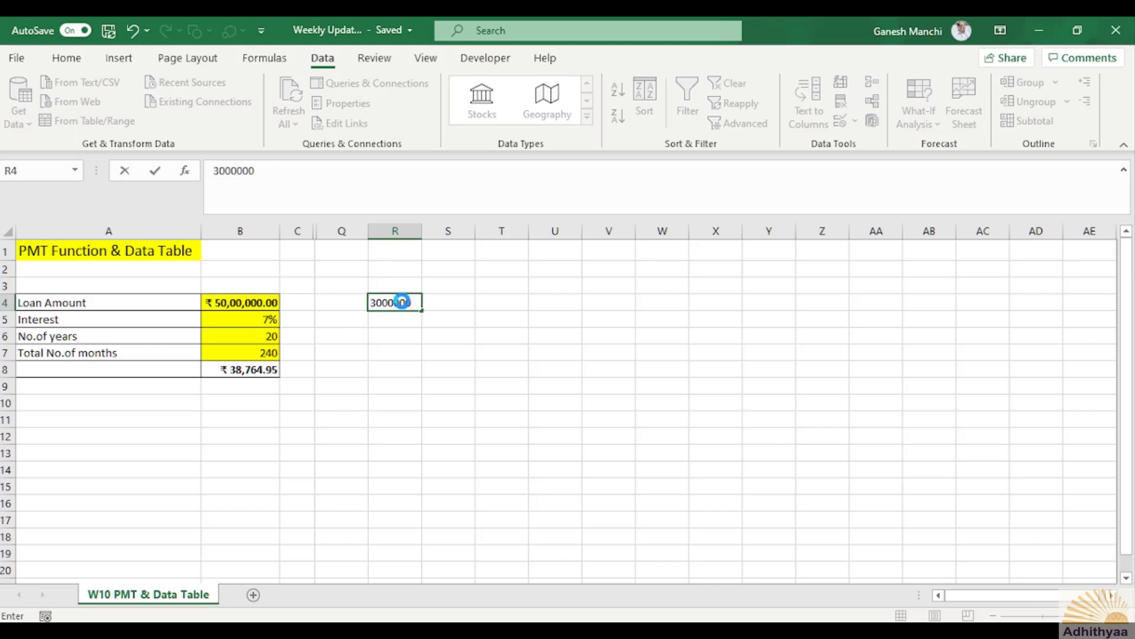
key("Return")
left_click(402, 301)
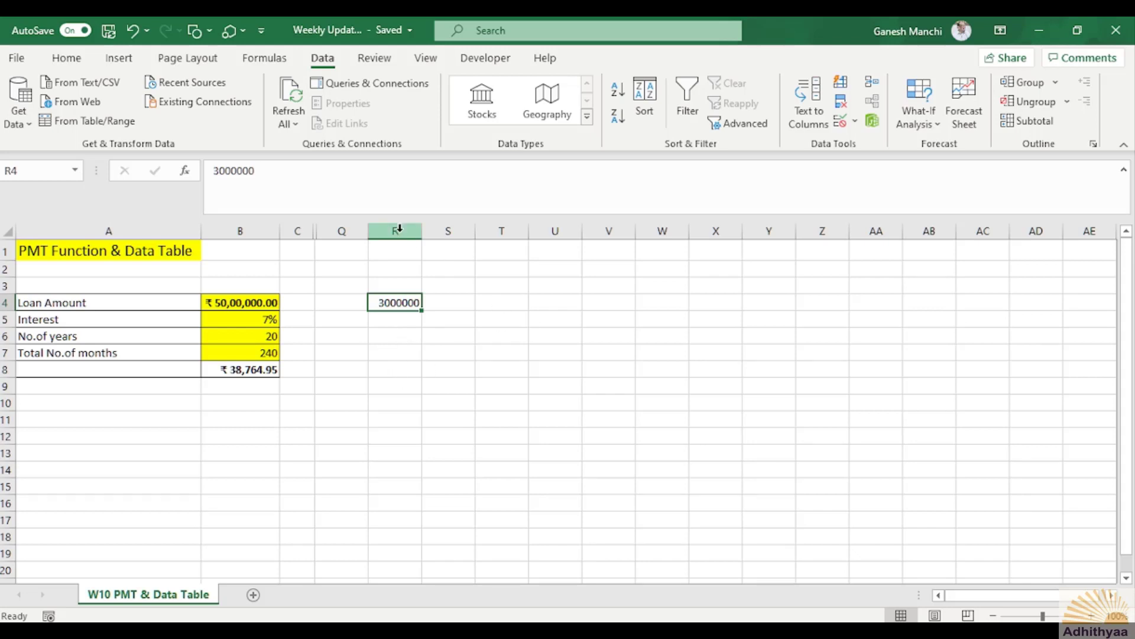
left_click(470, 436)
- Unhide the hidden columns D to P between columns C and Q
left_click_drag(299, 229, 325, 225)
right_click(326, 231)
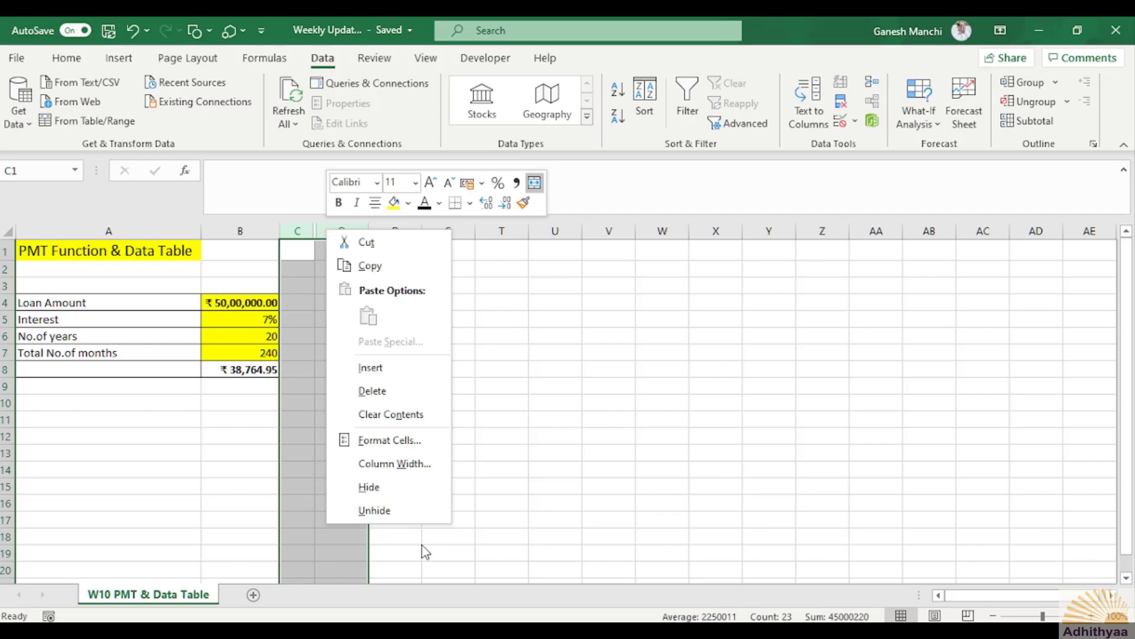
left_click(389, 511)
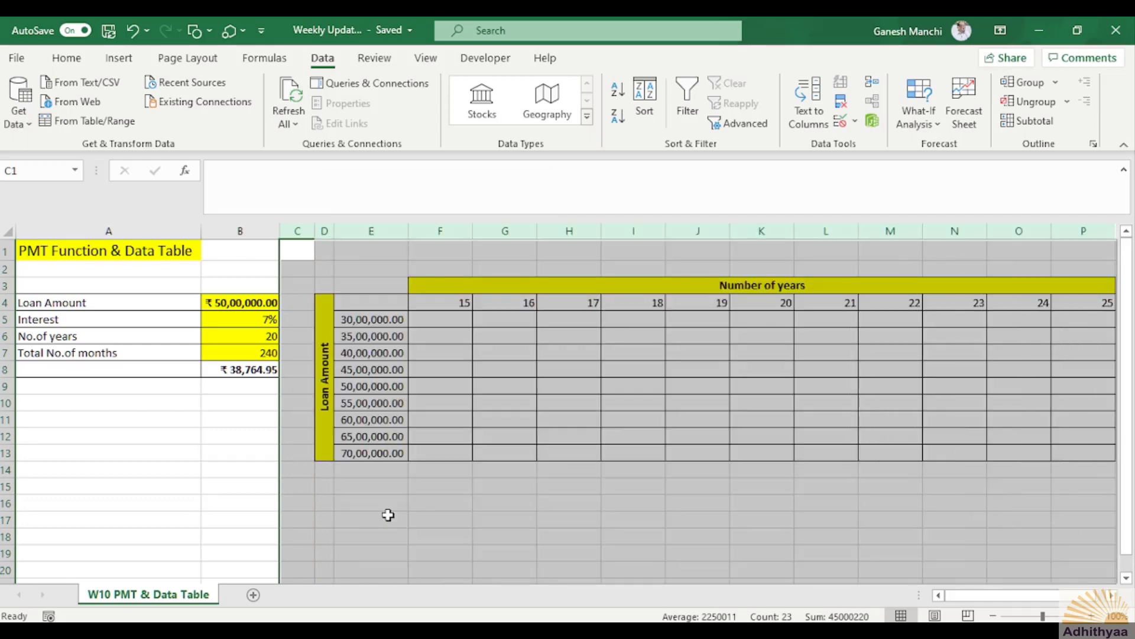
left_click(575, 507)
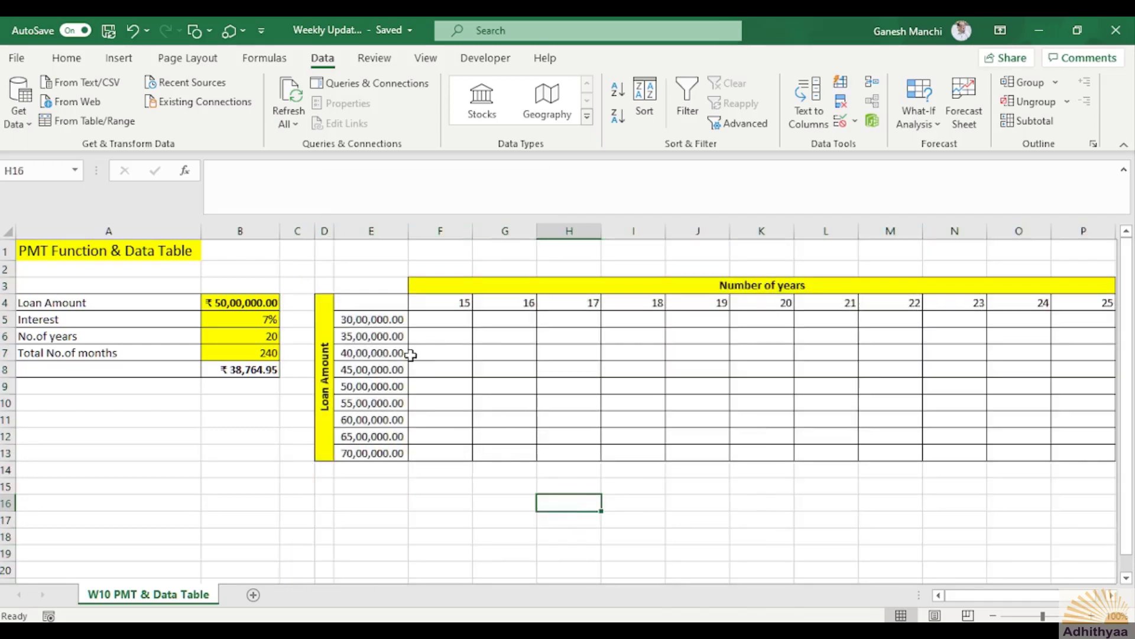
- Apply the ₹ English (India) accounting format to the loan amounts in E5:E13 and autofit column E
left_click_drag(379, 321, 389, 454)
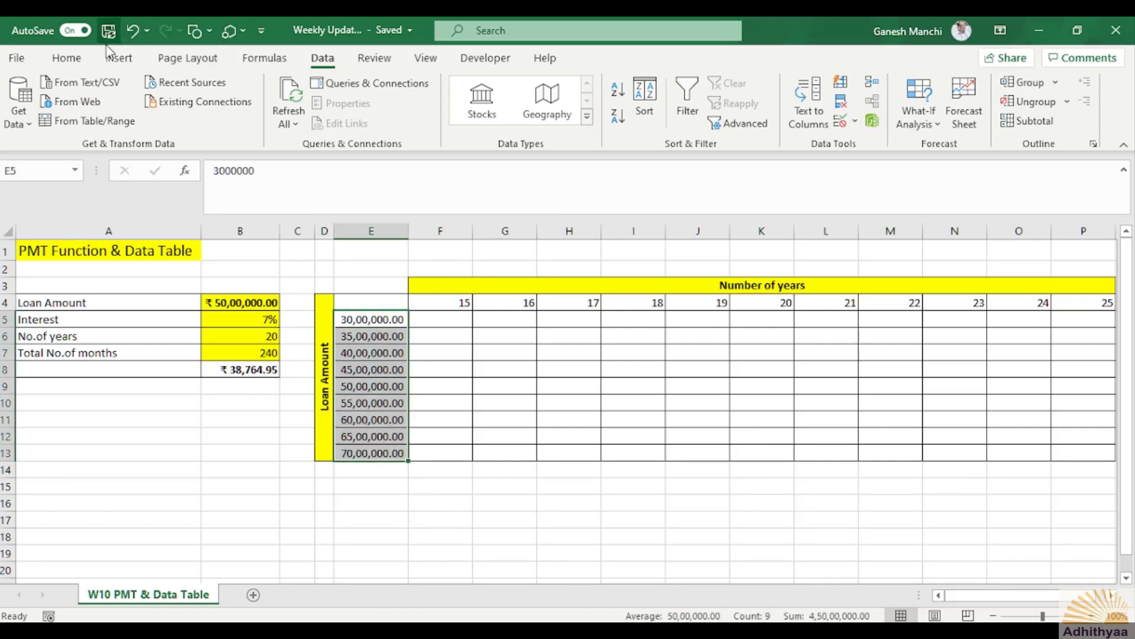
left_click(67, 57)
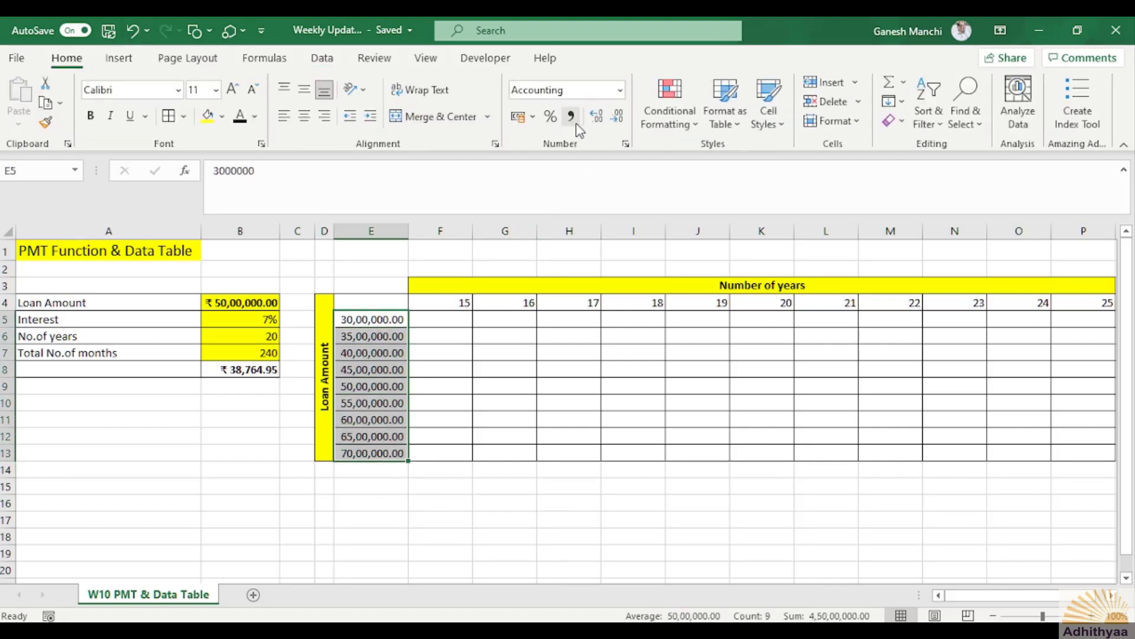
left_click(533, 117)
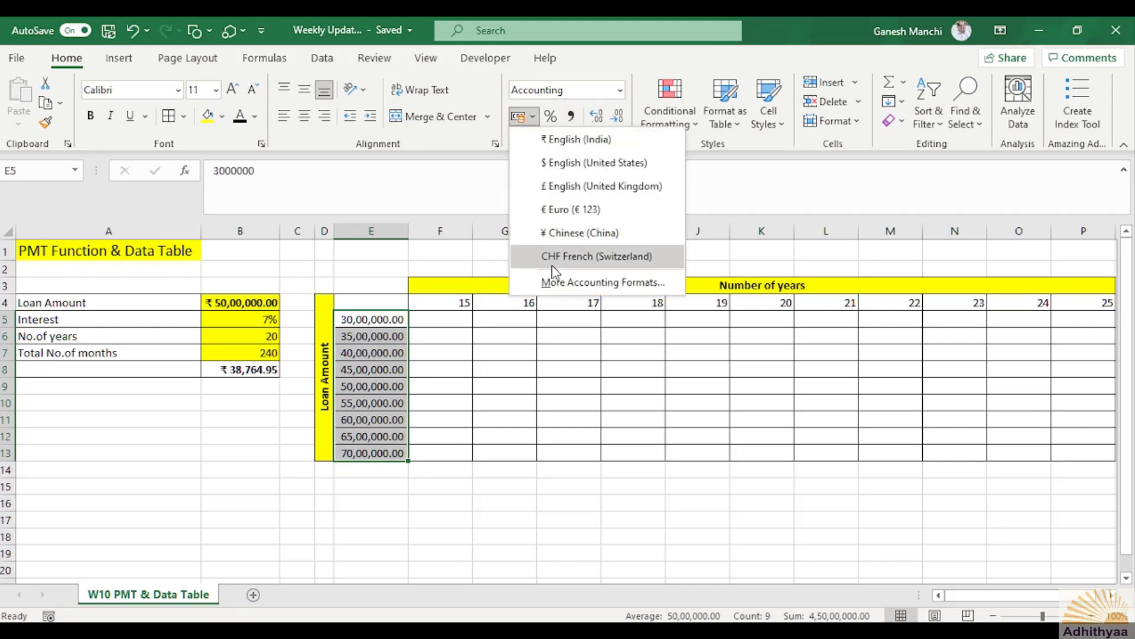
left_click(562, 141)
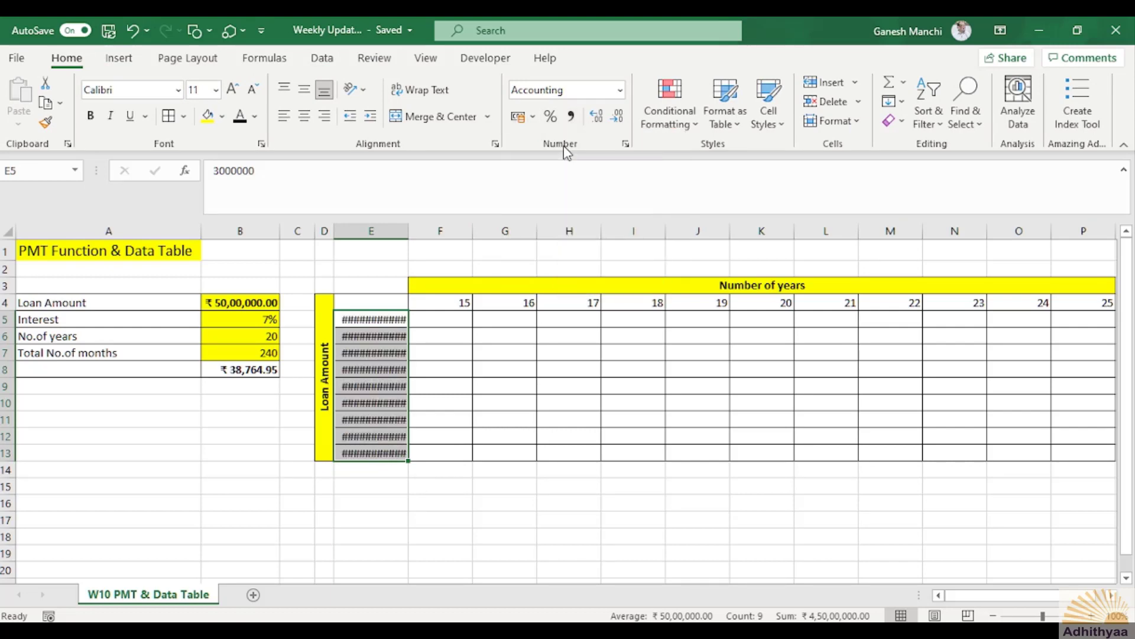
double_click(408, 230)
left_click(426, 504)
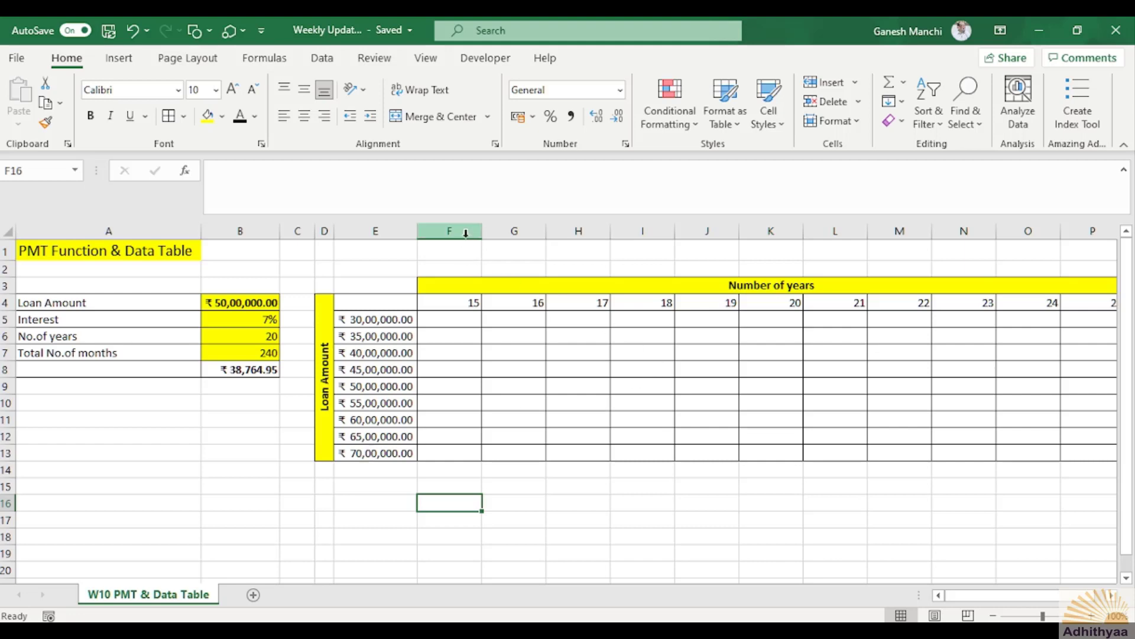
- Examine the number-of-years headers in F4:P4 and the loan amounts in E5:E13 against the loan inputs
left_click(244, 336)
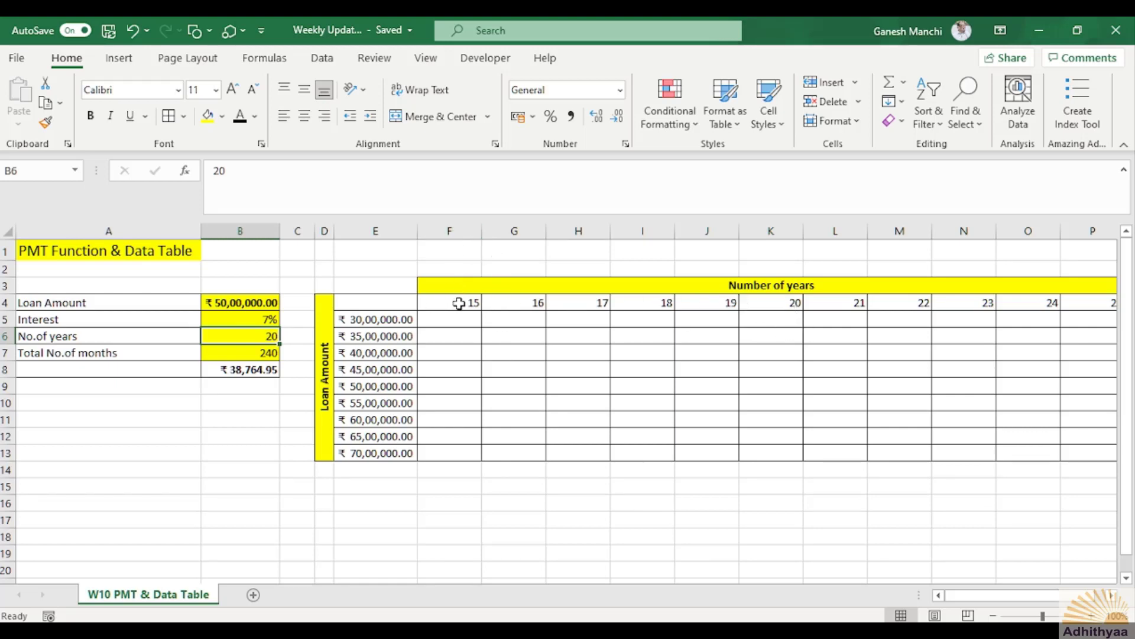
left_click_drag(458, 302, 699, 309)
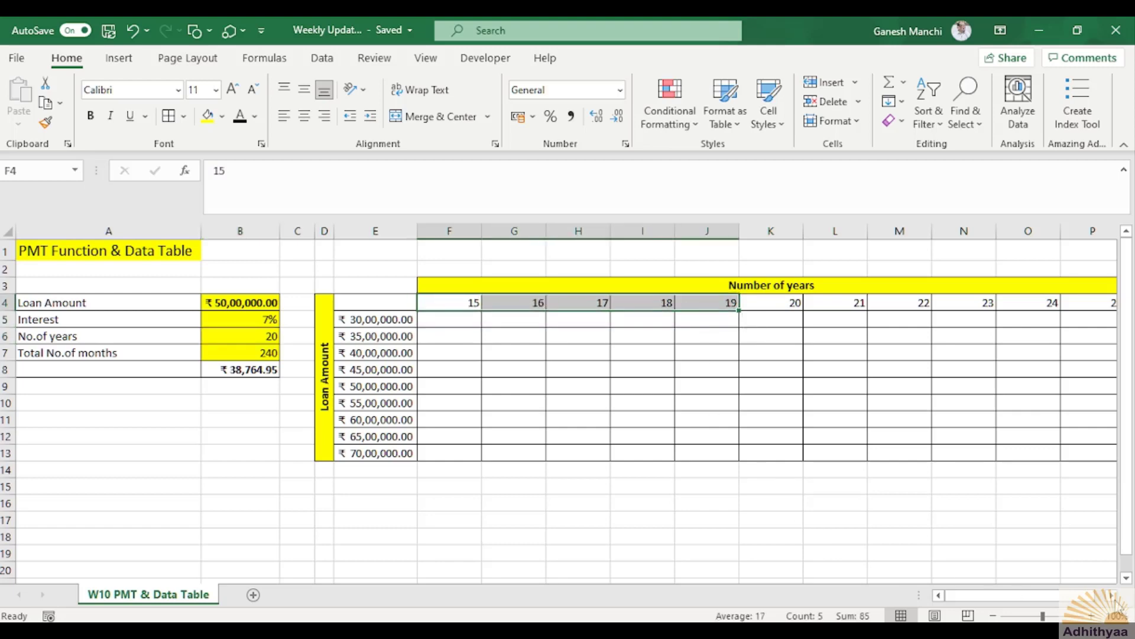
scroll(827, 538, "right", 3)
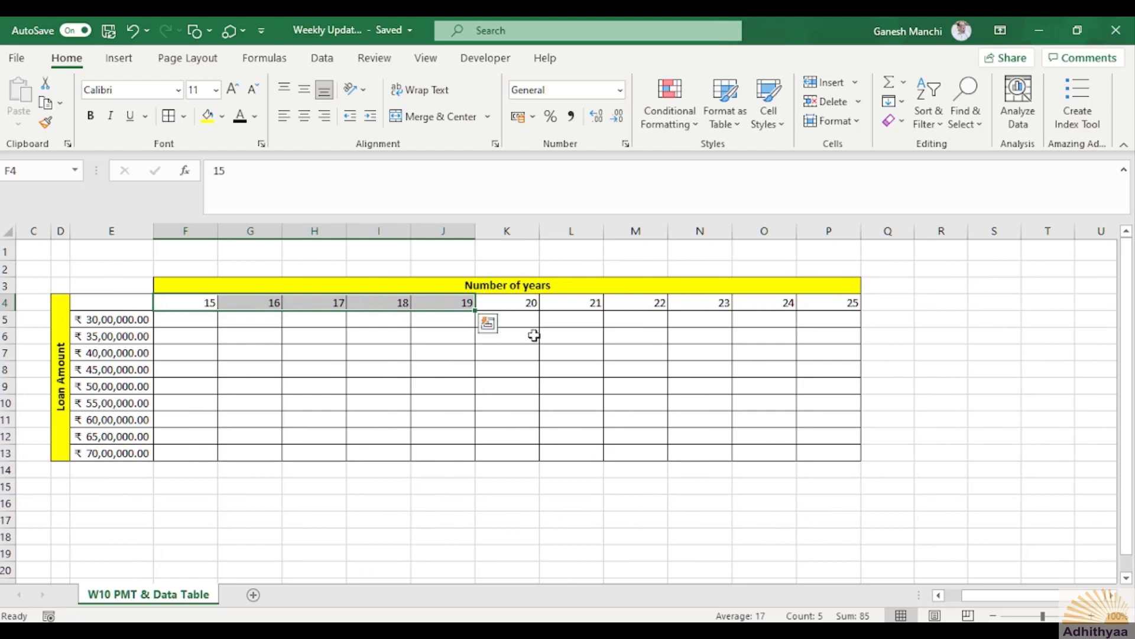
left_click_drag(570, 303, 843, 313)
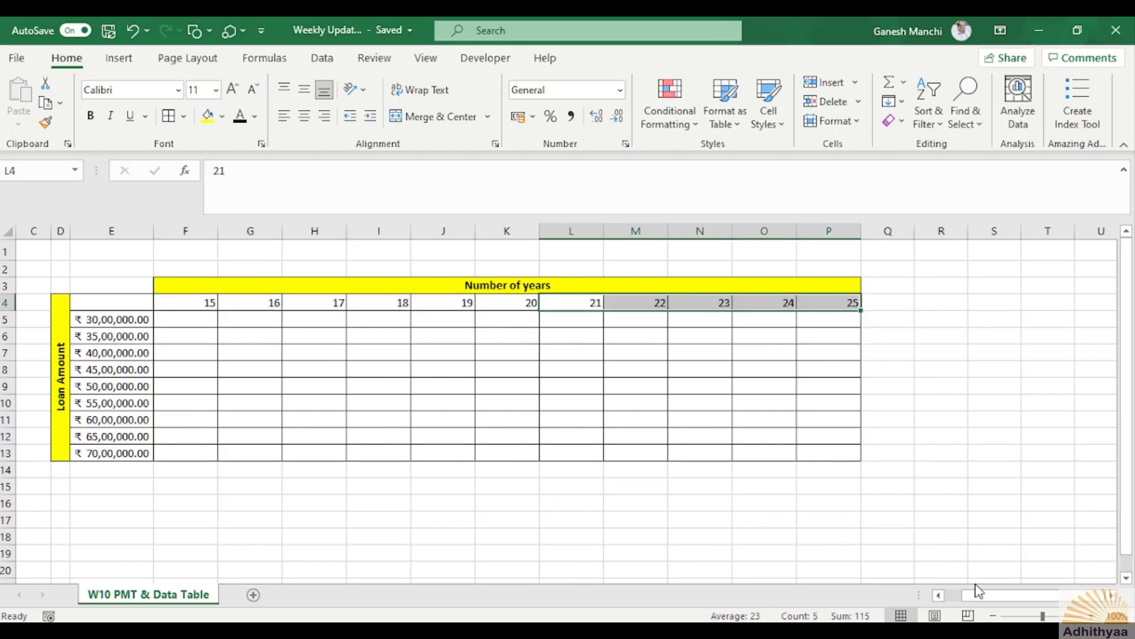
left_click_drag(988, 599, 946, 596)
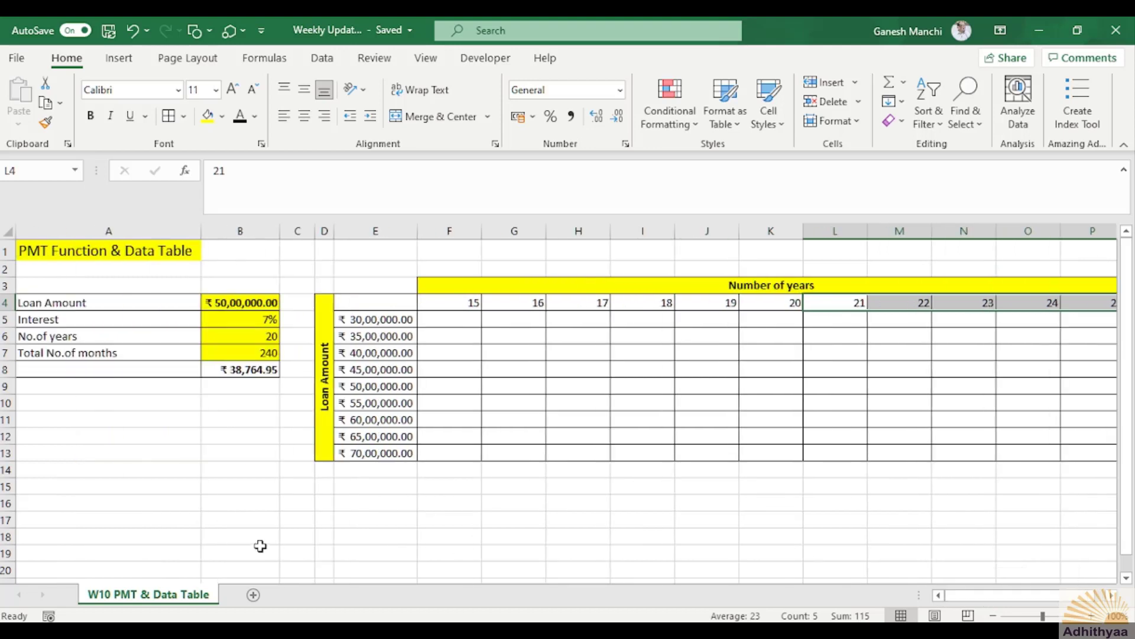
left_click(366, 514)
left_click_drag(375, 318, 369, 452)
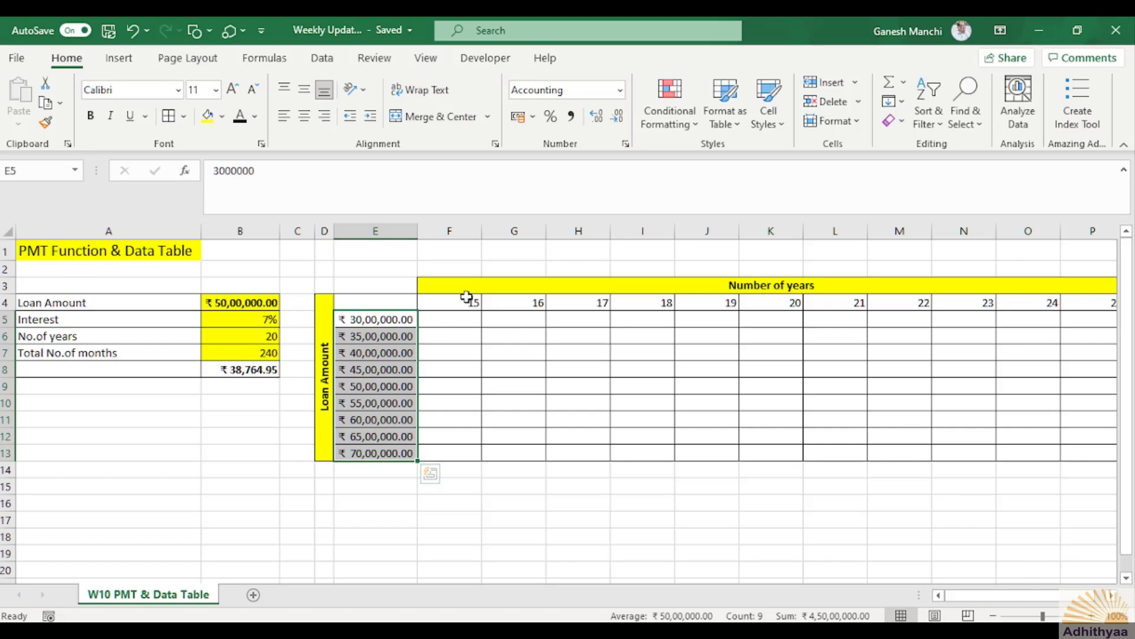
left_click_drag(469, 301, 924, 307)
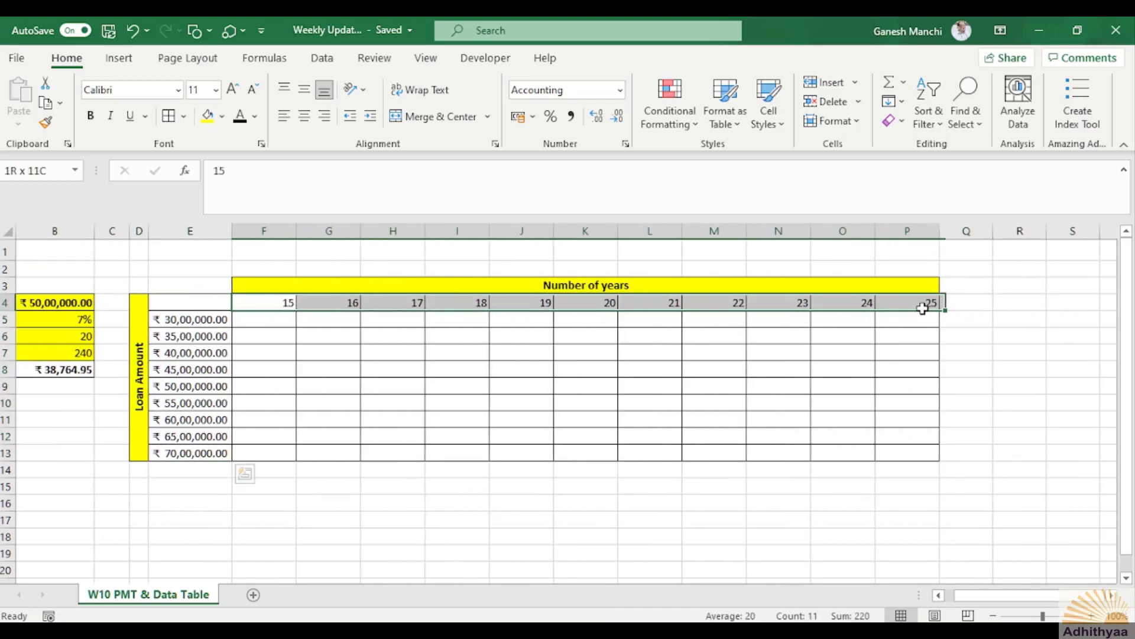
left_click(520, 518)
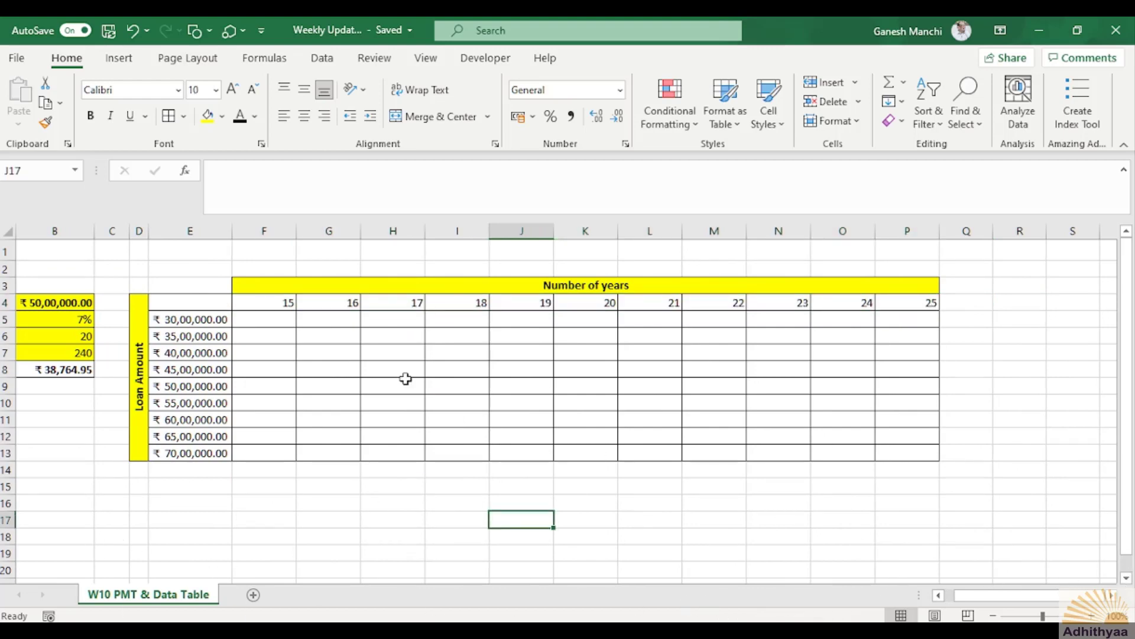
- Link cell E3 to the monthly payment result with the formula =B8
left_click(208, 283)
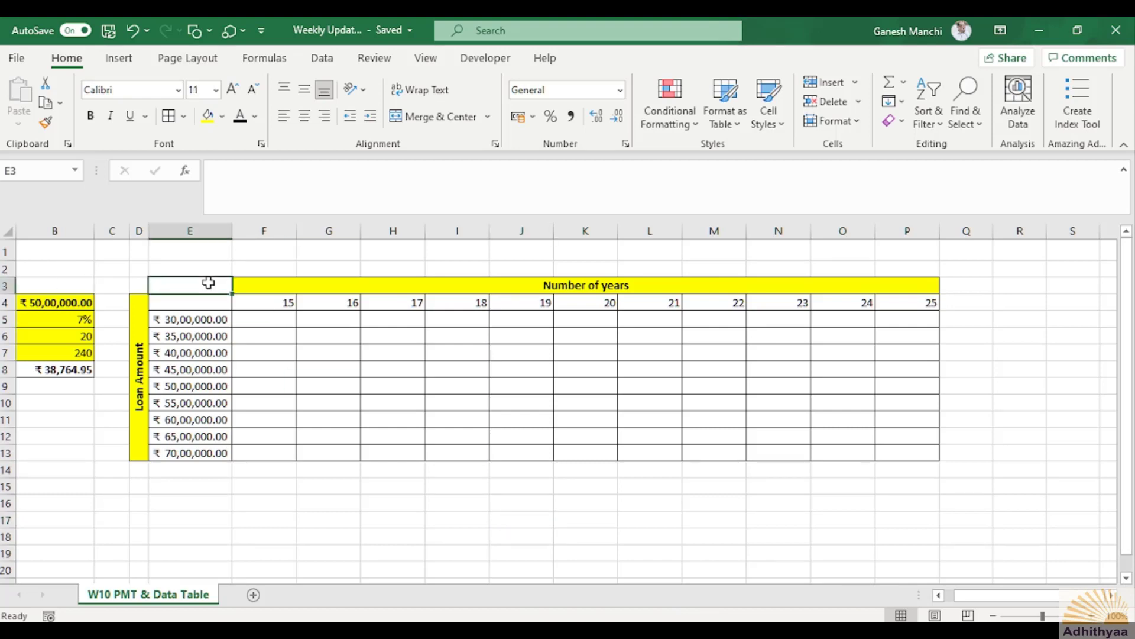
key("Left")
key("Left")
key("Left")
key("Left")
key("Right")
key("Right")
key("Right")
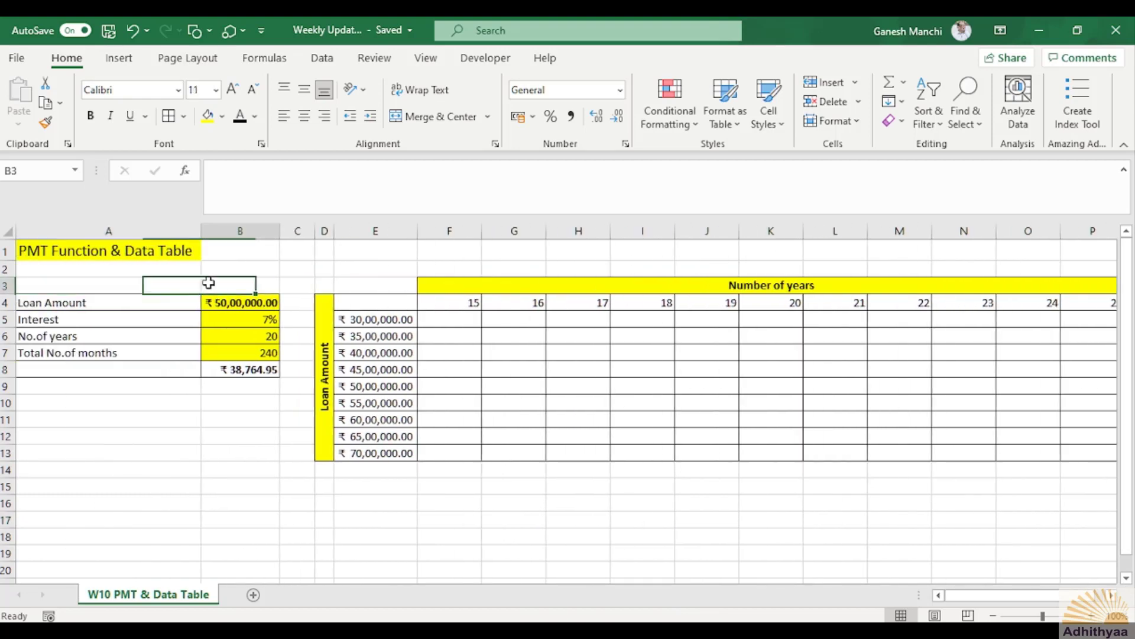
key("Right")
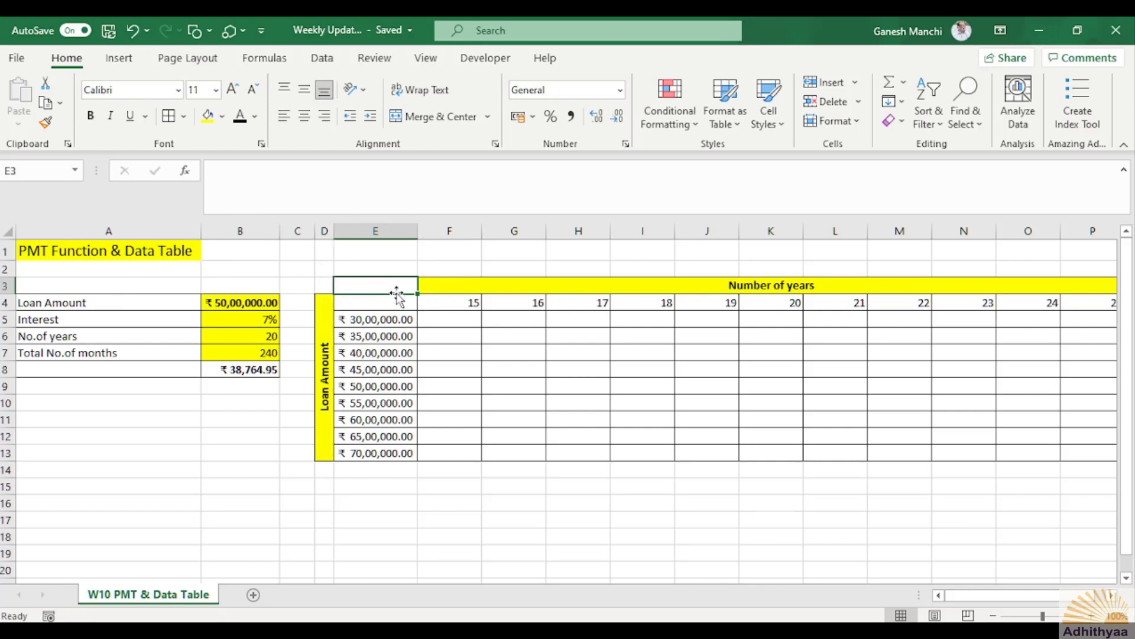
type("=")
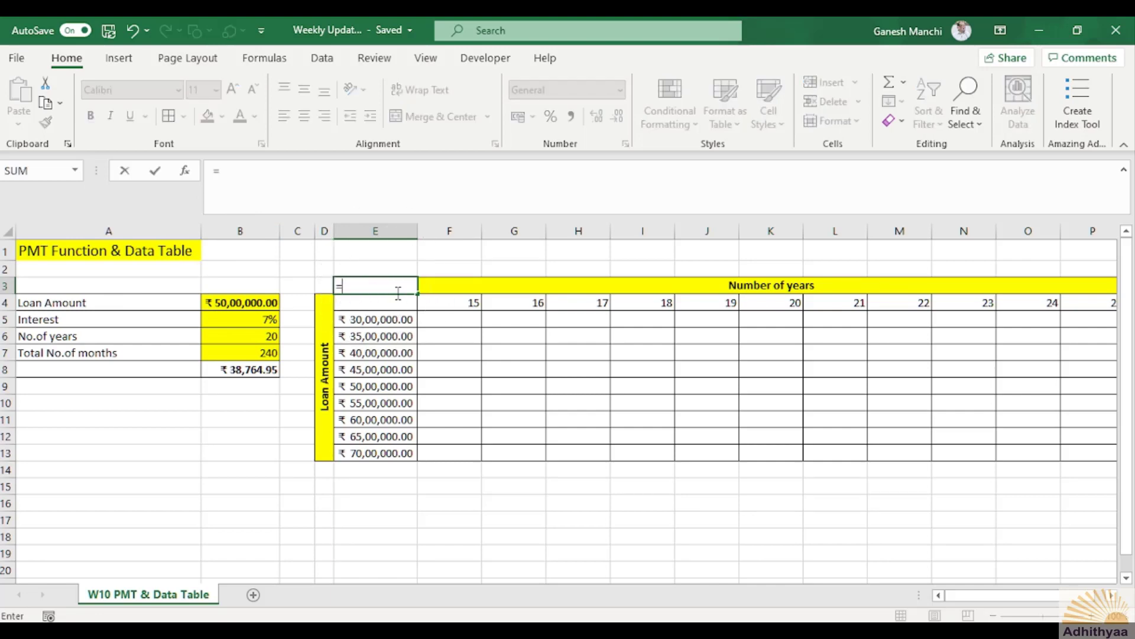
left_click(235, 370)
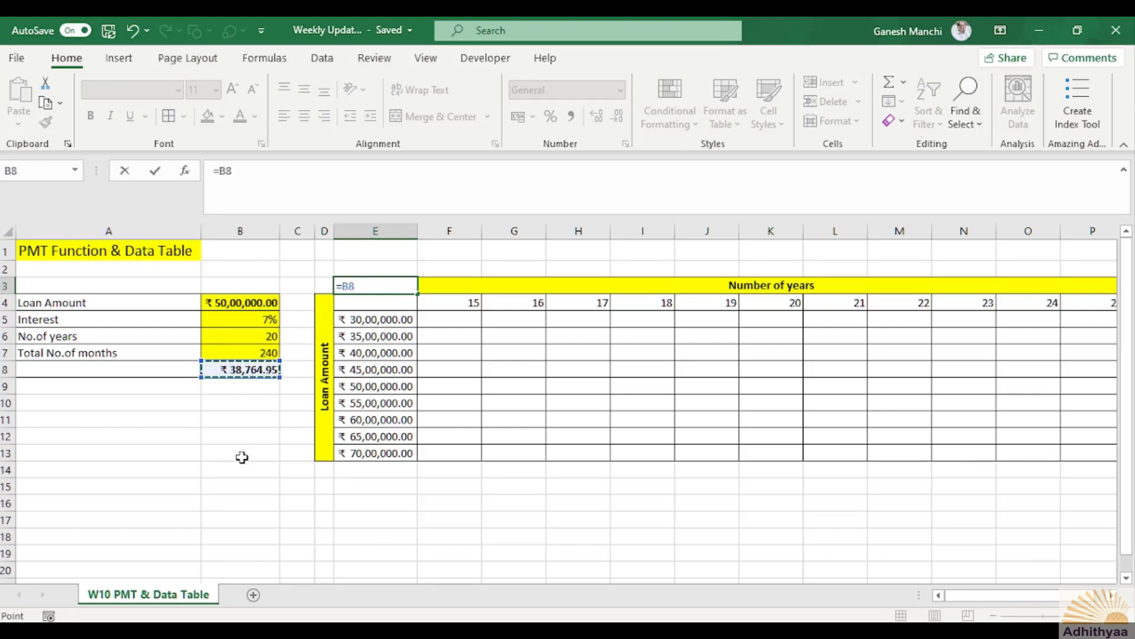
key("Return")
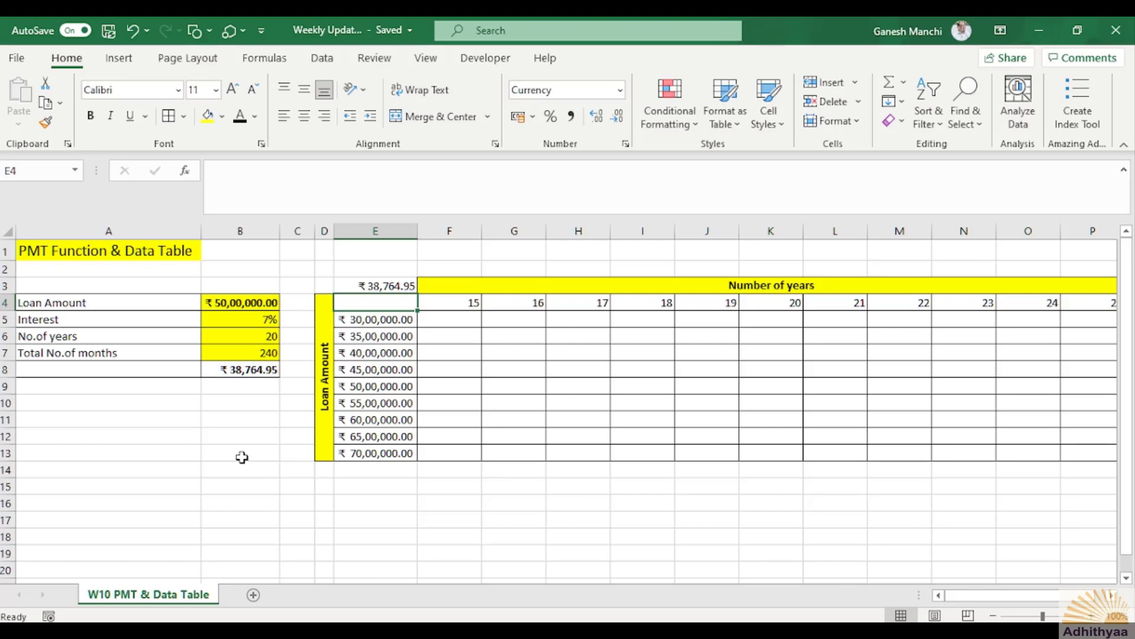
- Move the =B8 formula from E3 to E4, where the loan amount column and the years row meet
key("Up")
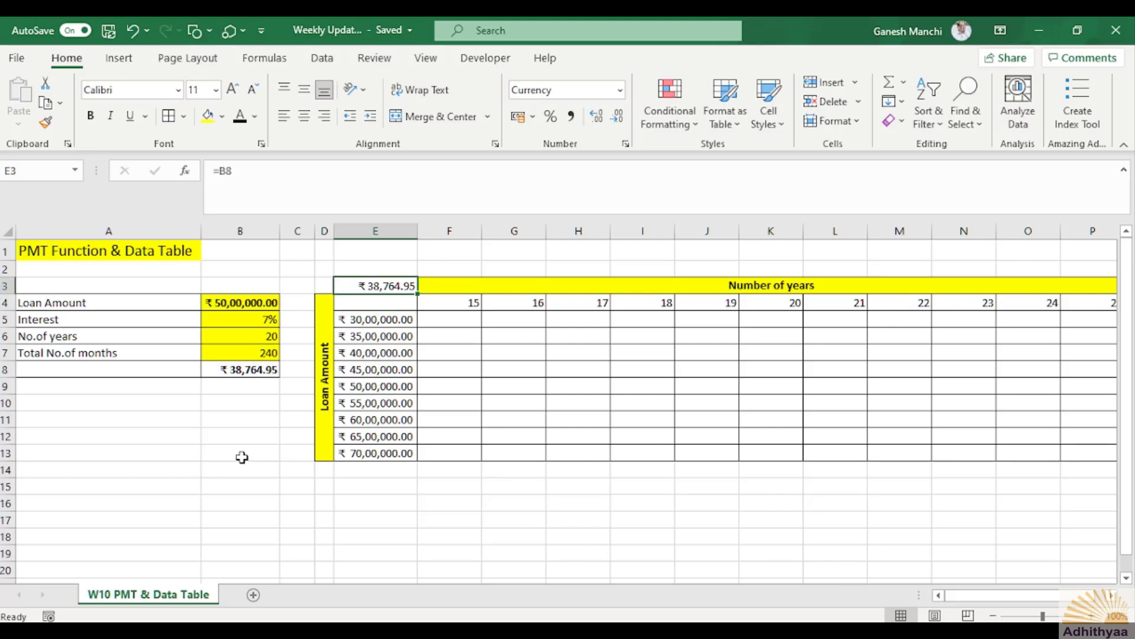
key("ctrl+x")
key("Down")
key("ctrl+v")
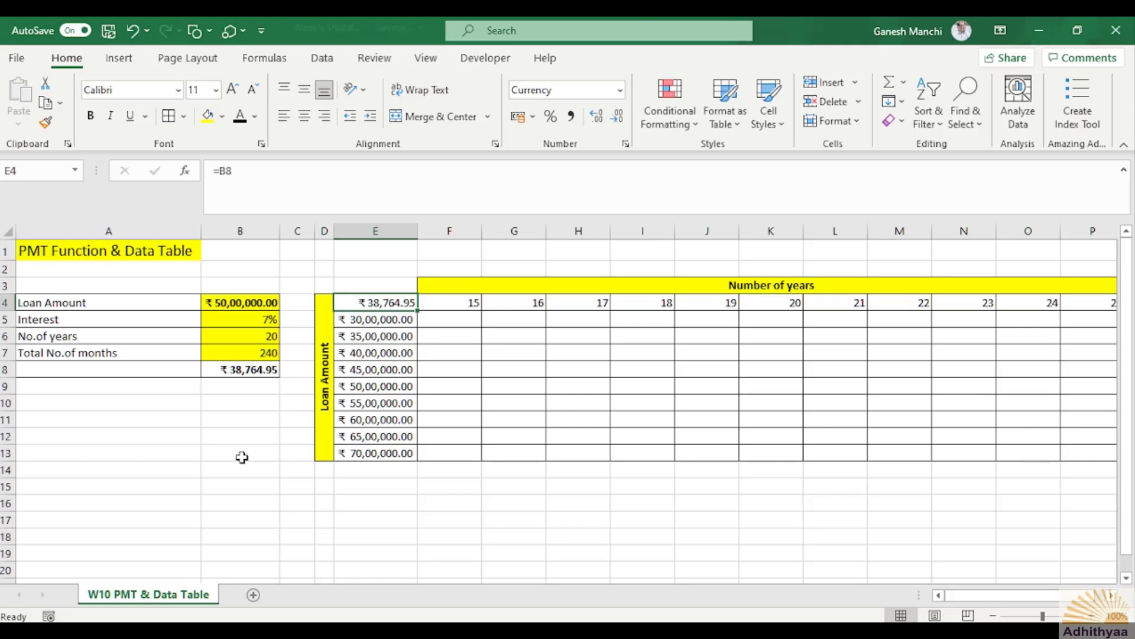
- Look across the empty payment grid to see how each cell combines a loan amount with a number of years
key("Down")
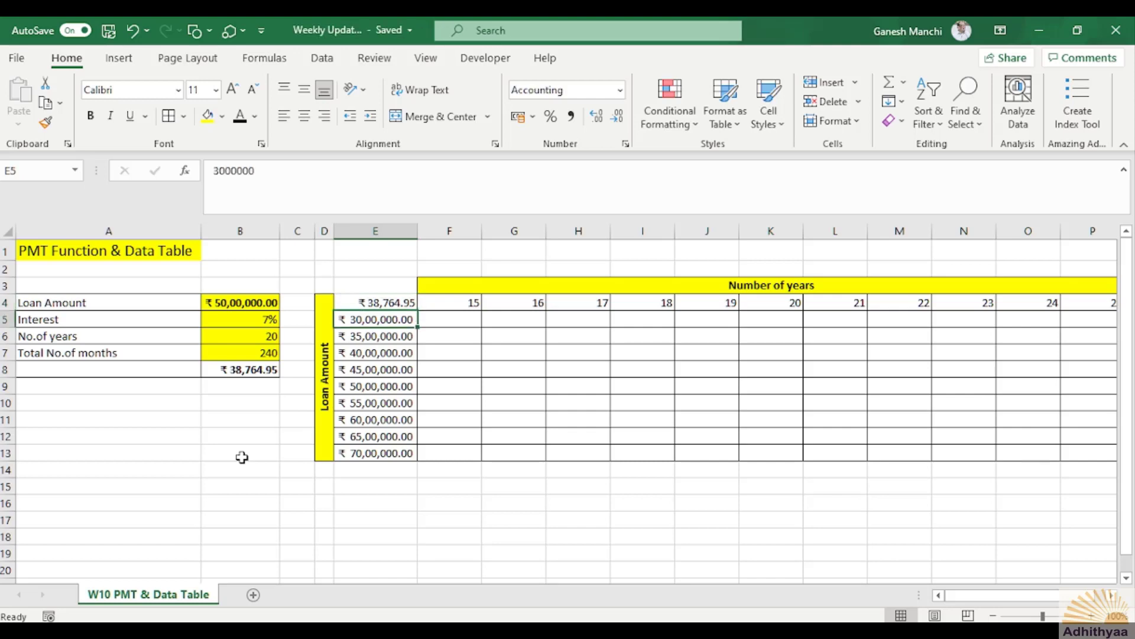
key("Right")
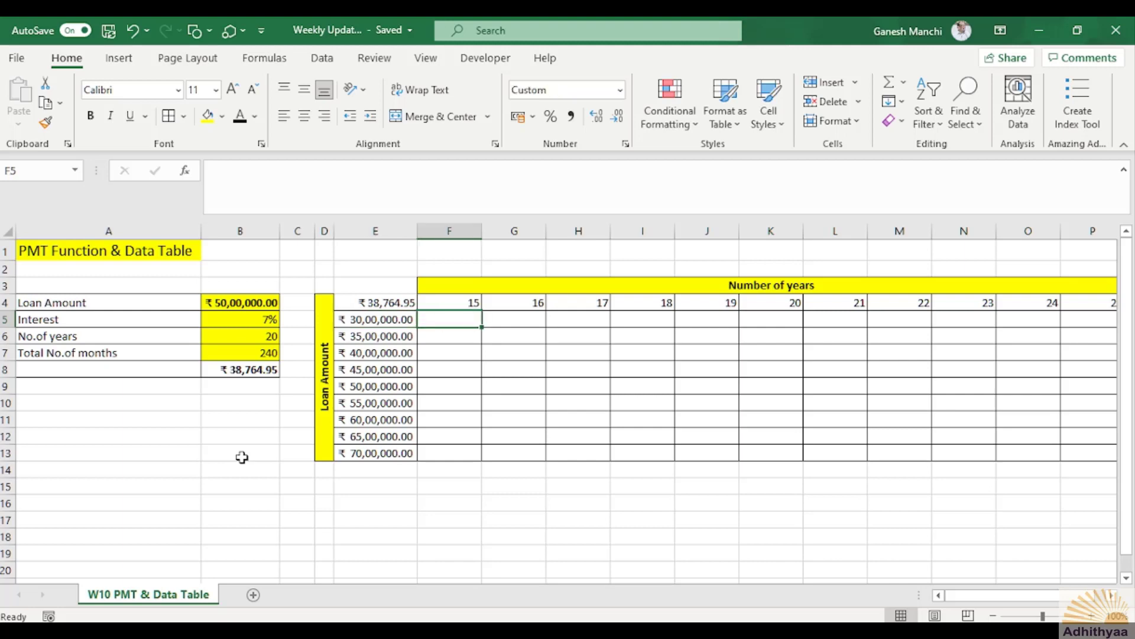
key("Left")
key("Right")
key("Right")
key("Right")
key("Right")
key("Right")
key("Right")
key("Right")
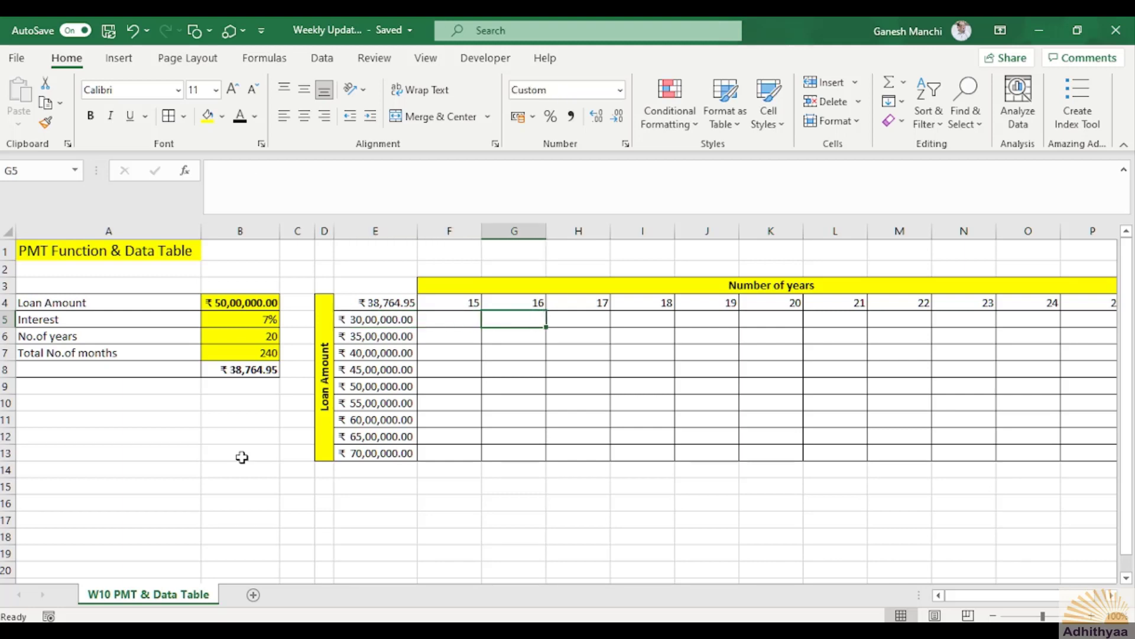
key("Left")
key("Left")
key("Left")
key("Left")
key("Left")
key("Left")
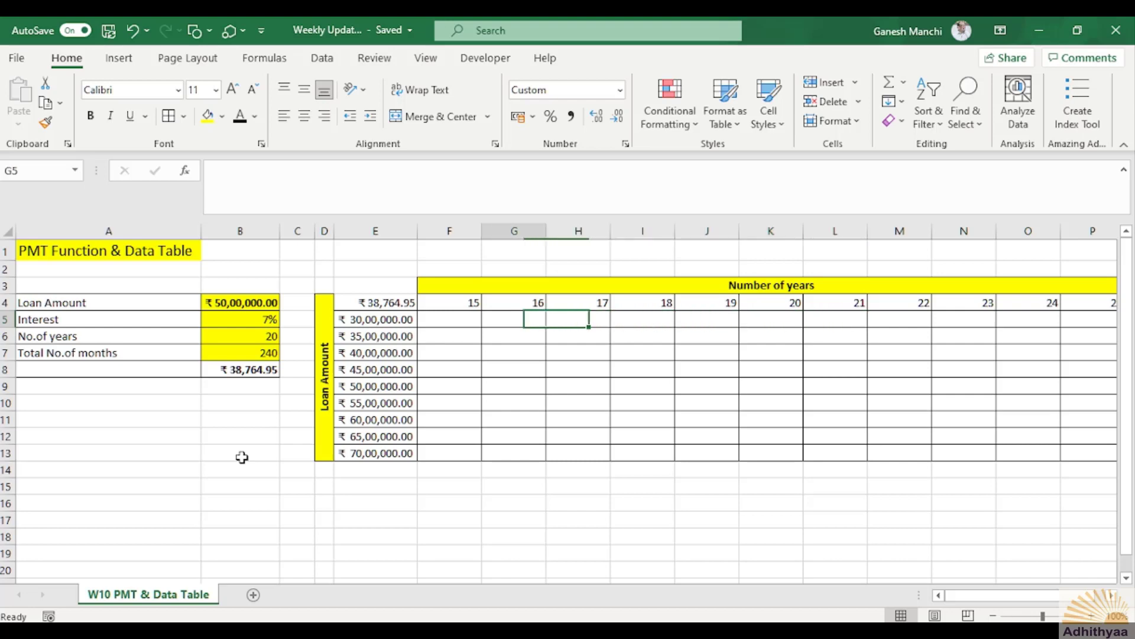
key("Down")
key("Left")
key("Right")
key("Right")
key("Right")
key("Right")
key("Right")
key("Right")
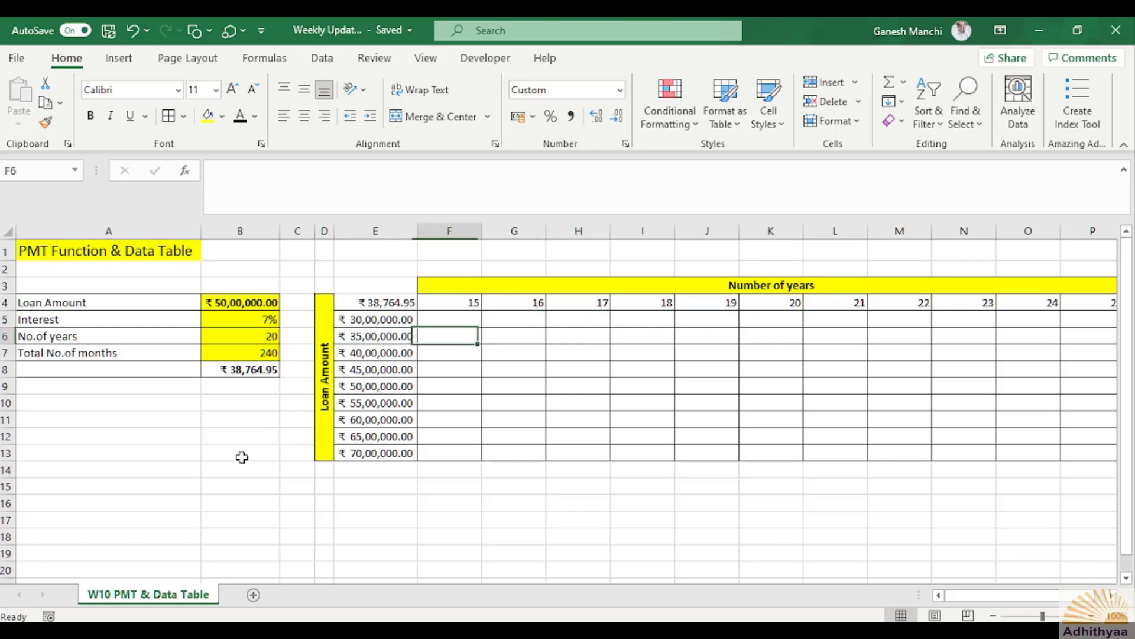
key("Right")
key("Right")
key("Right")
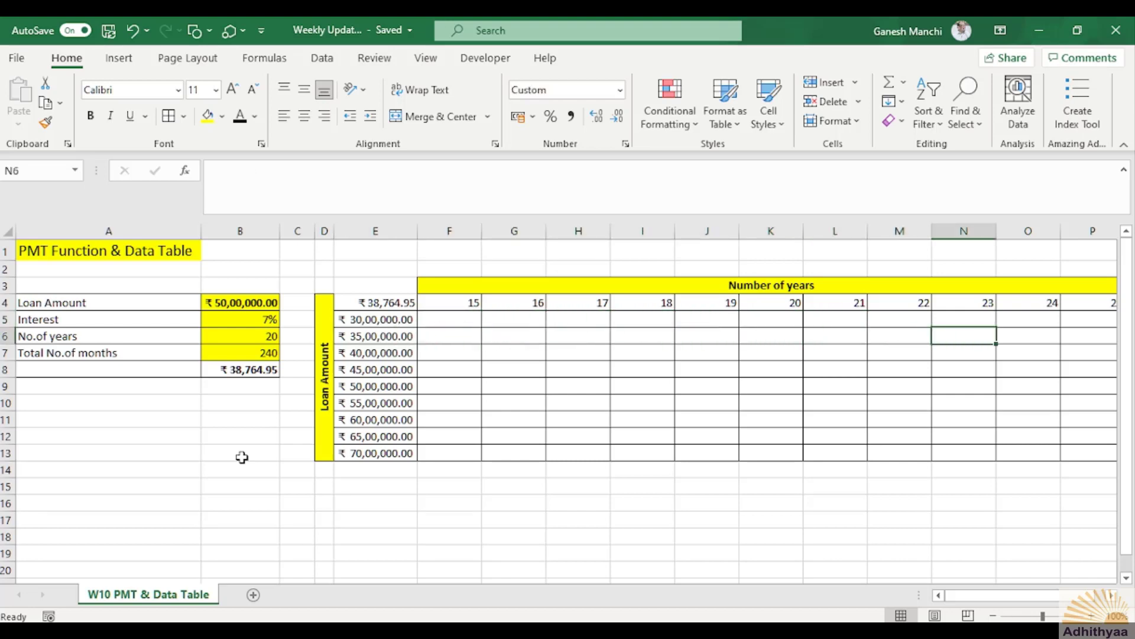
key("Down")
key("Down")
key("Down")
key("Down")
key("Down")
key("Down")
key("Down")
key("Down")
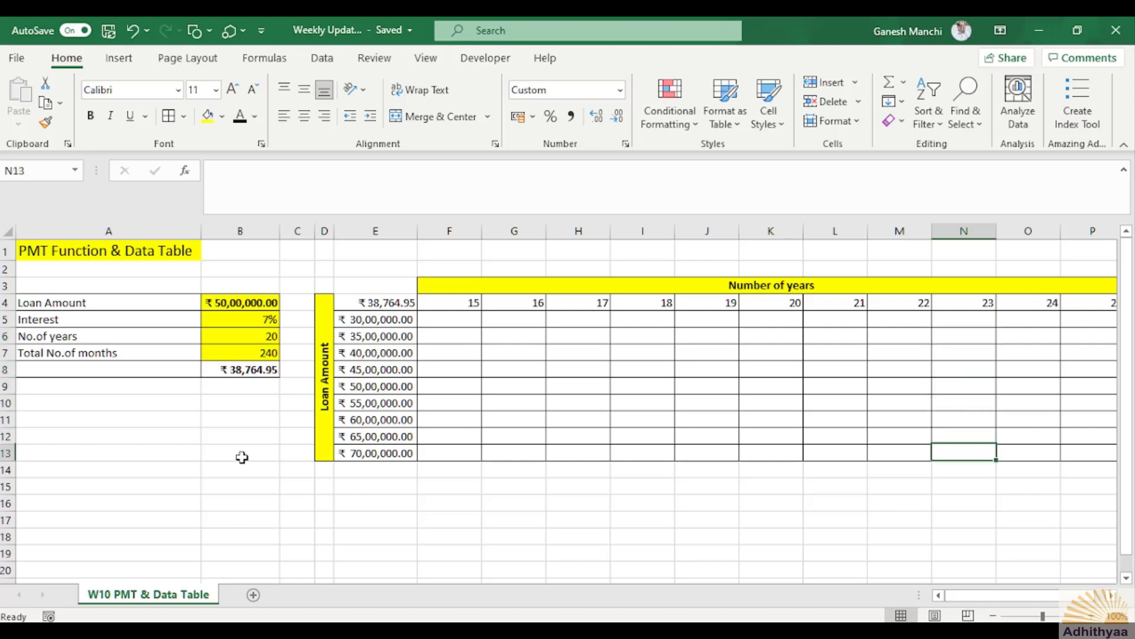
- Review the interest row of the loan inputs and the first empty payment cell F5 of the grid
key("Up")
key("Up")
key("Up")
key("Up")
key("Up")
key("Up")
key("Up")
key("Up")
key("Up")
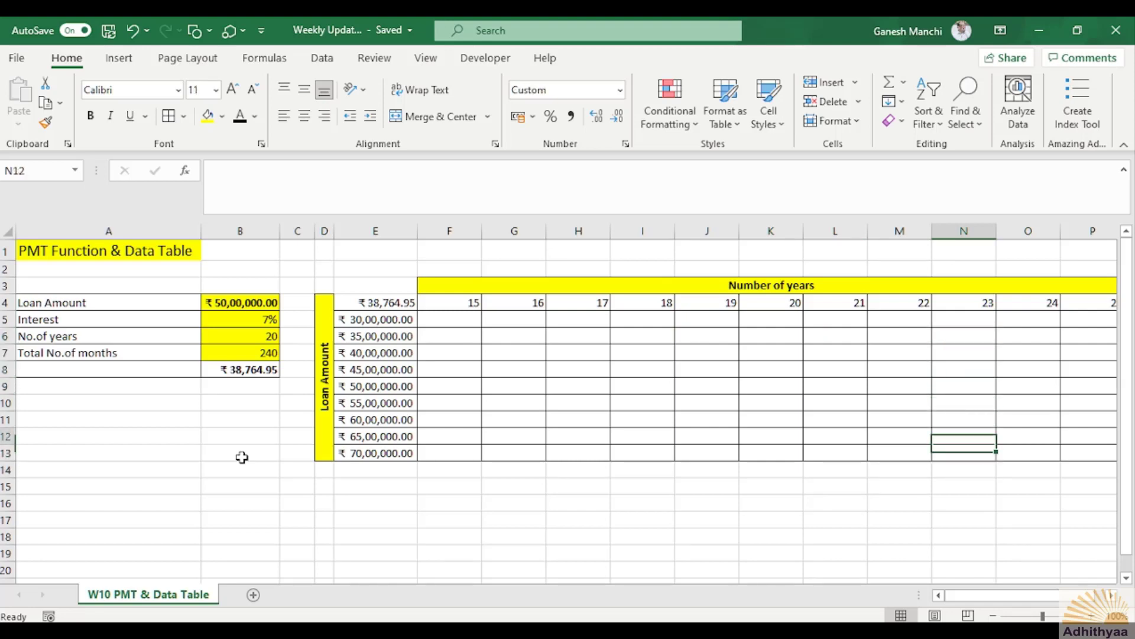
key("Left")
key("Left")
key("Left")
key("Left")
key("Left")
key("Left")
key("Left")
key("Left")
key("Left")
key("Left")
key("Left")
key("Left")
key("Left")
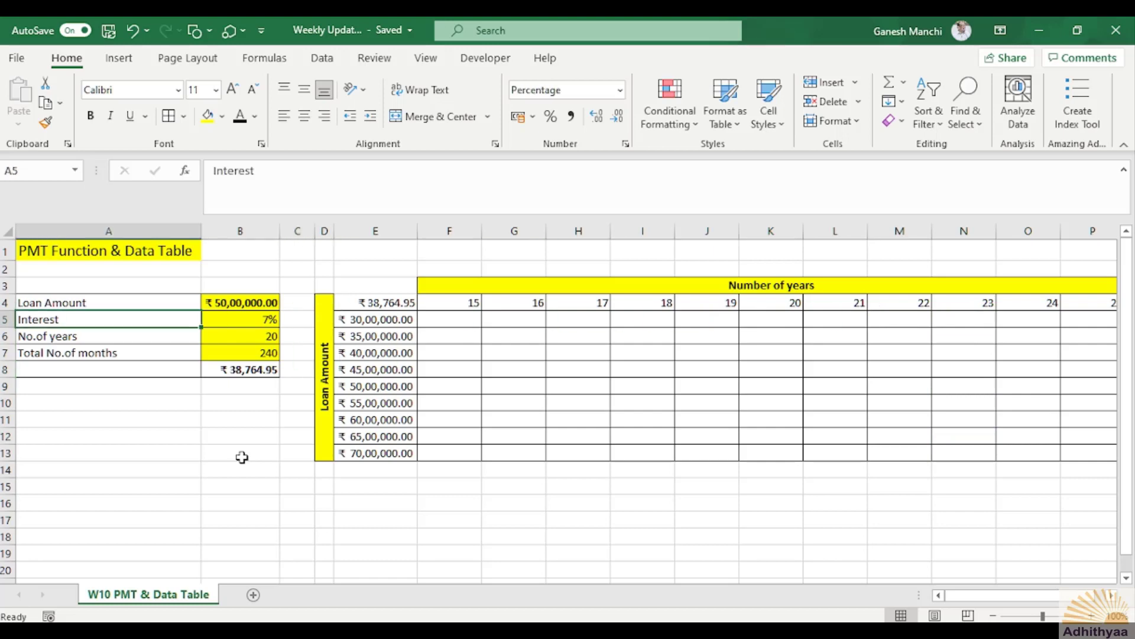
key("Right")
key("Right")
key("Right")
key("Right")
key("Right")
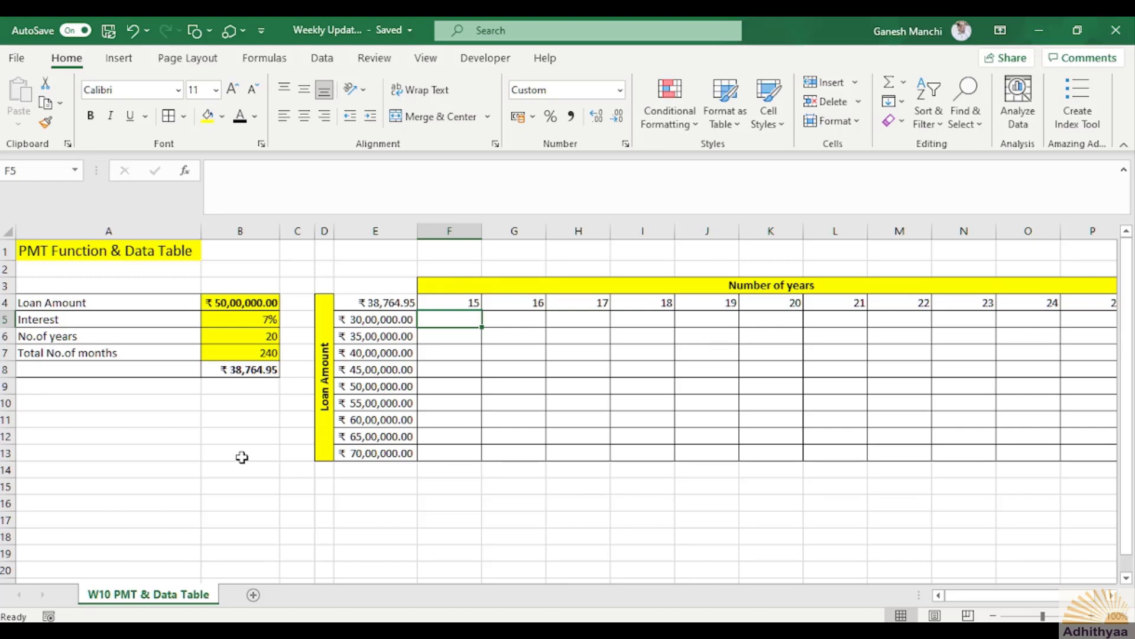
- Try to create a What-If data table over E4:P13 with row input cell B6 and column input cell B4
key("Up")
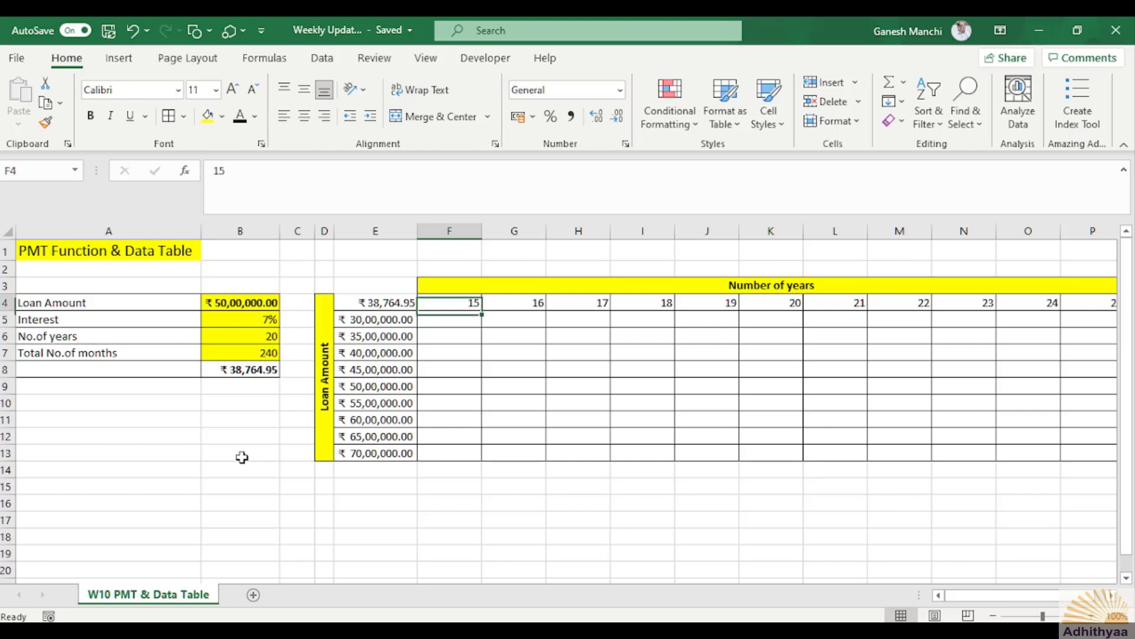
key("Left")
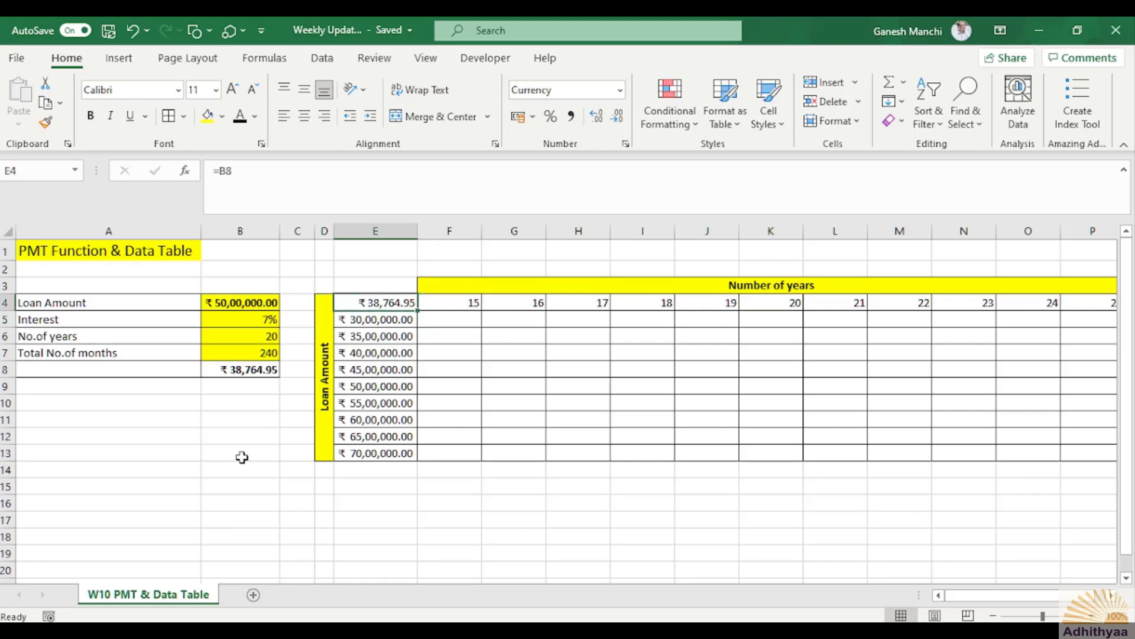
key("shift+Right")
key("shift+Right")
key("shift+Right")
key("shift+Right")
key("shift+Right")
key("shift+Right")
key("shift+Right")
key("shift+Right")
key("shift+Right")
key("shift+Right")
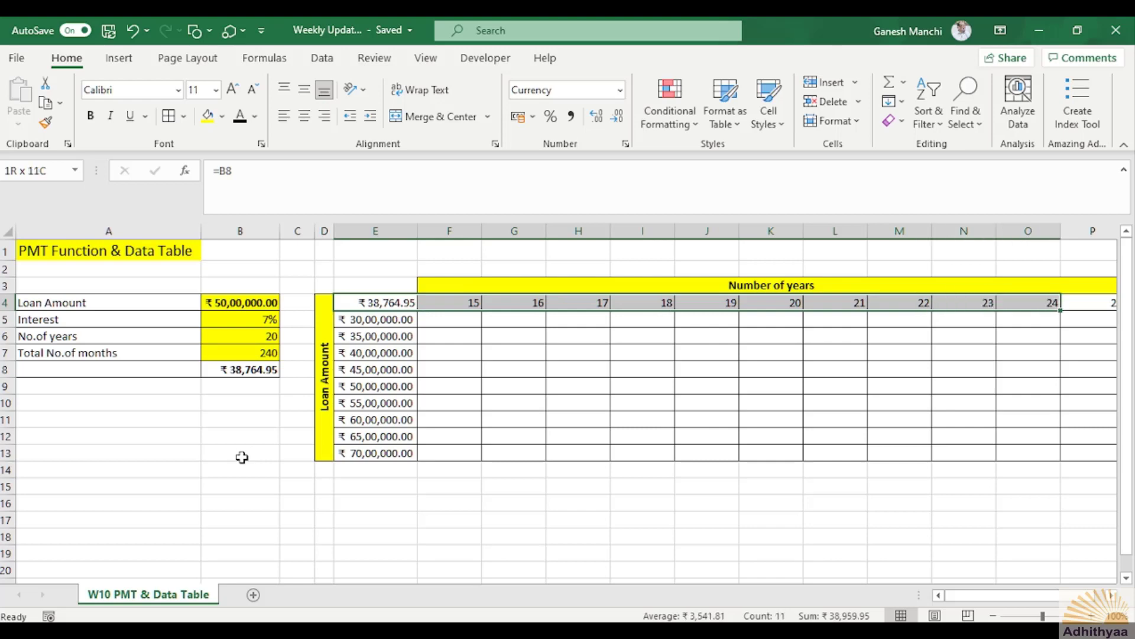
key("shift+Right")
key("shift+Down")
key("shift+Down")
key("shift+Down")
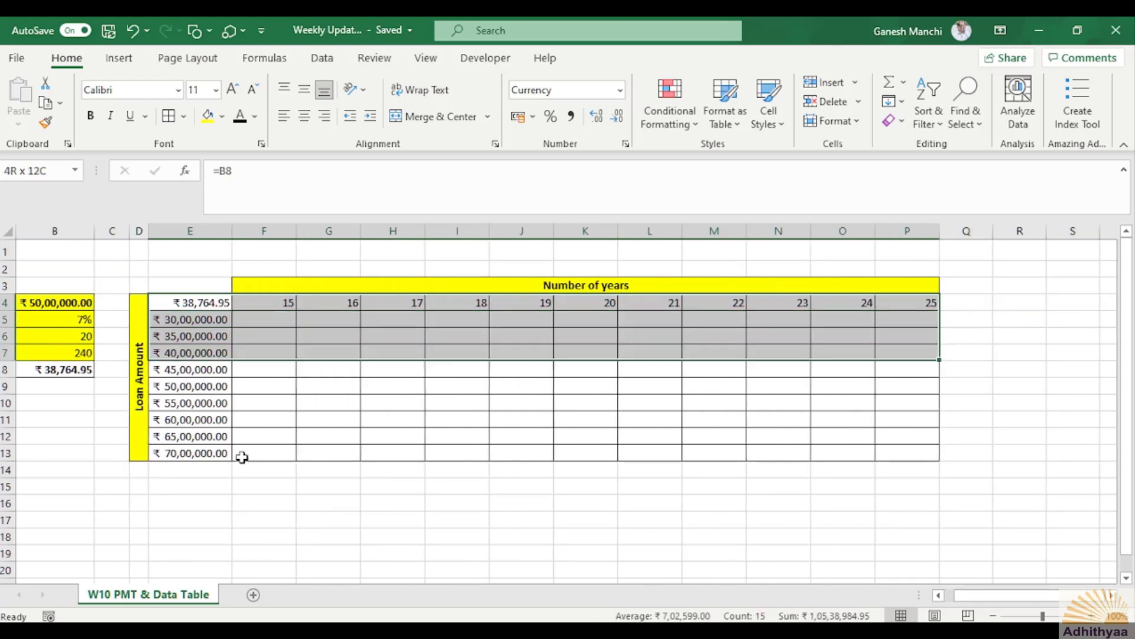
key("shift+Down")
key("shift+Down")
key("shift+Down")
key("shift+Down")
key("shift+Down")
key("shift+Down")
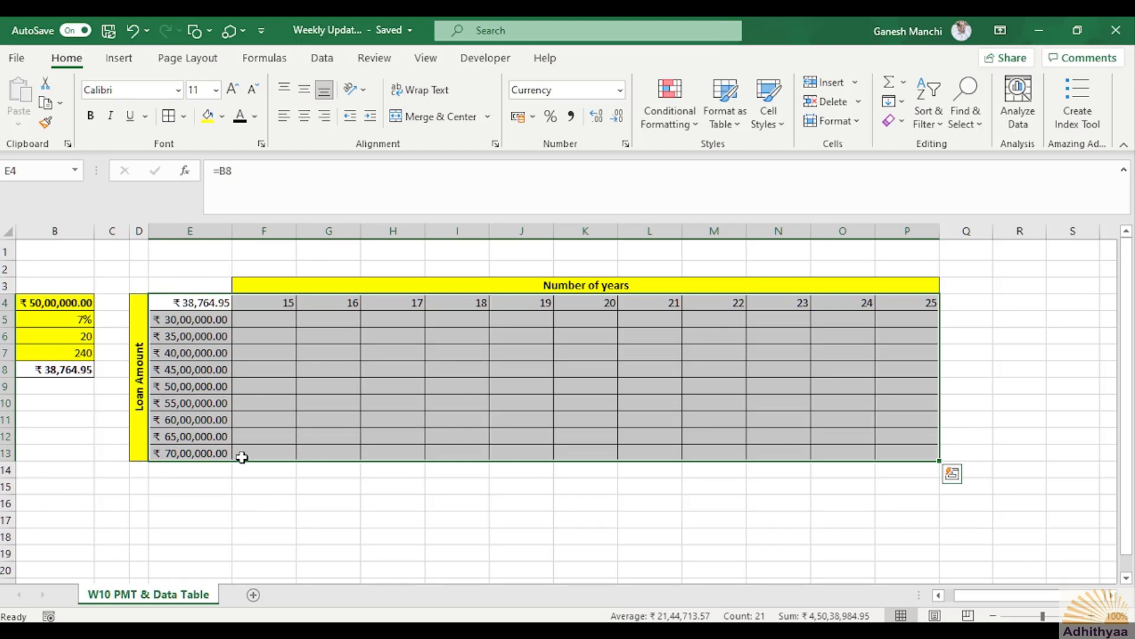
left_click(322, 60)
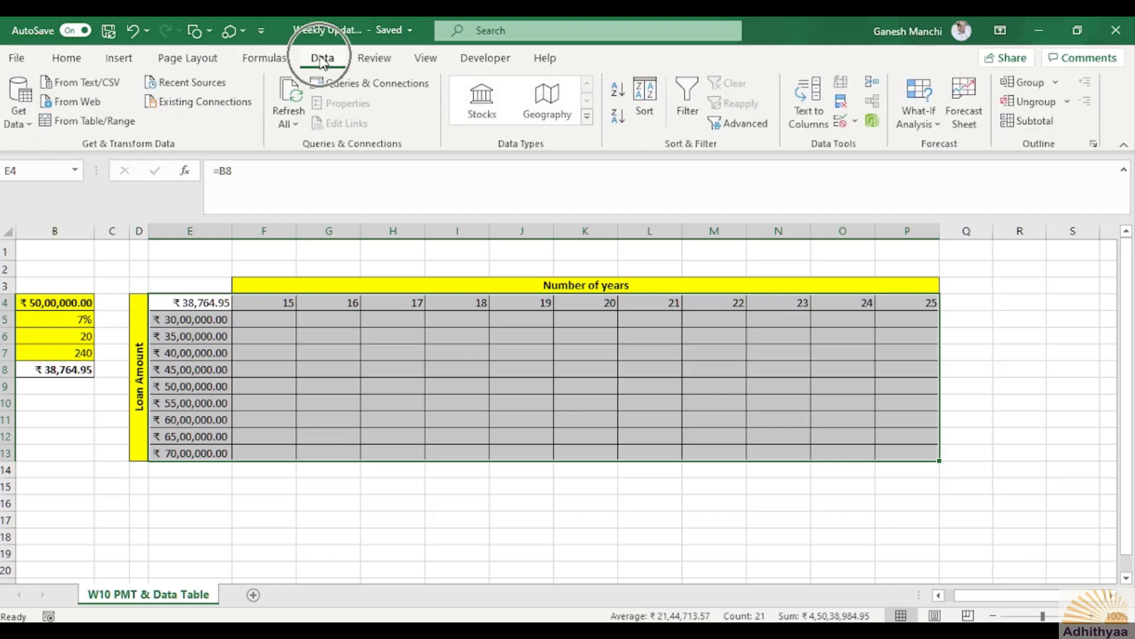
key("ctrl+q")
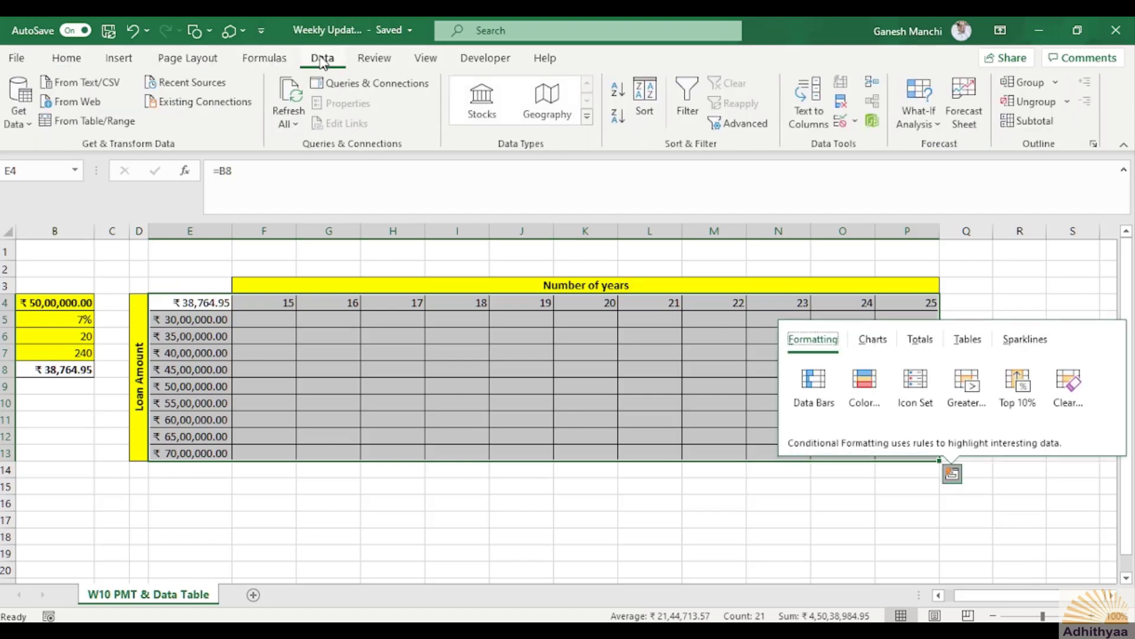
left_click(938, 125)
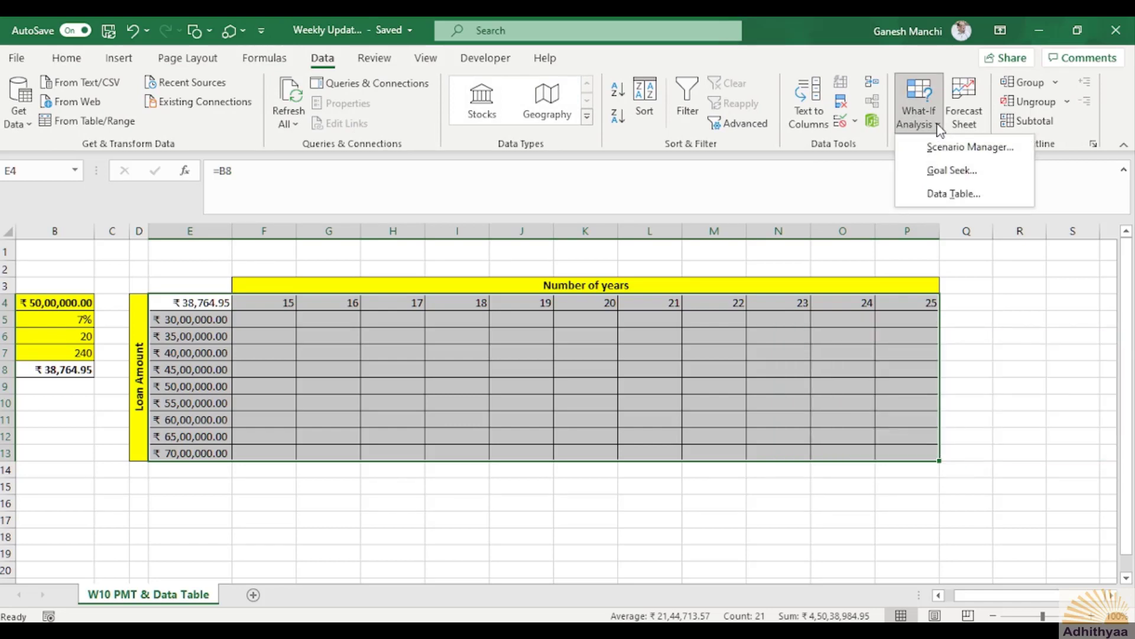
left_click(946, 195)
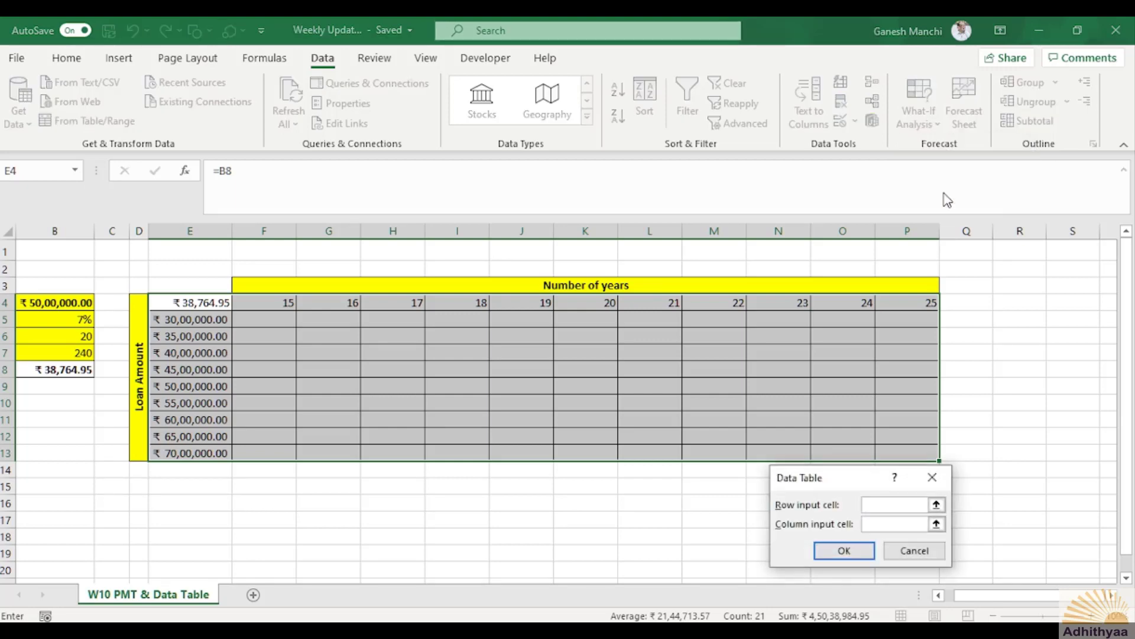
left_click_drag(855, 482, 522, 482)
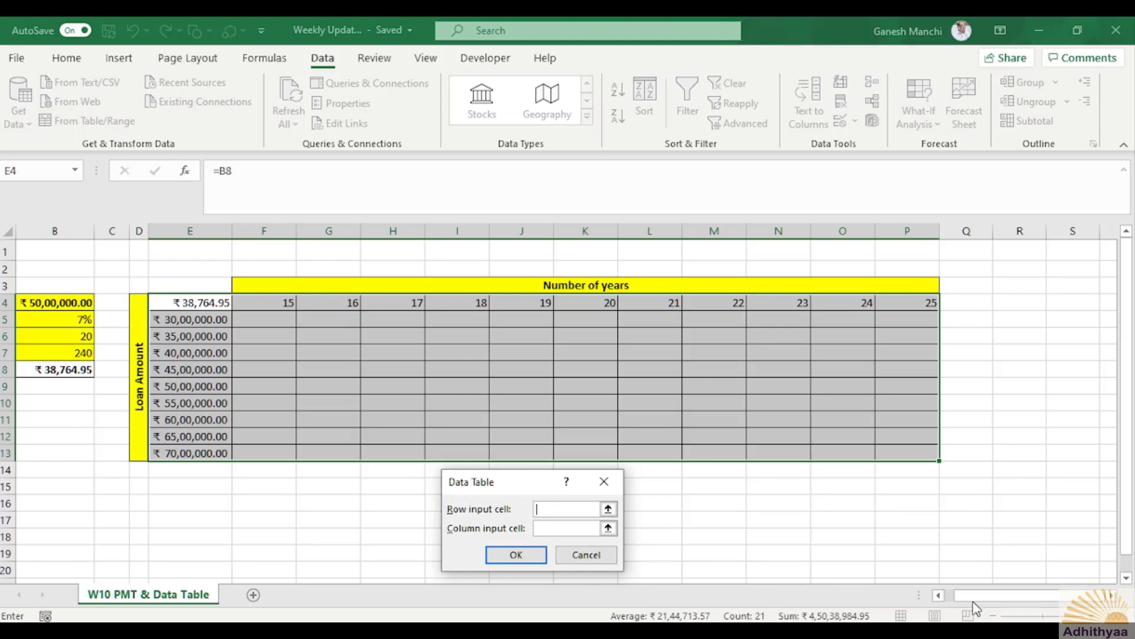
left_click_drag(976, 598, 968, 595)
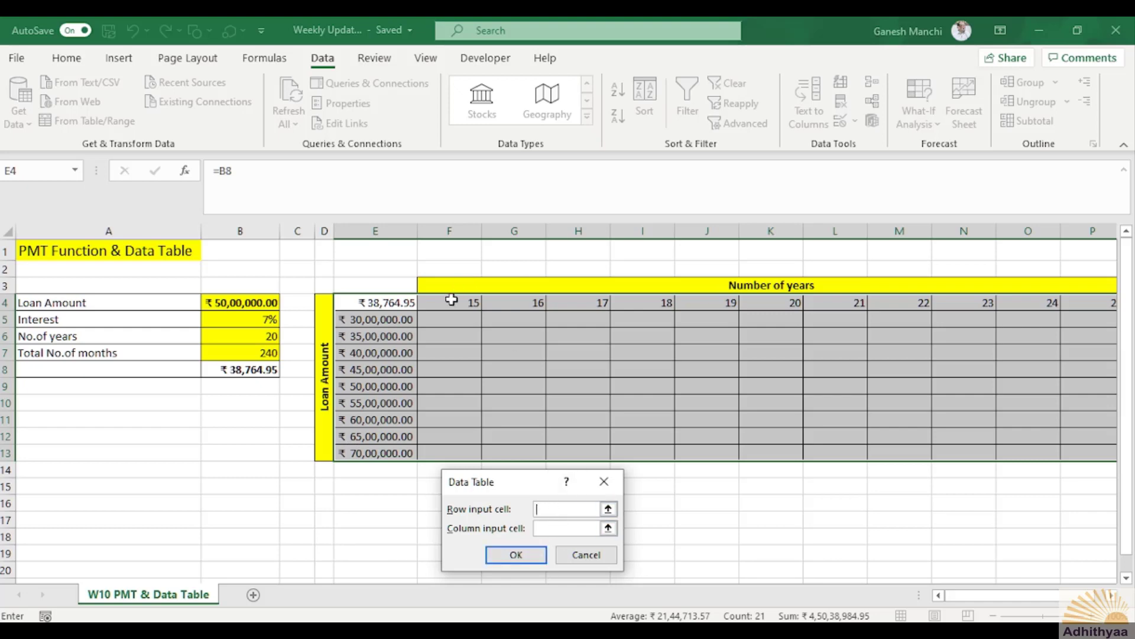
left_click(241, 335)
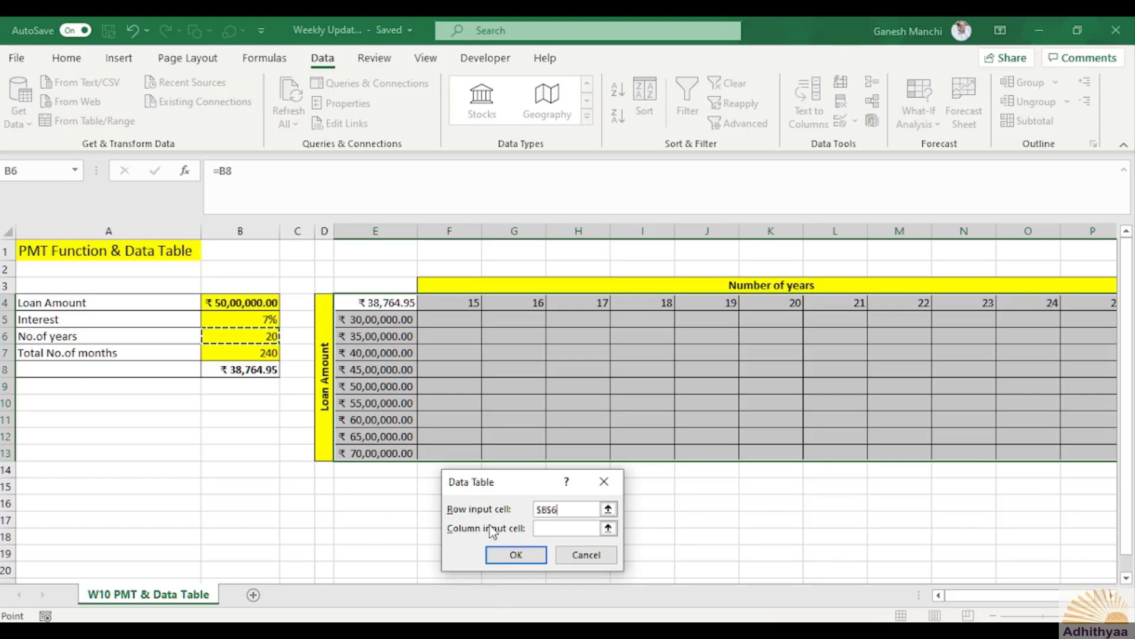
left_click(548, 530)
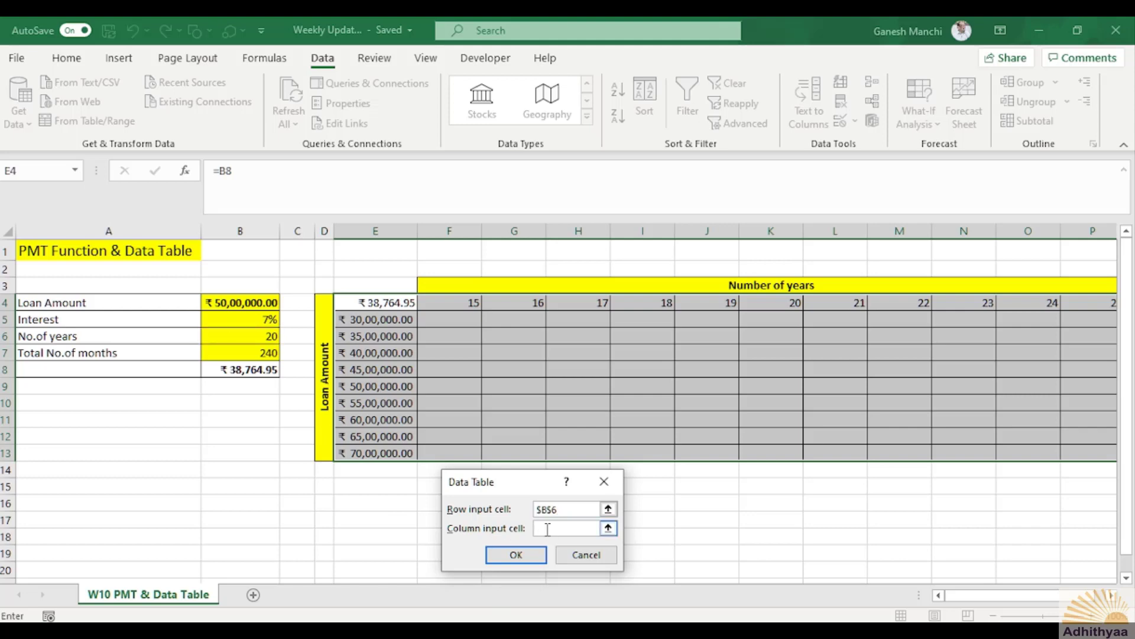
left_click(255, 302)
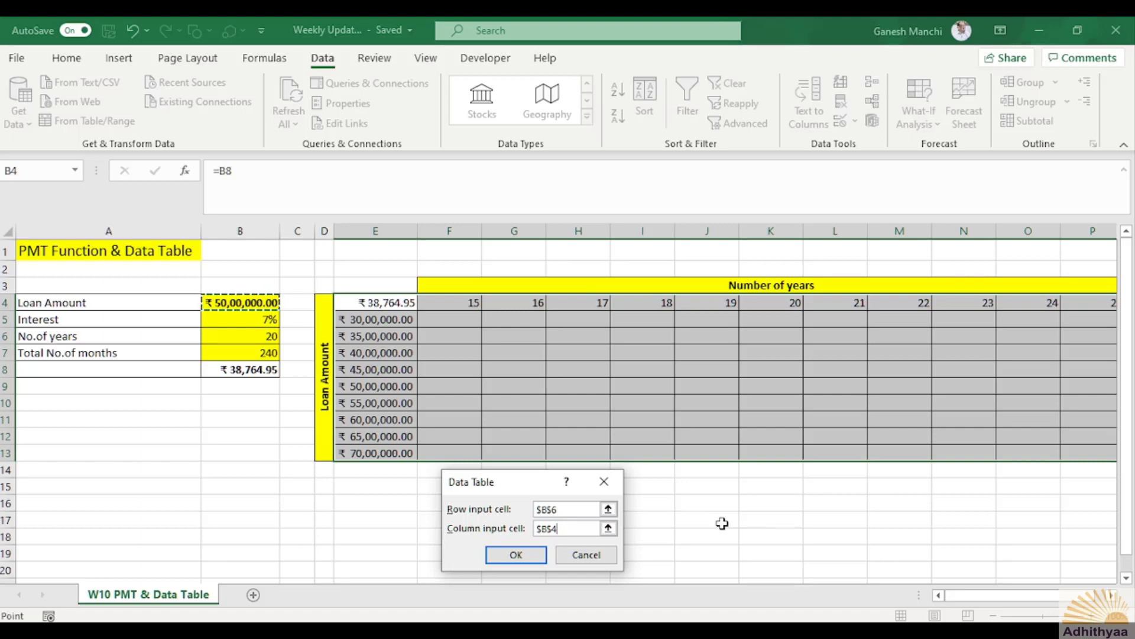
left_click(382, 230)
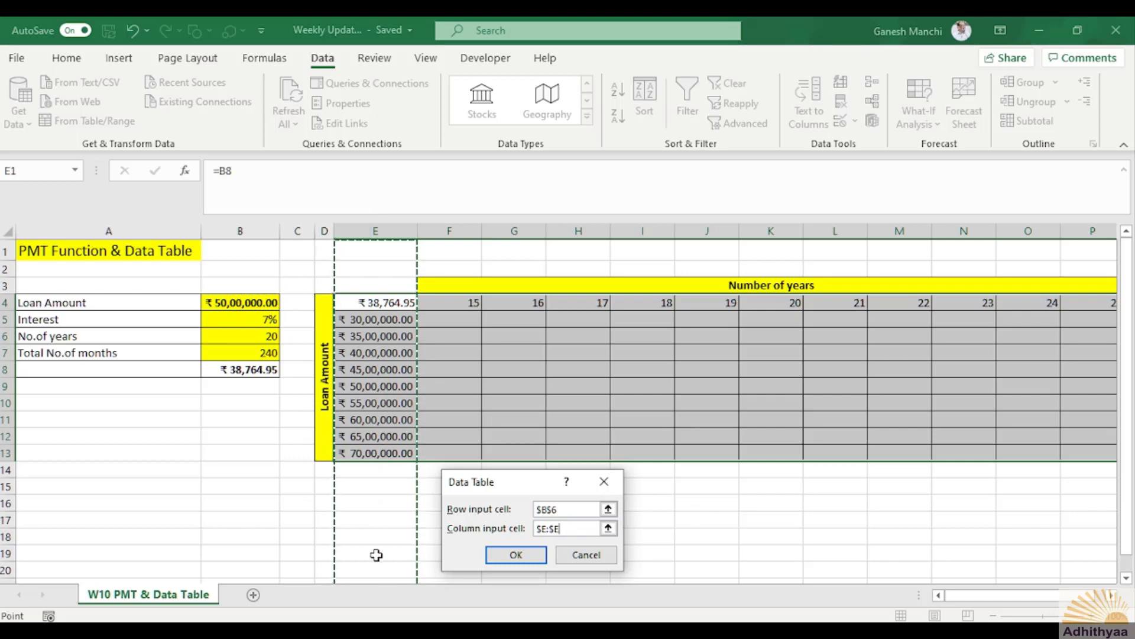
key("Return")
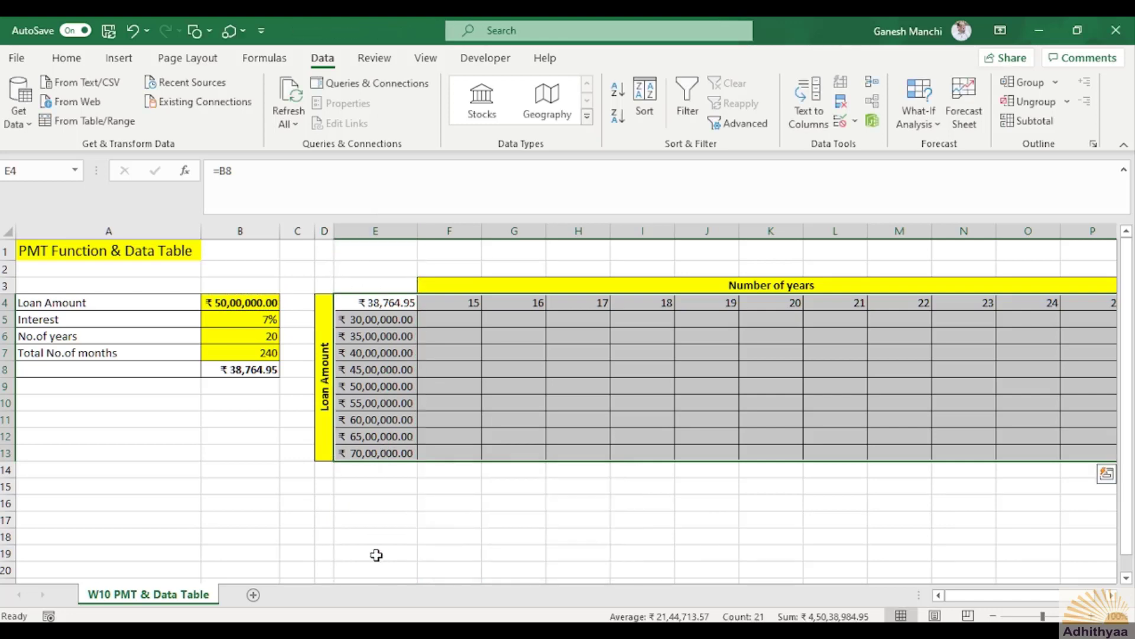
- Create a What-If data table over E4:P13 with column input cell B4 and row input cell B6
left_click(3, 302)
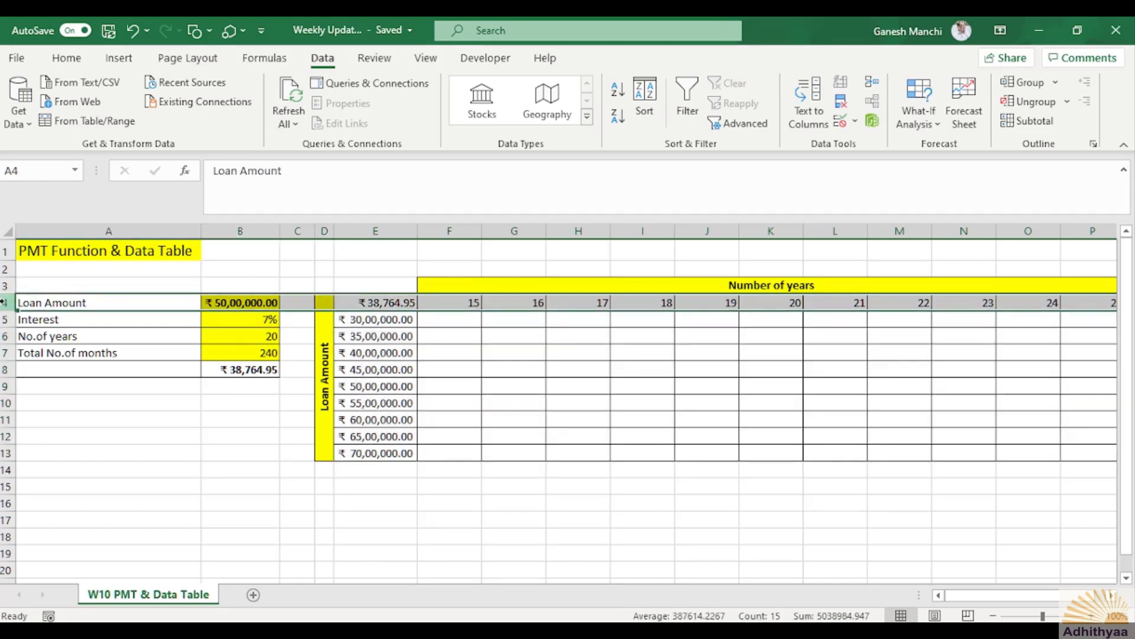
left_click(407, 532)
left_click(392, 302)
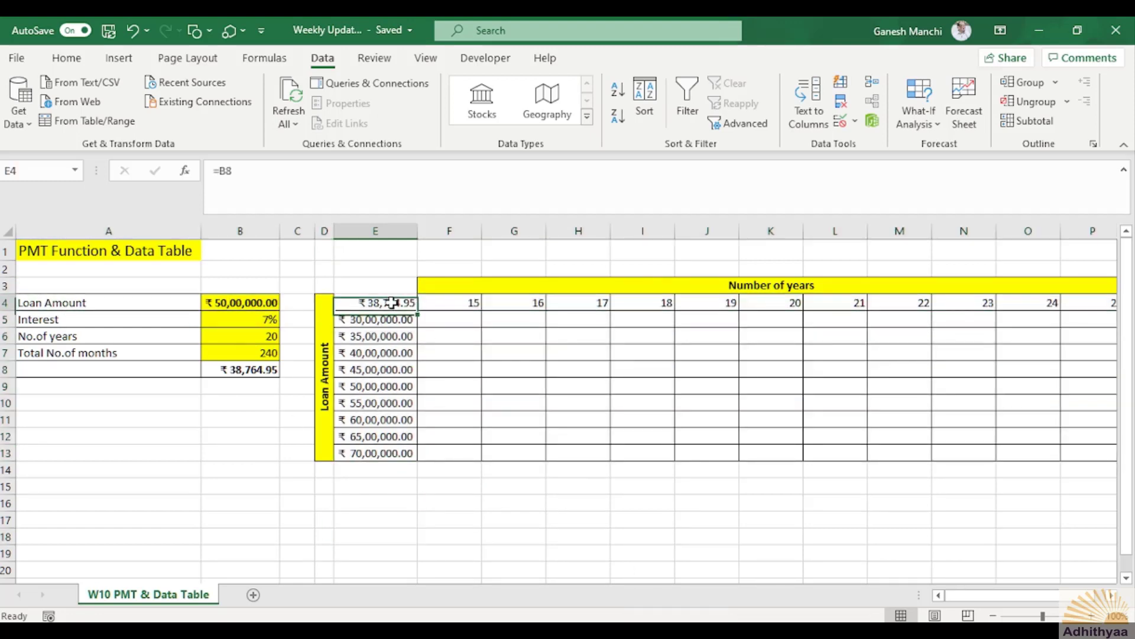
left_click_drag(391, 302, 934, 452)
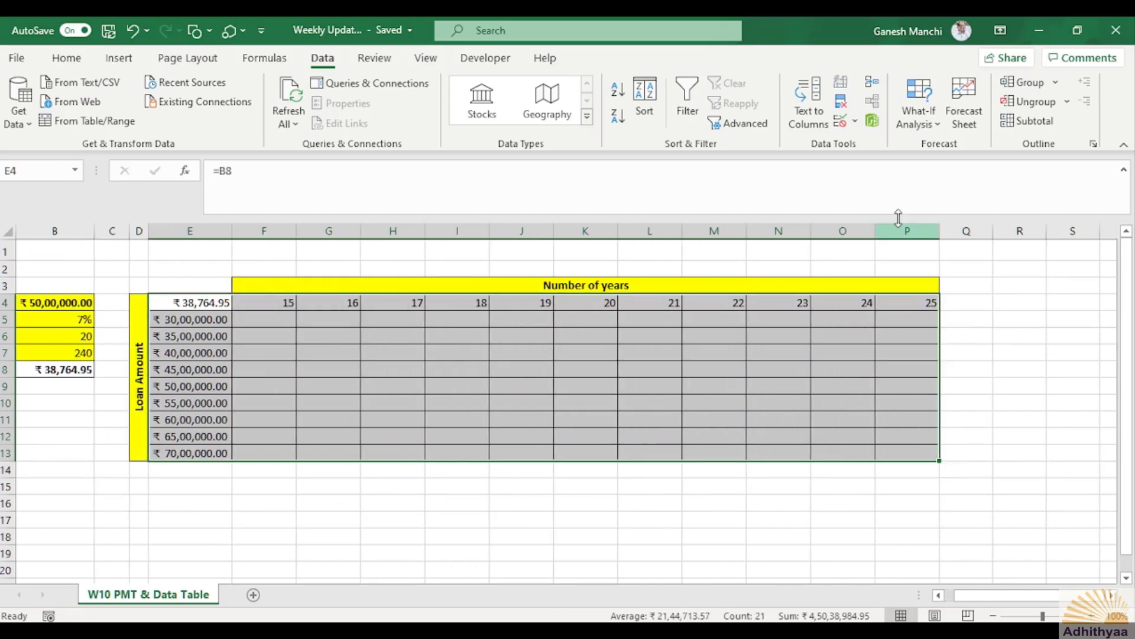
left_click(932, 125)
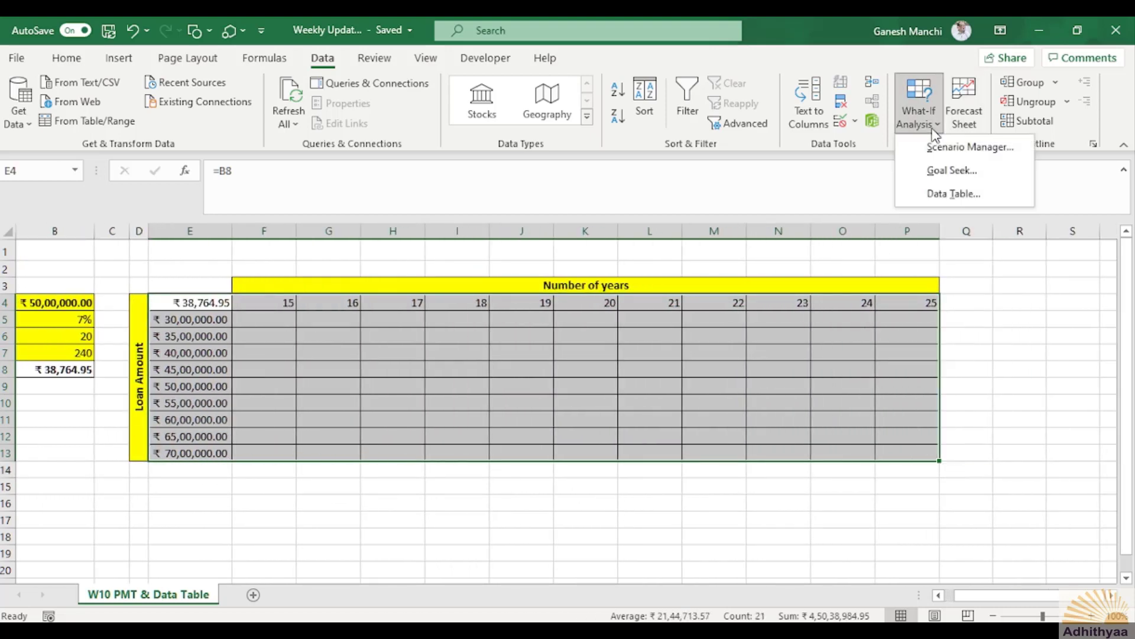
left_click(949, 195)
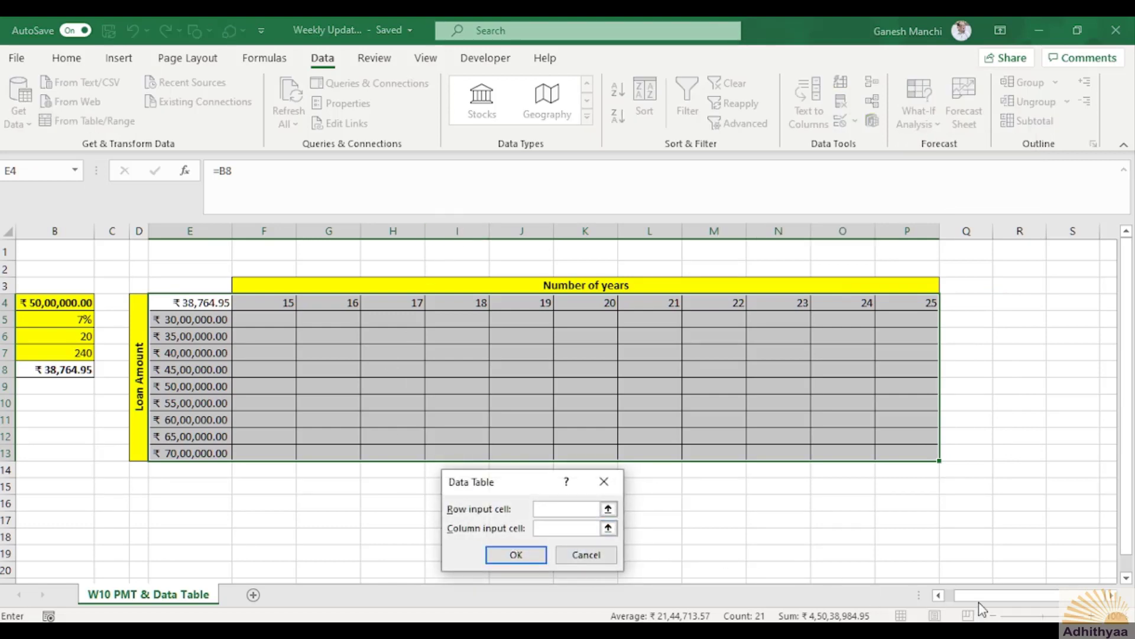
left_click_drag(982, 595, 945, 597)
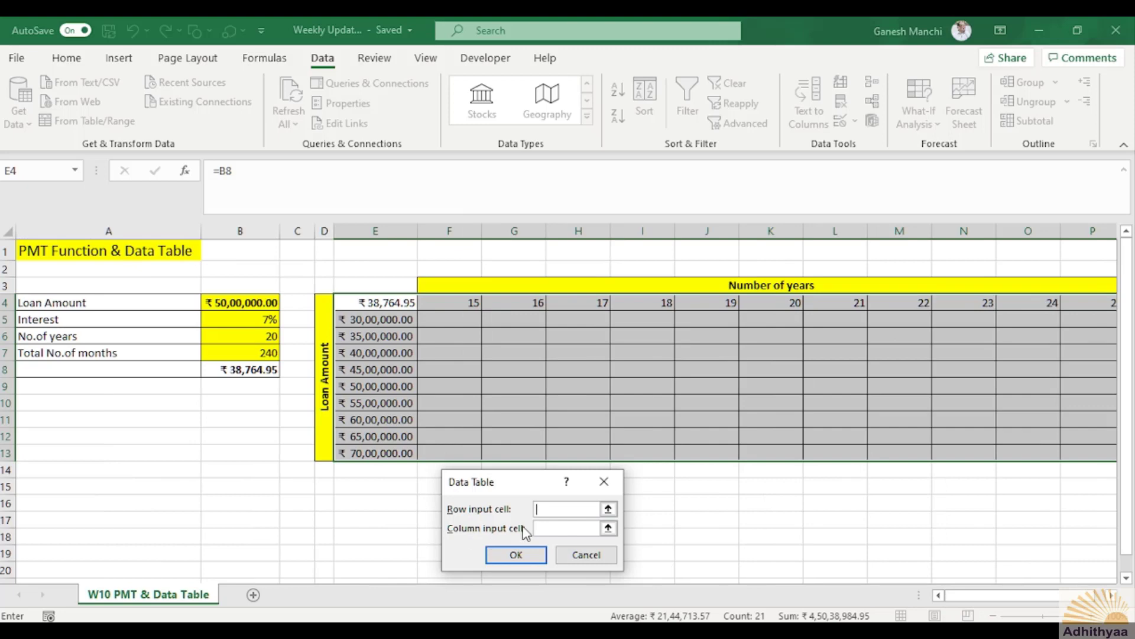
left_click(561, 528)
left_click(241, 304)
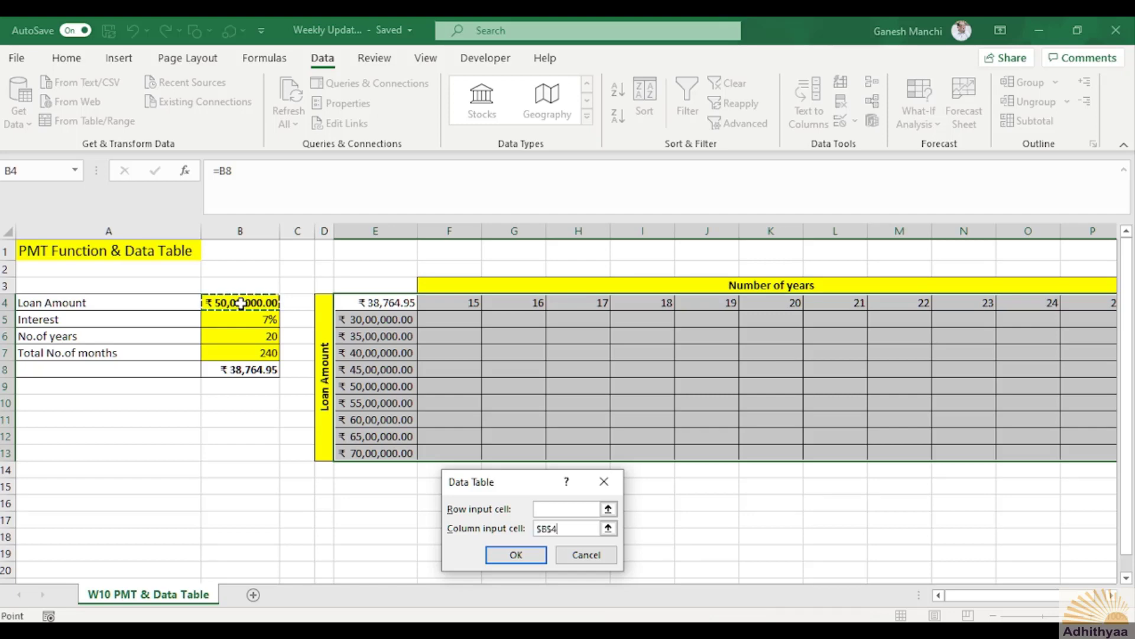
left_click(568, 509)
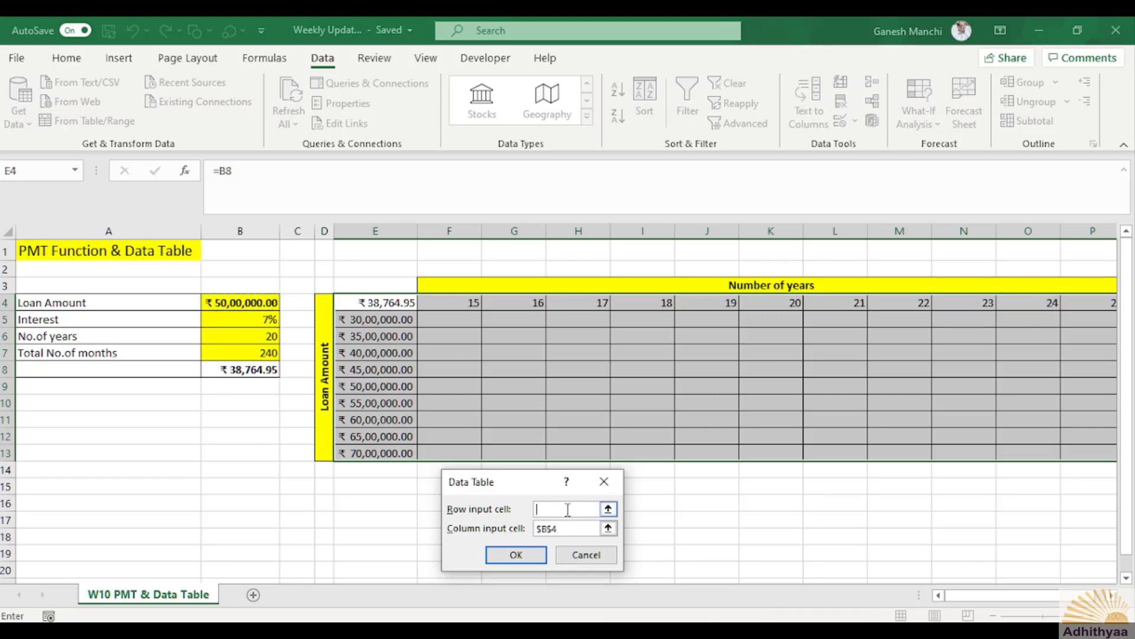
left_click(274, 336)
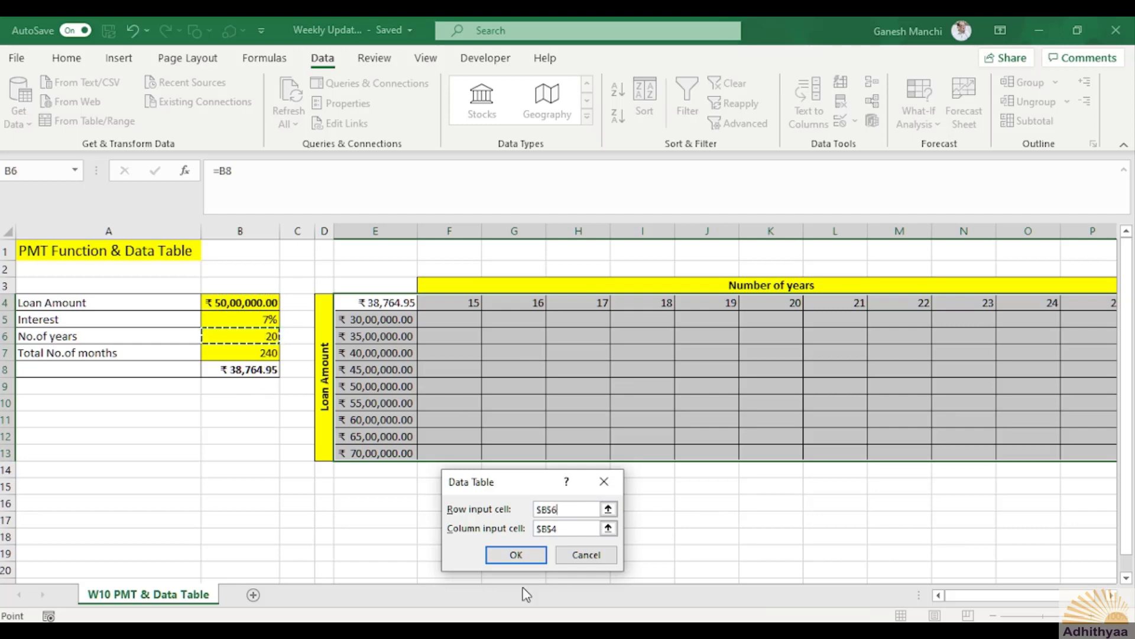
left_click(522, 556)
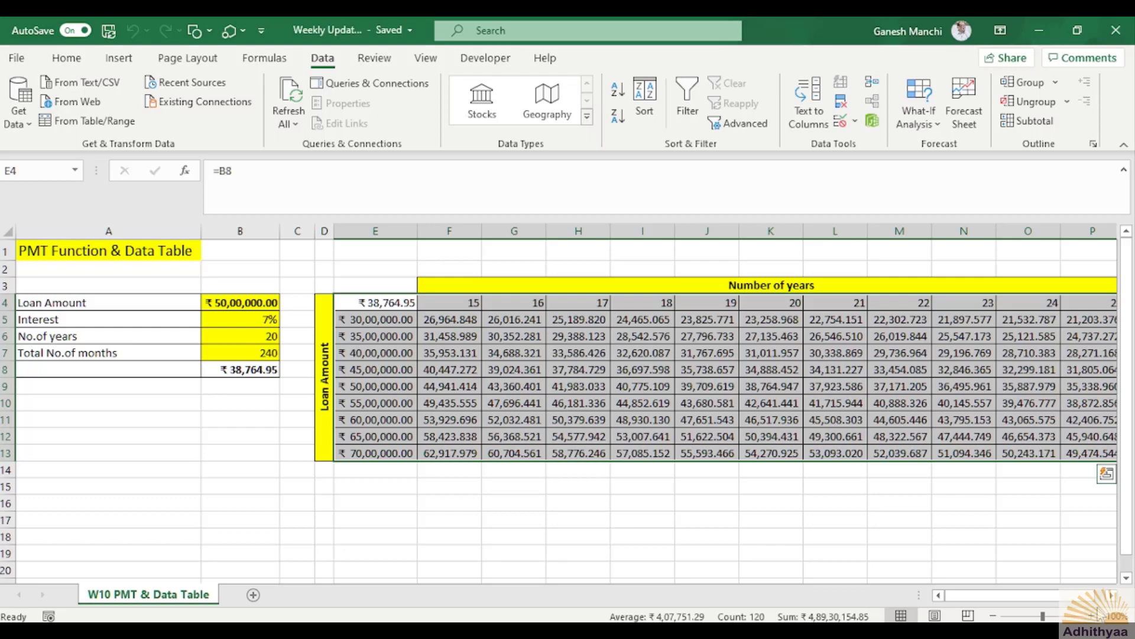
- Examine the completed payment table, locating the ₹50,00,000 loan amount in E9 and the 20-year header in K4
left_click(1112, 595)
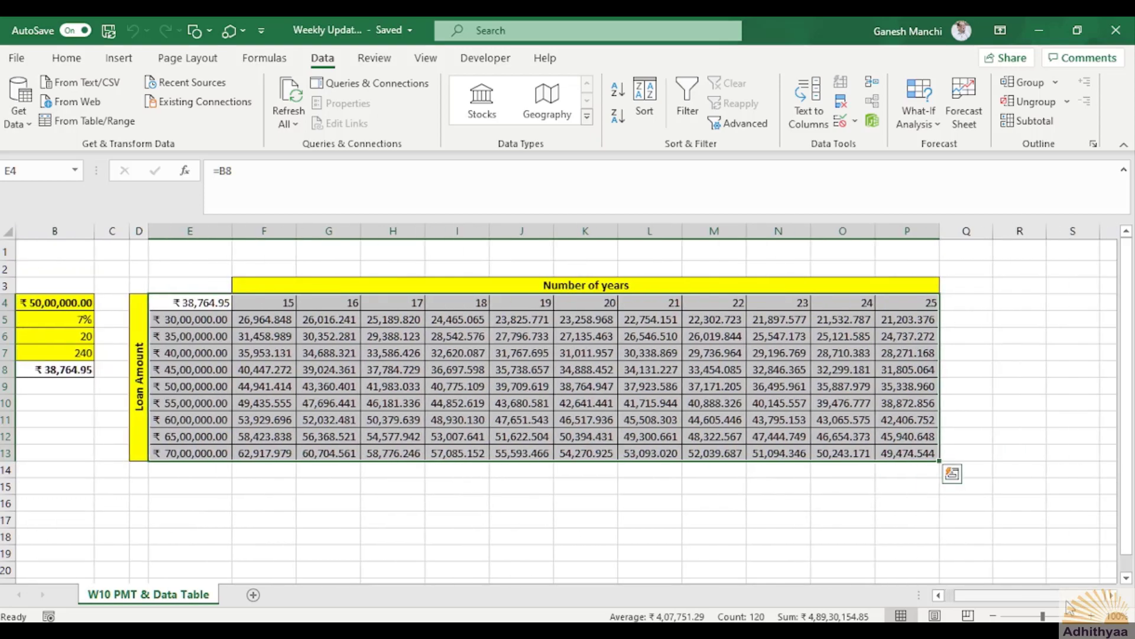
scroll(1069, 603, "left", 1)
scroll(1069, 608, "right", 1)
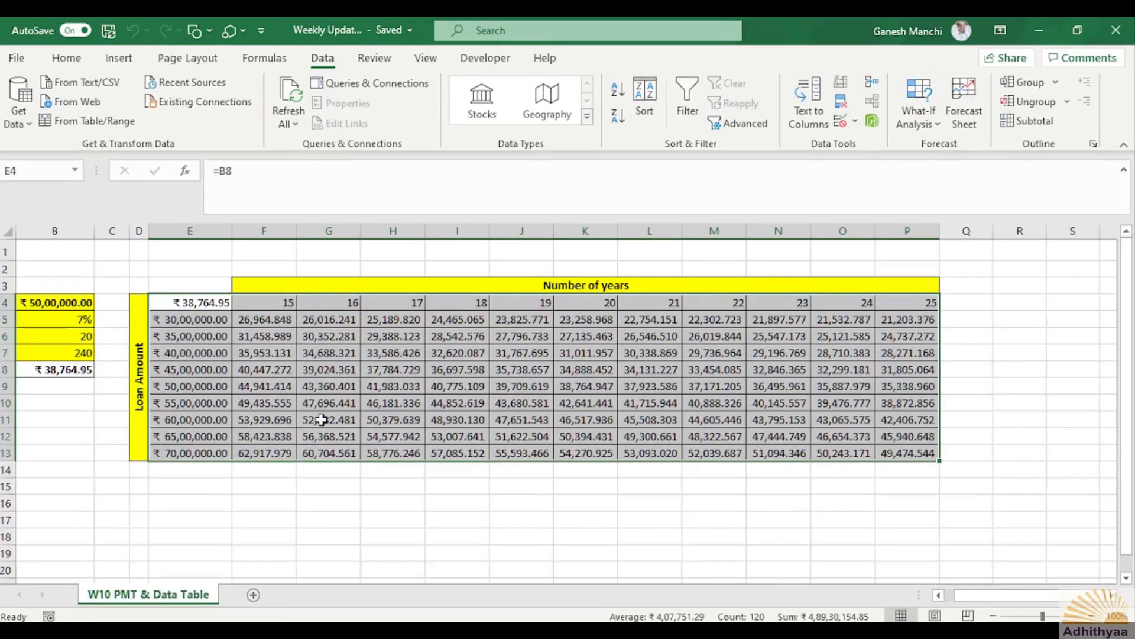
left_click(189, 388)
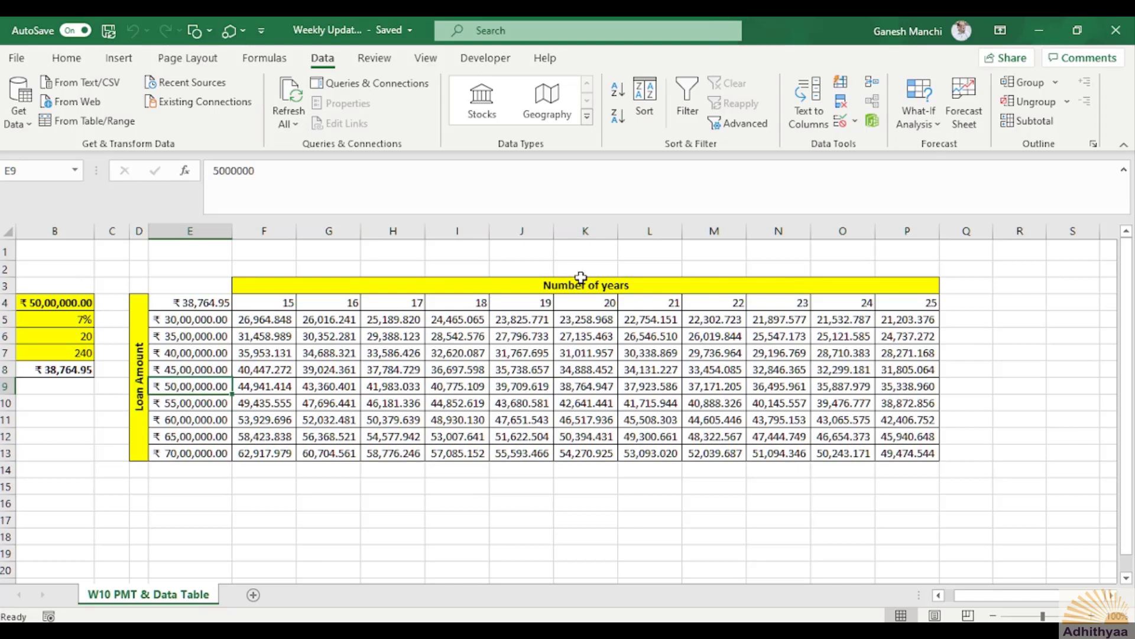
left_click(598, 305)
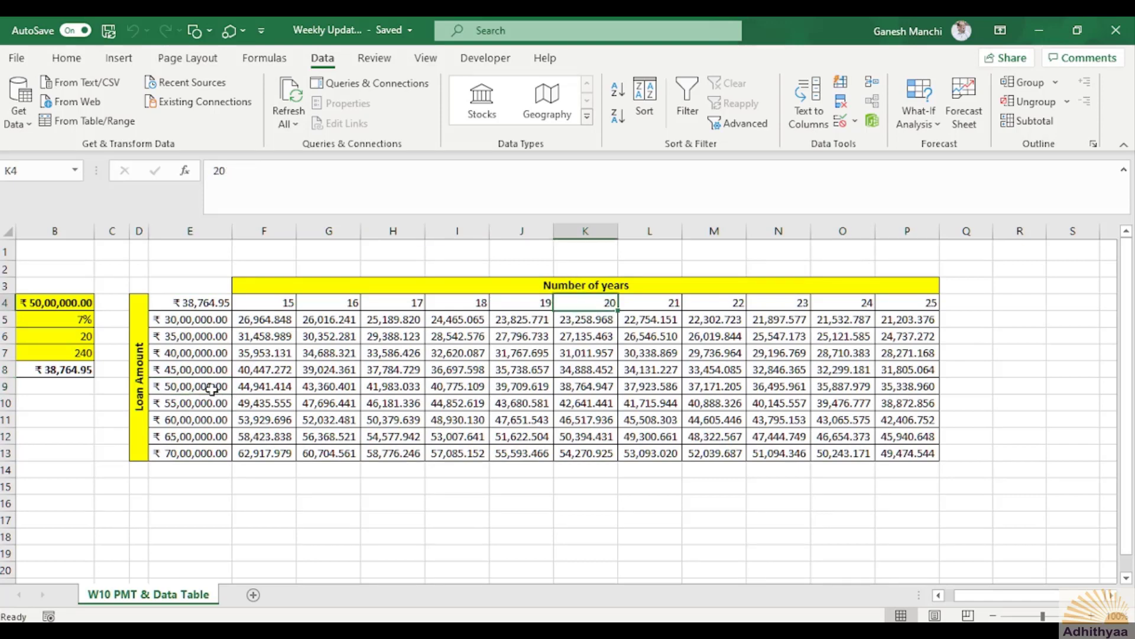
- Fill the ₹50,00,000 row cells E9:K9 and the 20-year column cells K4:K9 with the standard light blue
left_click_drag(210, 388, 586, 386)
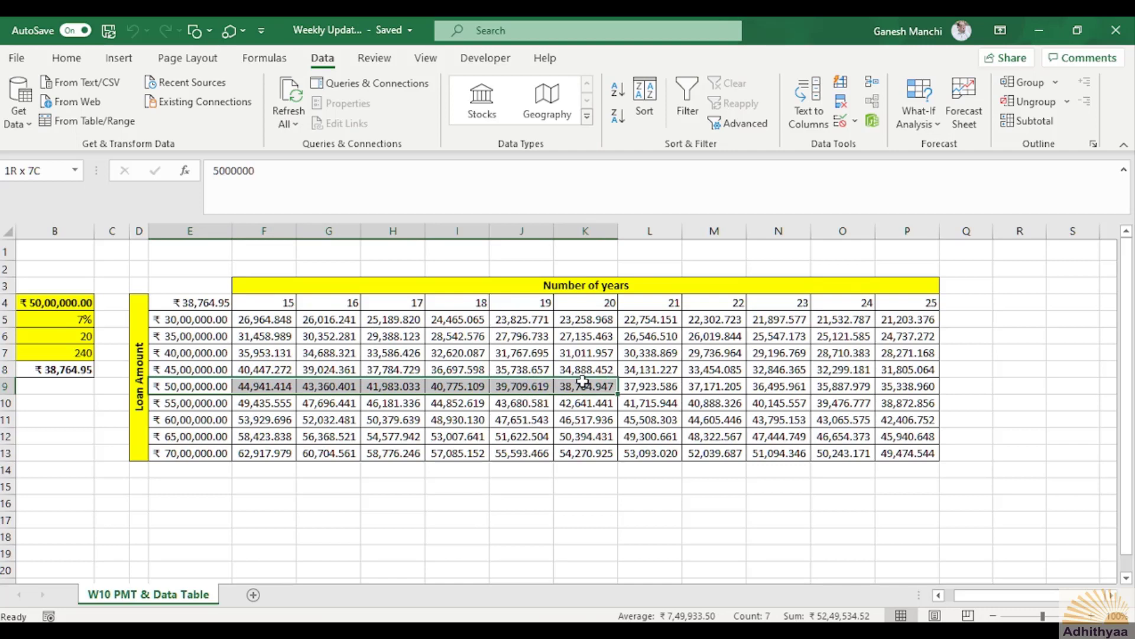
left_click(66, 57)
left_click(223, 116)
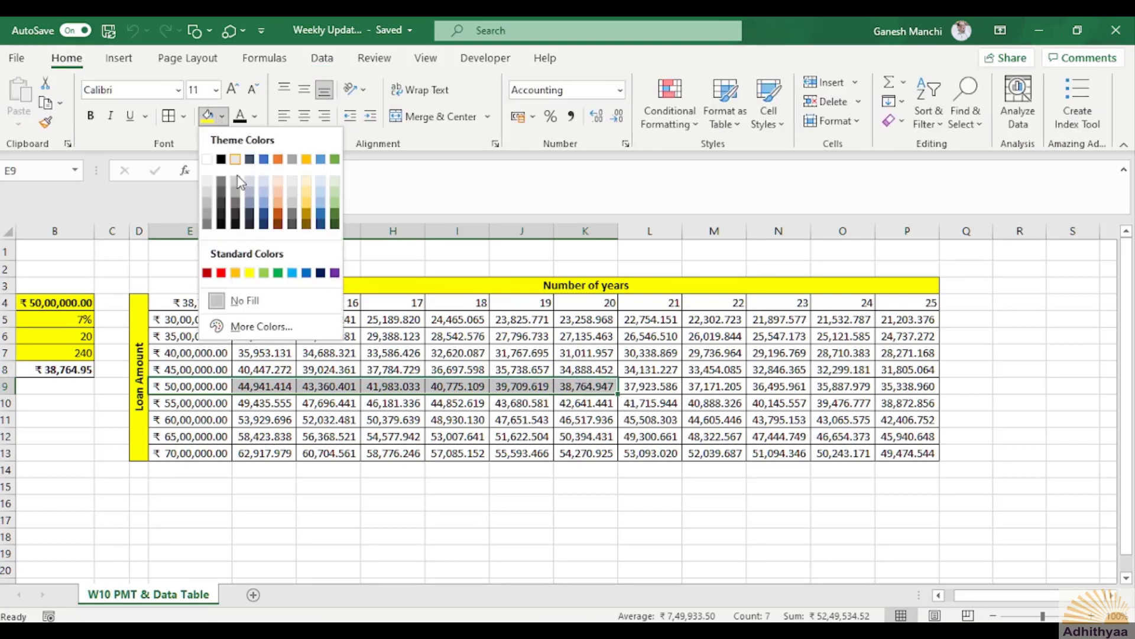
left_click(296, 274)
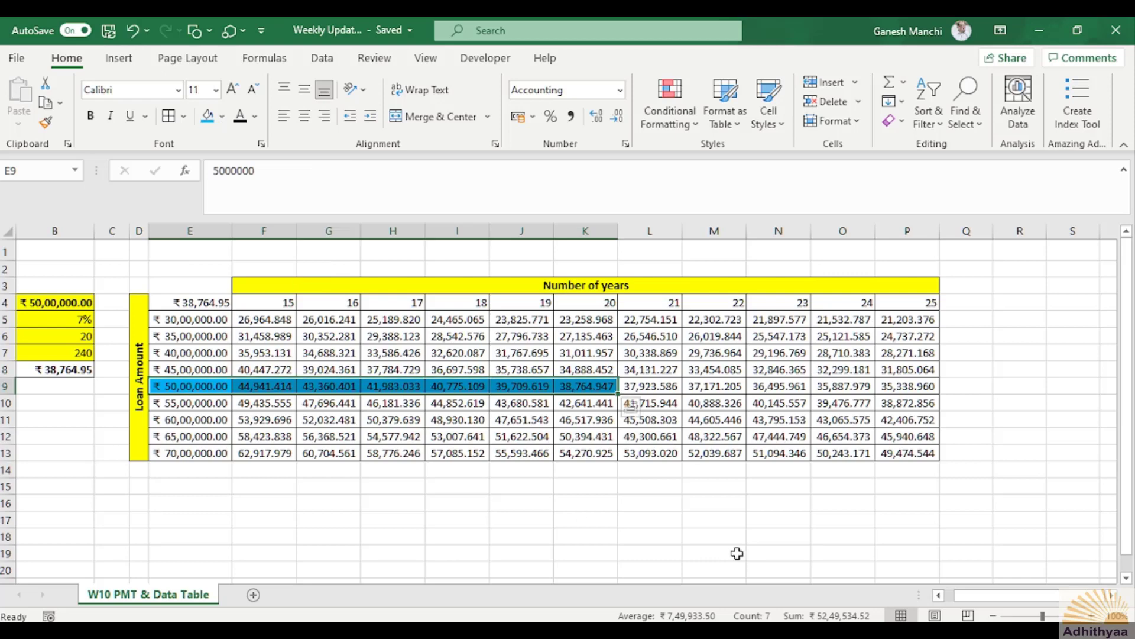
left_click_drag(592, 305, 592, 387)
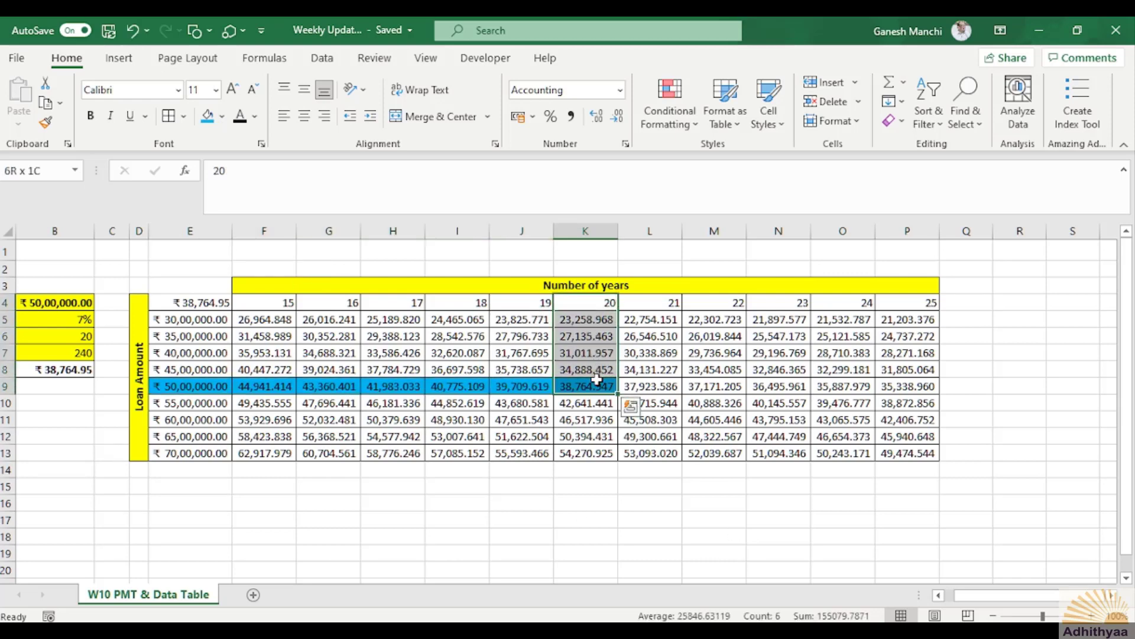
left_click(209, 121)
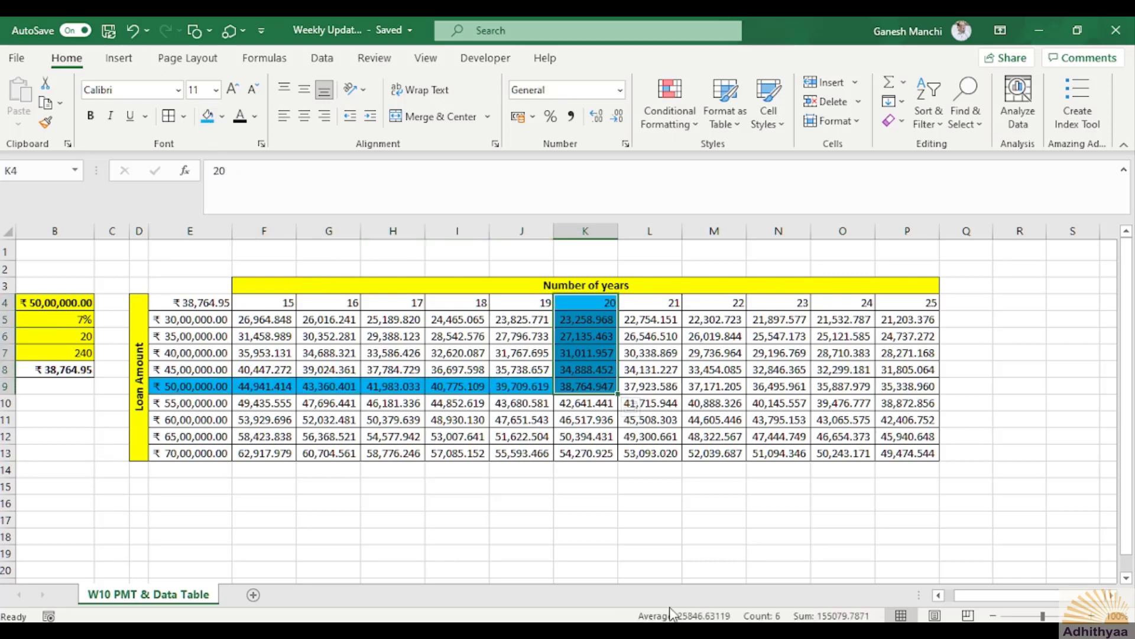
left_click(591, 537)
- Enlarge the payment in K9 to font size 18, autofit column K, and show the value with two decimals
left_click(586, 387)
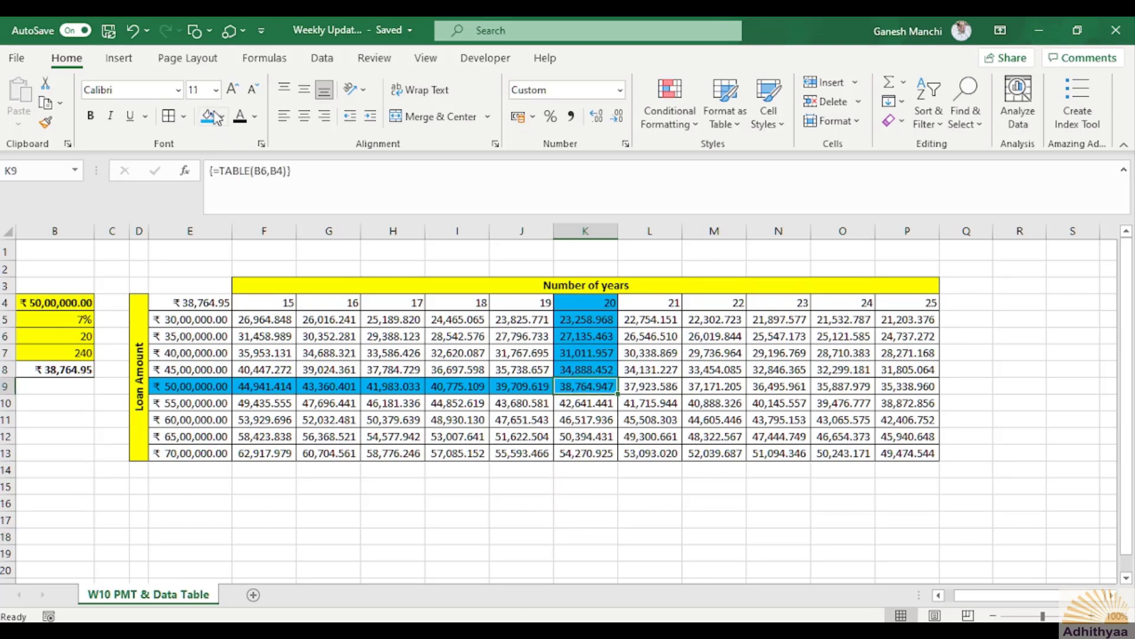
left_click(233, 89)
left_click(233, 90)
left_click(233, 89)
left_click(233, 90)
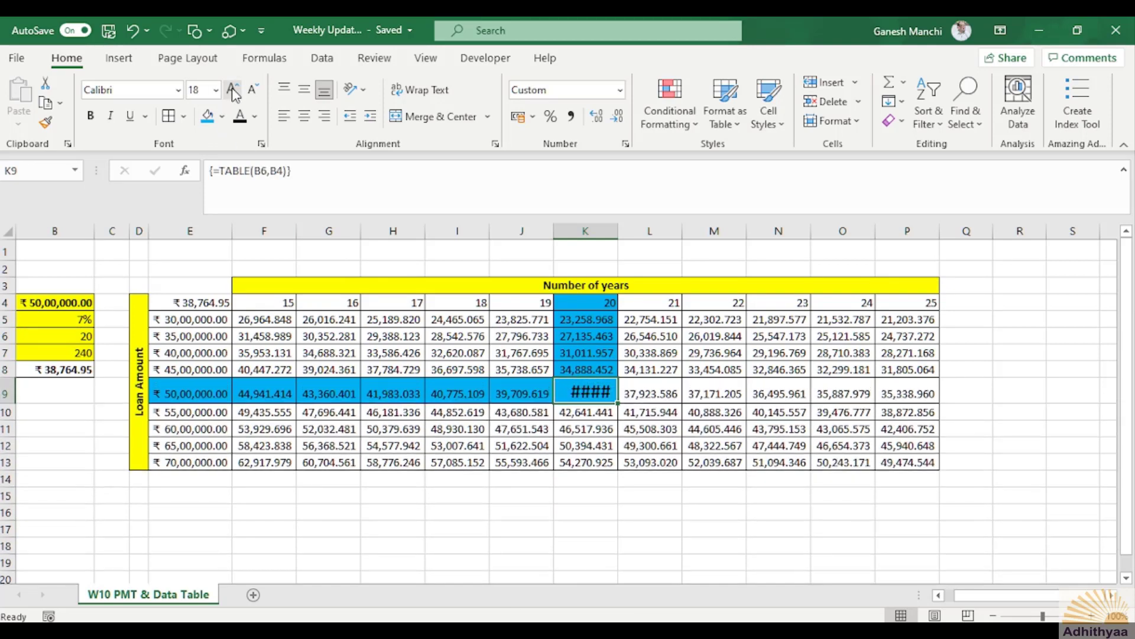
double_click(621, 228)
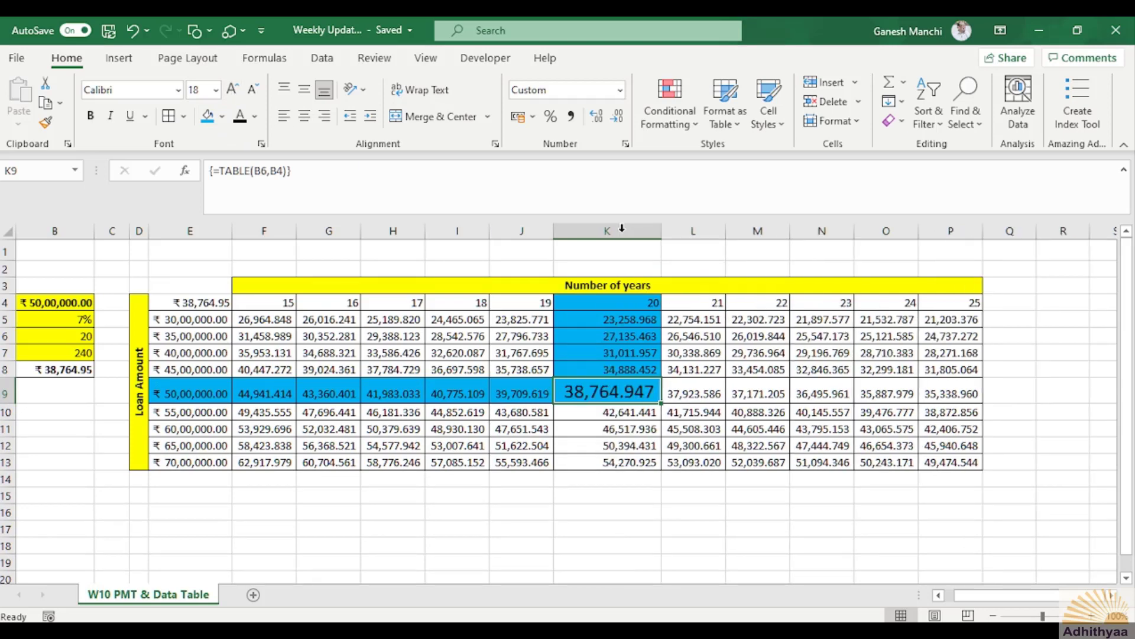
left_click(583, 509)
left_click(595, 392)
left_click(619, 120)
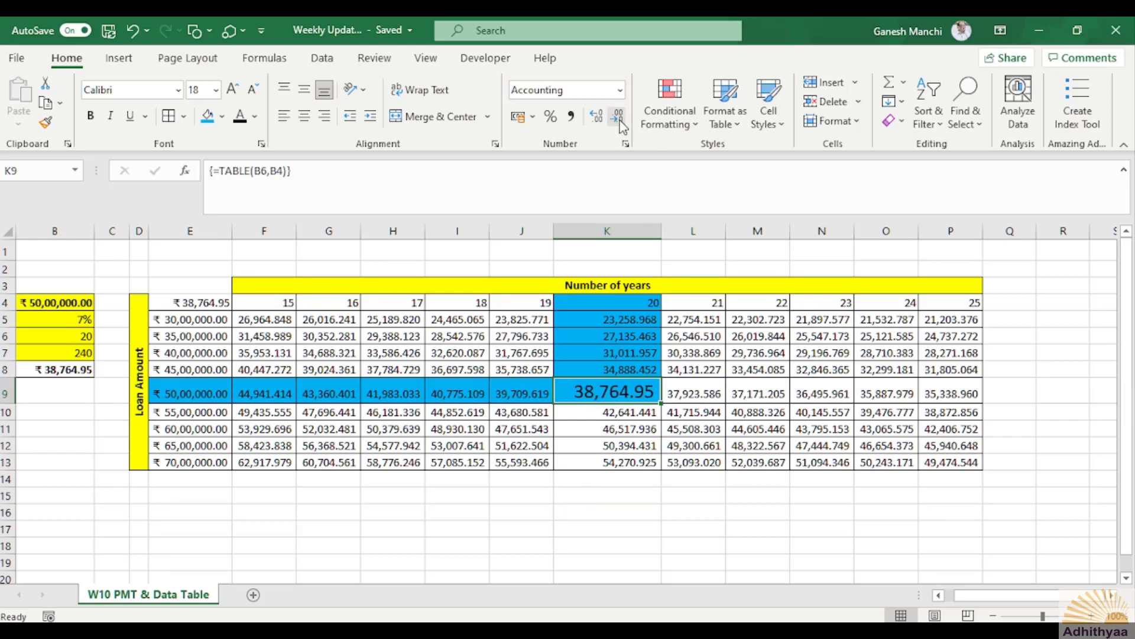
- Set the number of years in B6 to 15 and check the monthly payment in B8
left_click_drag(986, 596, 979, 600)
left_click(195, 447)
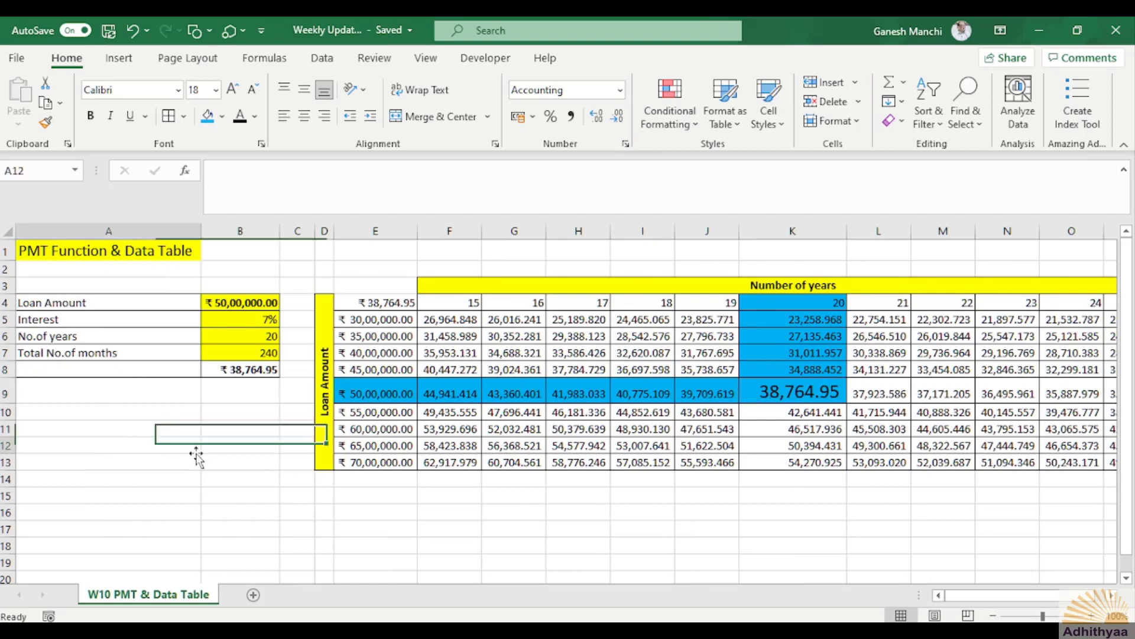
left_click(230, 370)
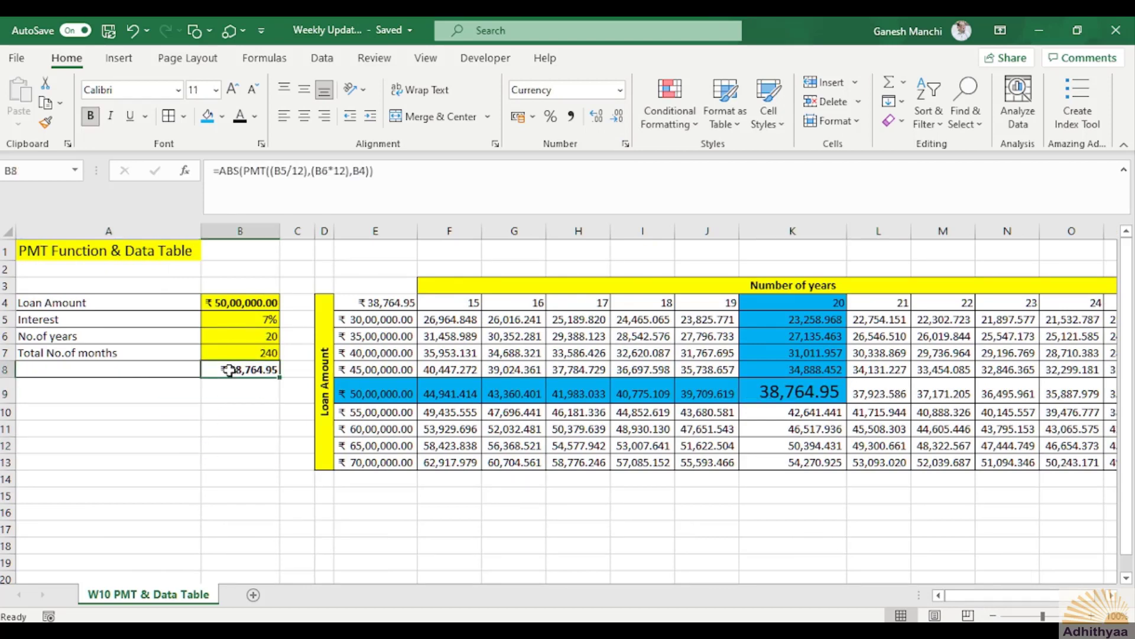
left_click(391, 302)
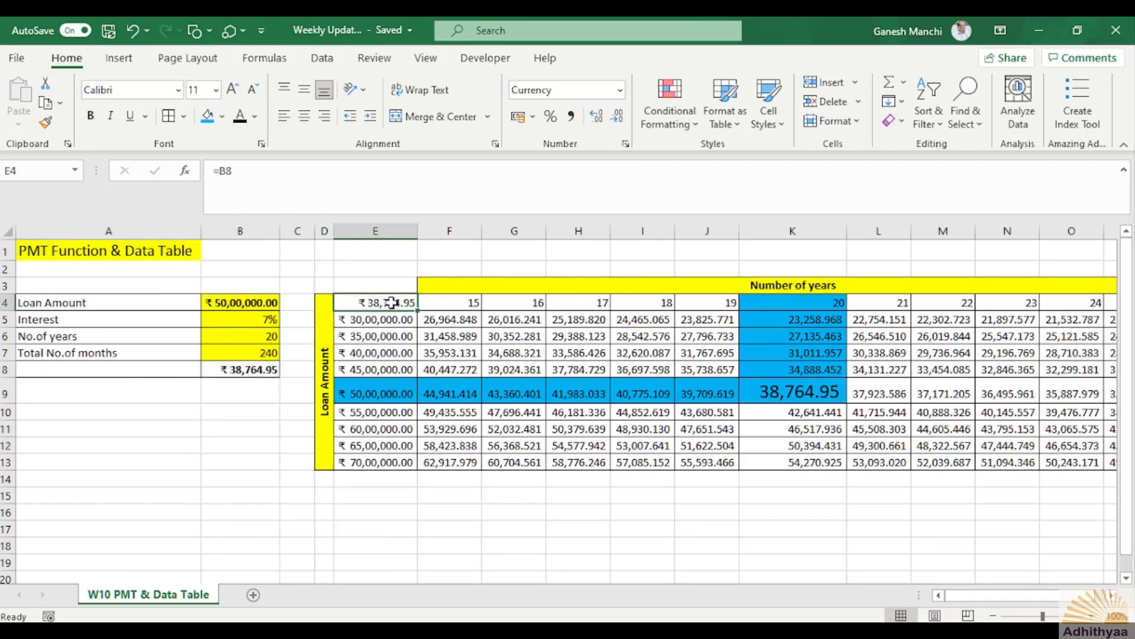
left_click(241, 370)
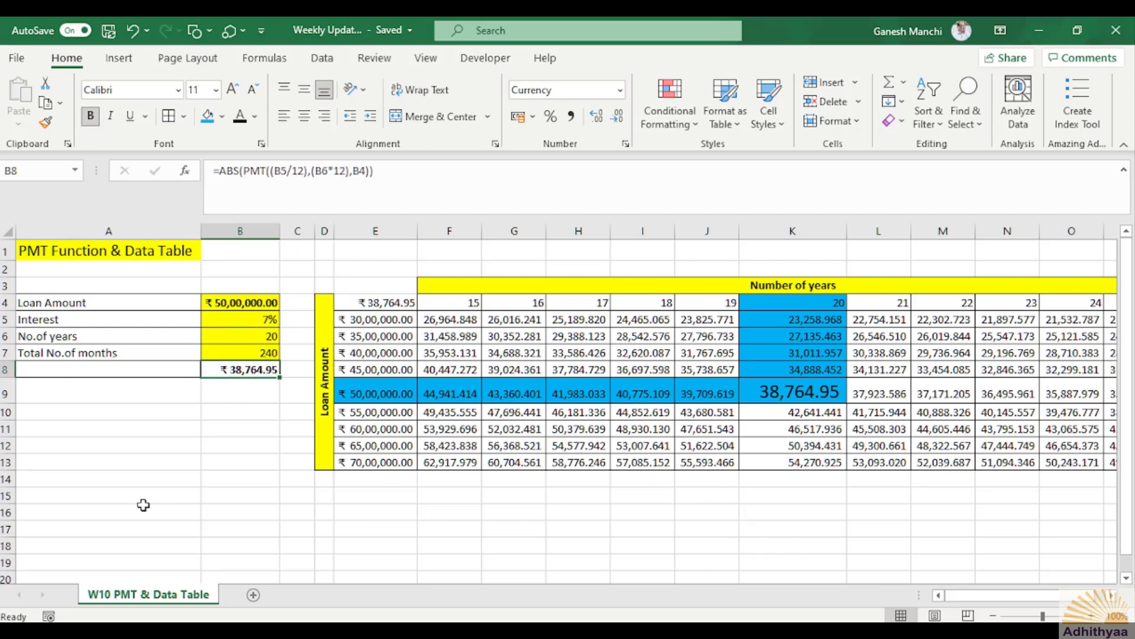
left_click(246, 334)
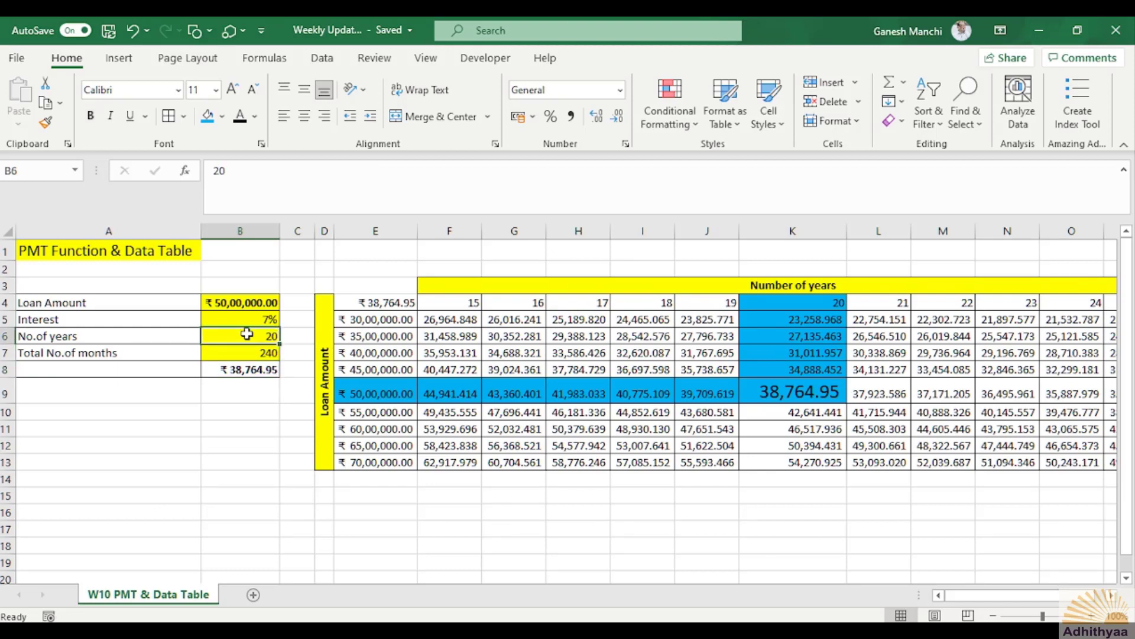
type("15")
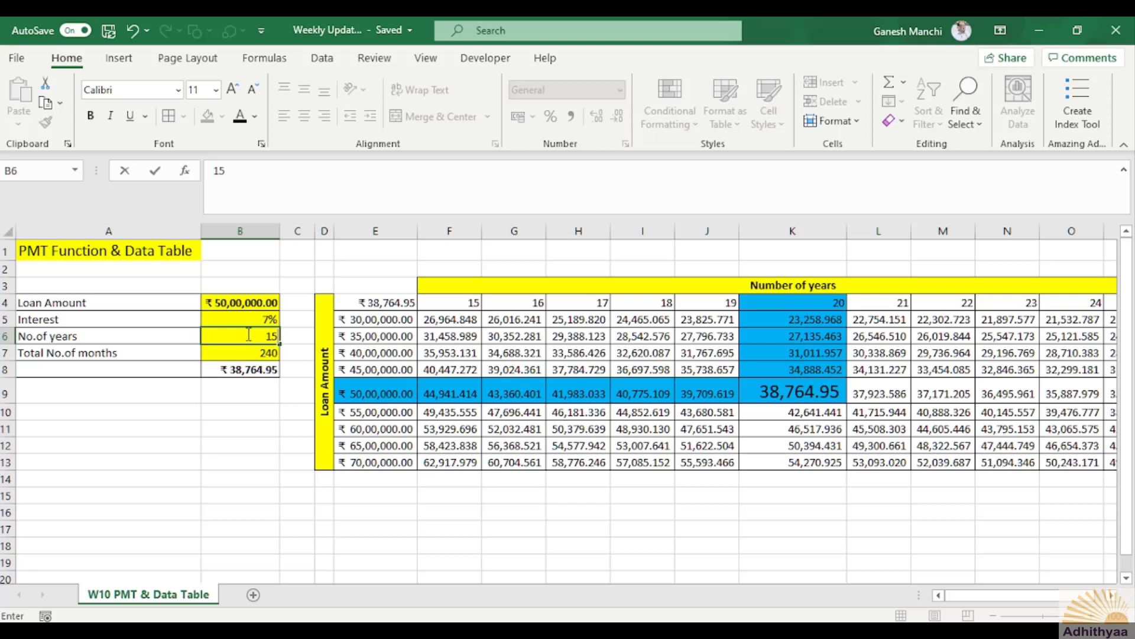
key("Return")
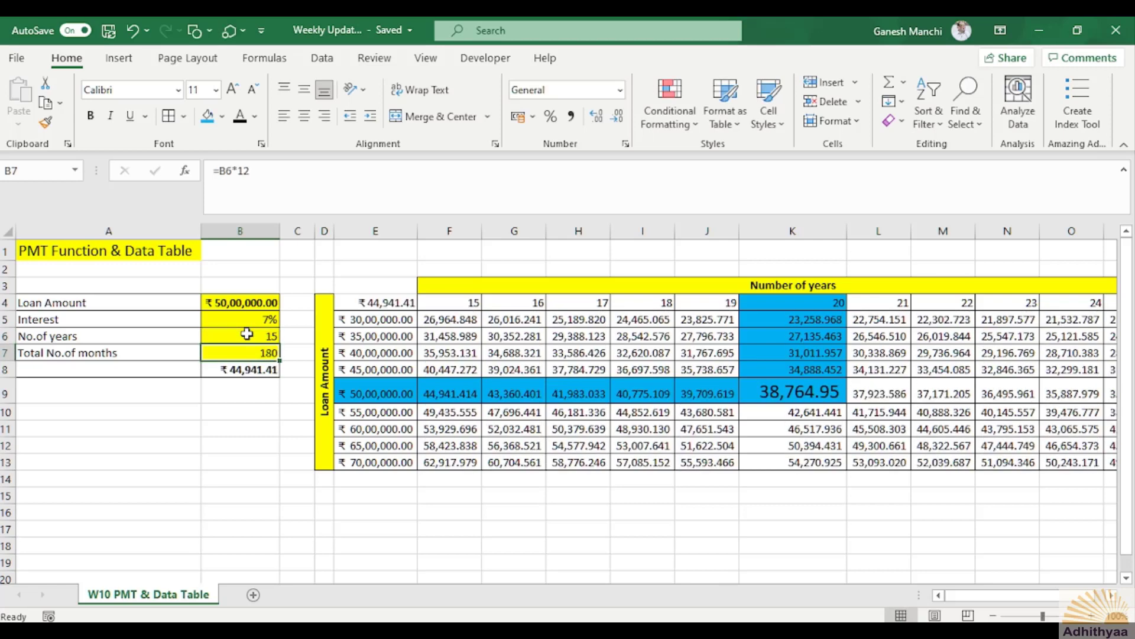
left_click(244, 371)
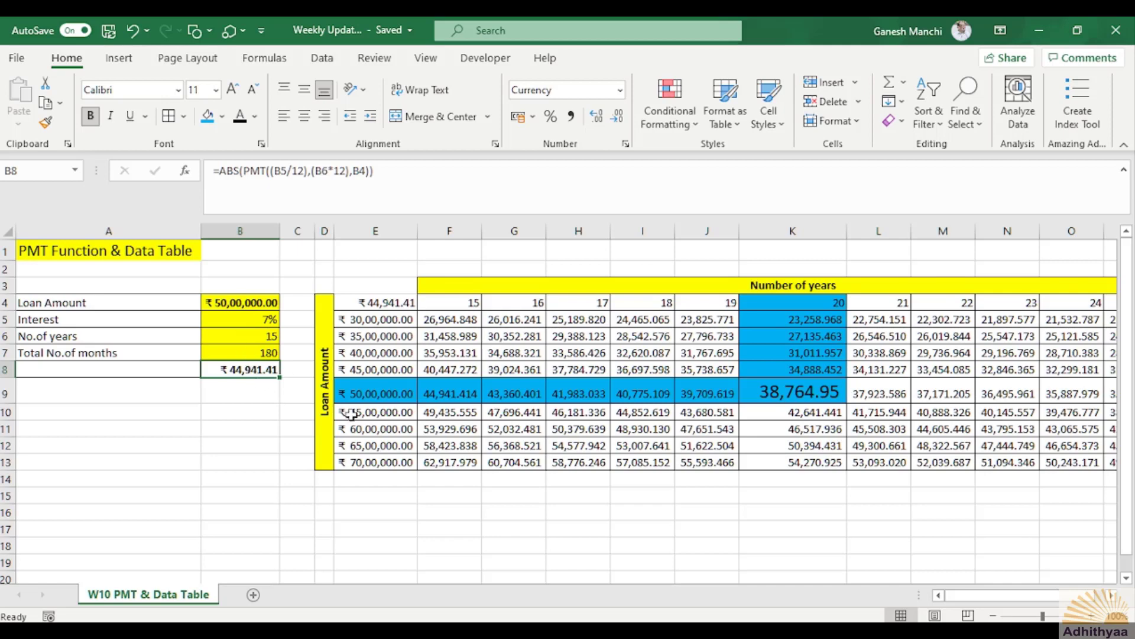
- Enlarge the payment in F9 to font size 14, autofit column F, and show the value with two decimals
left_click(463, 391)
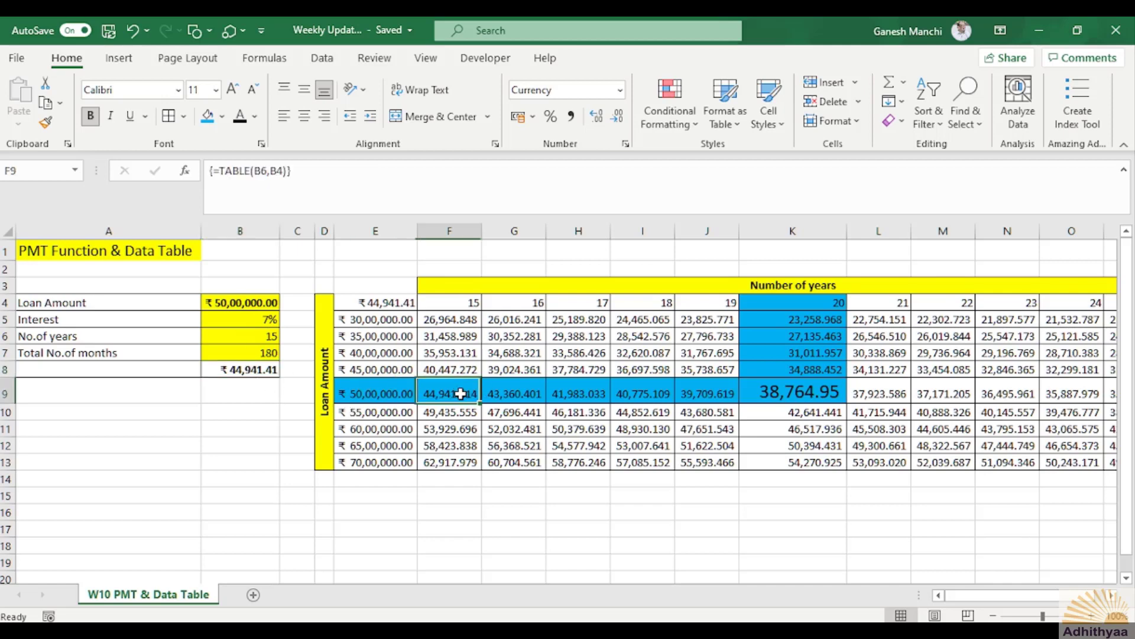
left_click(232, 89)
left_click(232, 89)
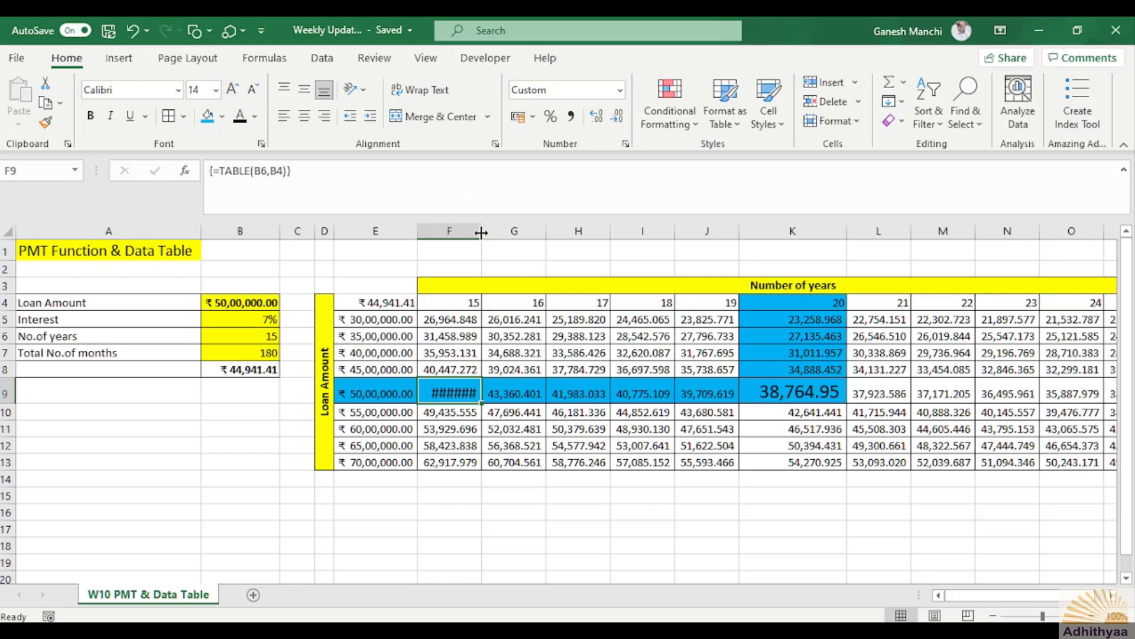
double_click(482, 231)
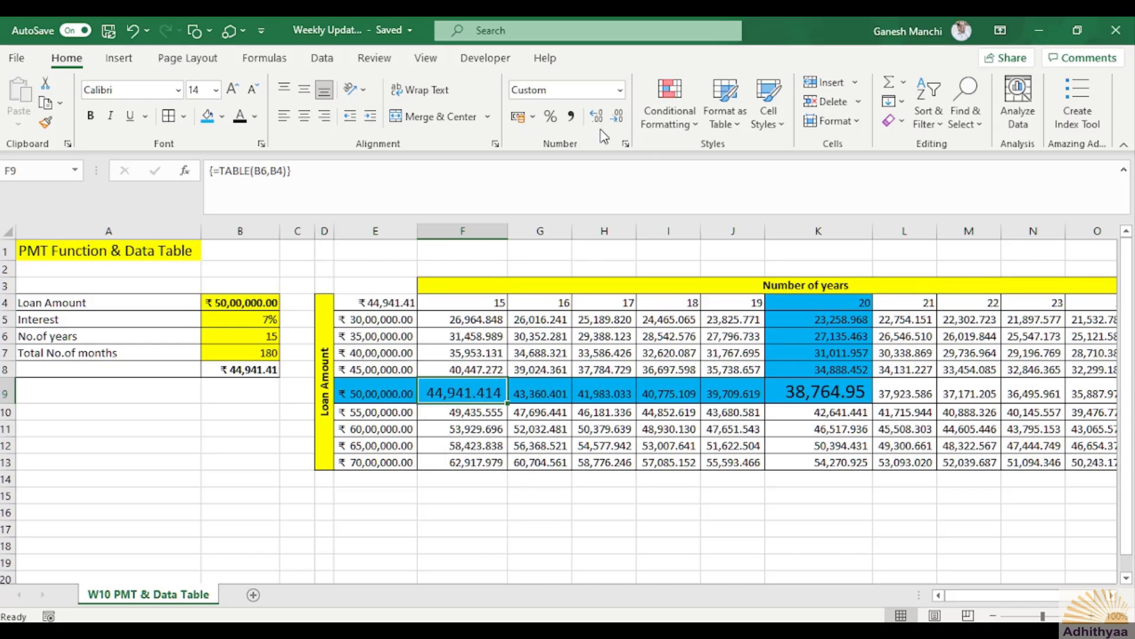
left_click(618, 117)
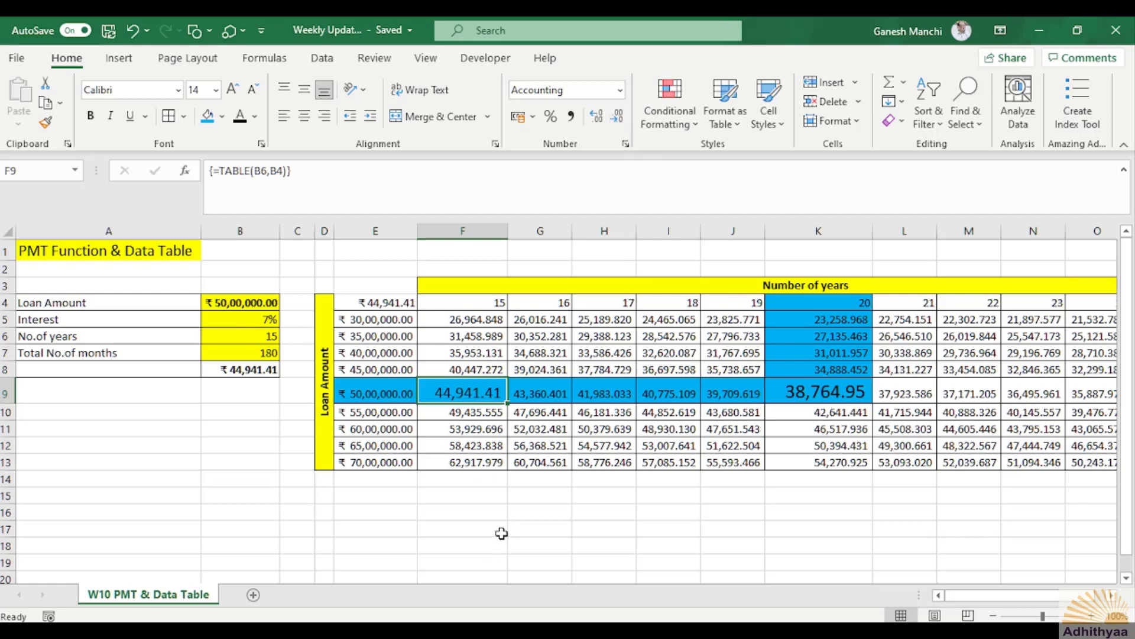
- Set the loan amount in B4 to 6000000 and the number of years in B6 to 25, checking the payment in B8
left_click(248, 300)
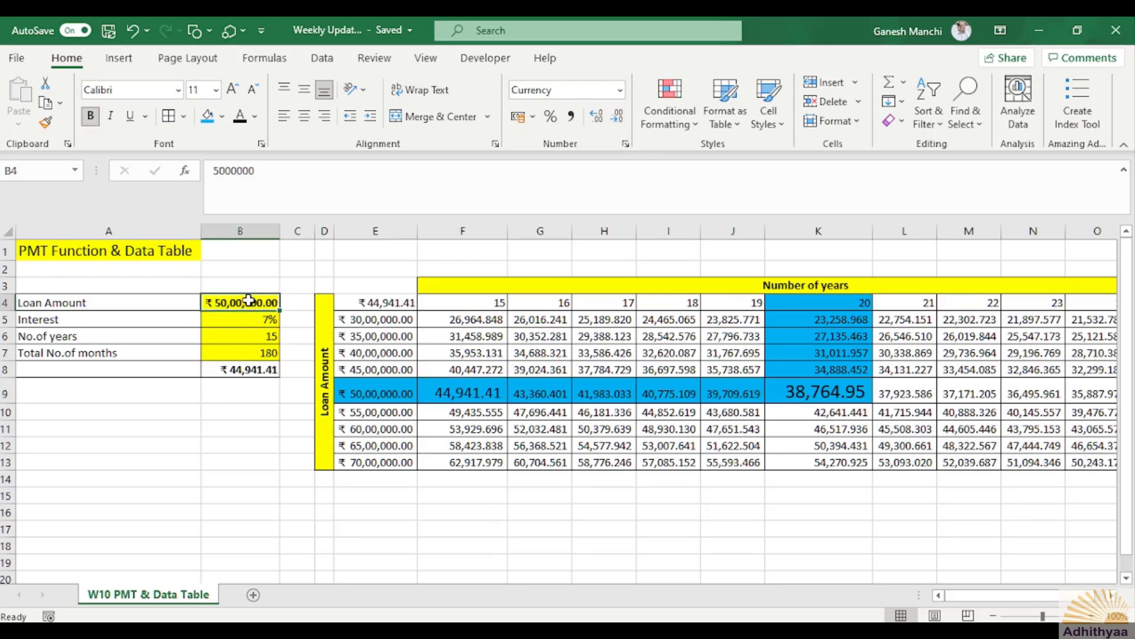
type("6")
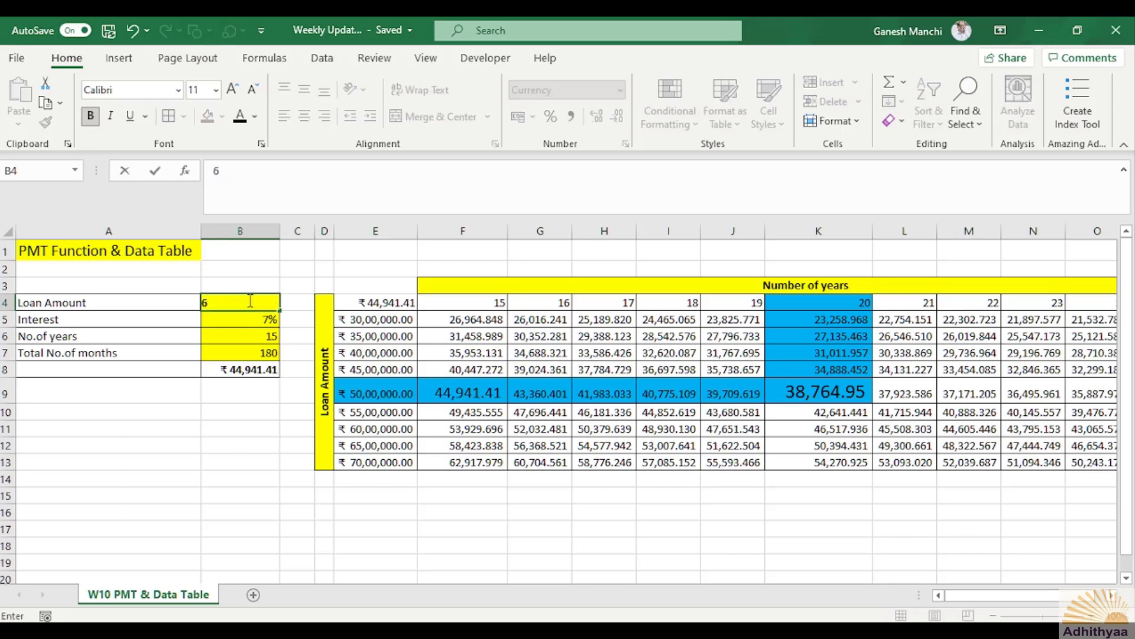
type("000000")
key("Return")
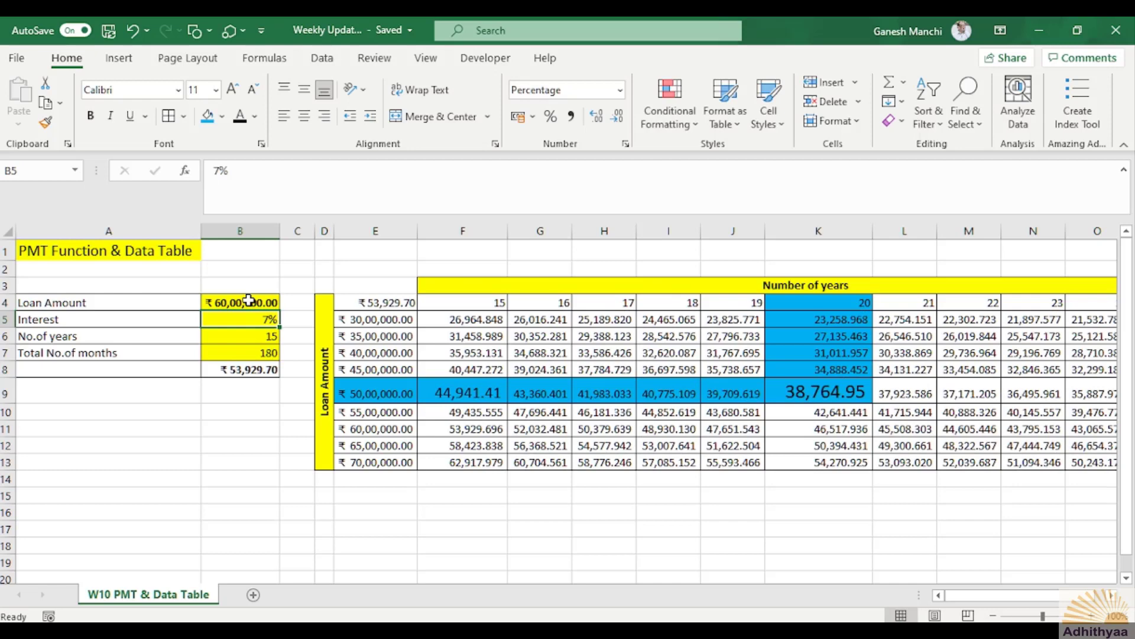
left_click(255, 339)
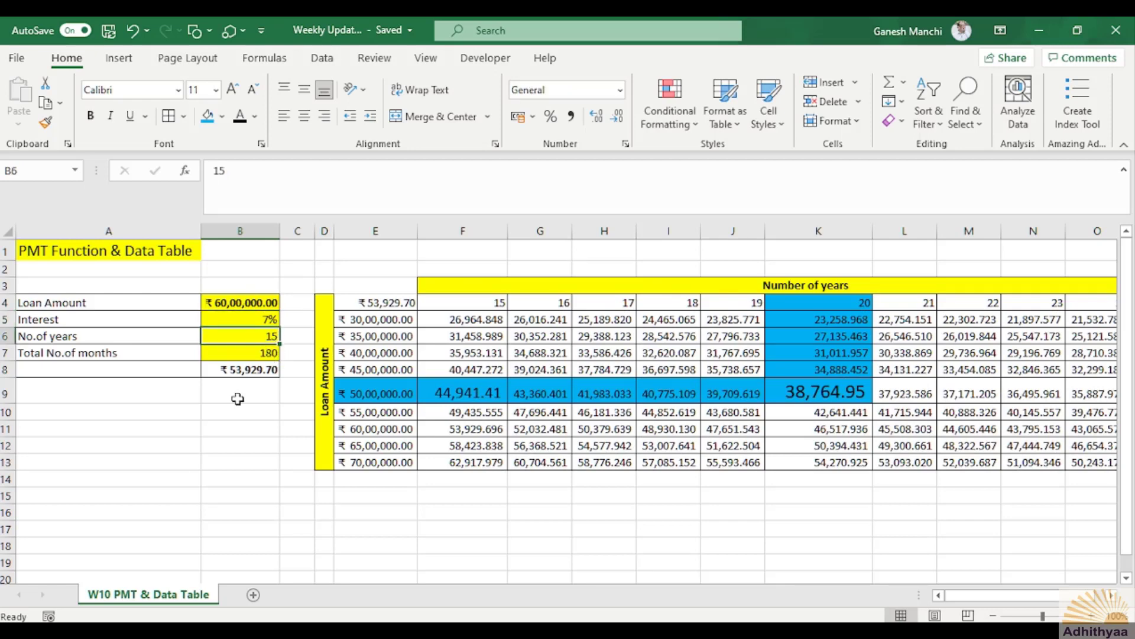
type("25")
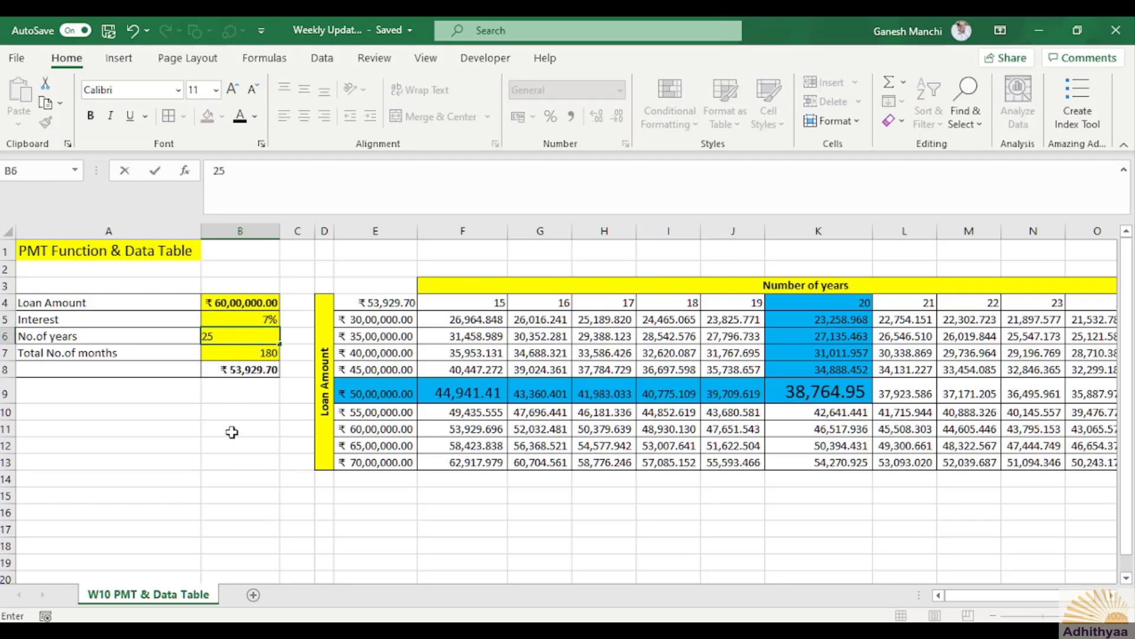
key("Return")
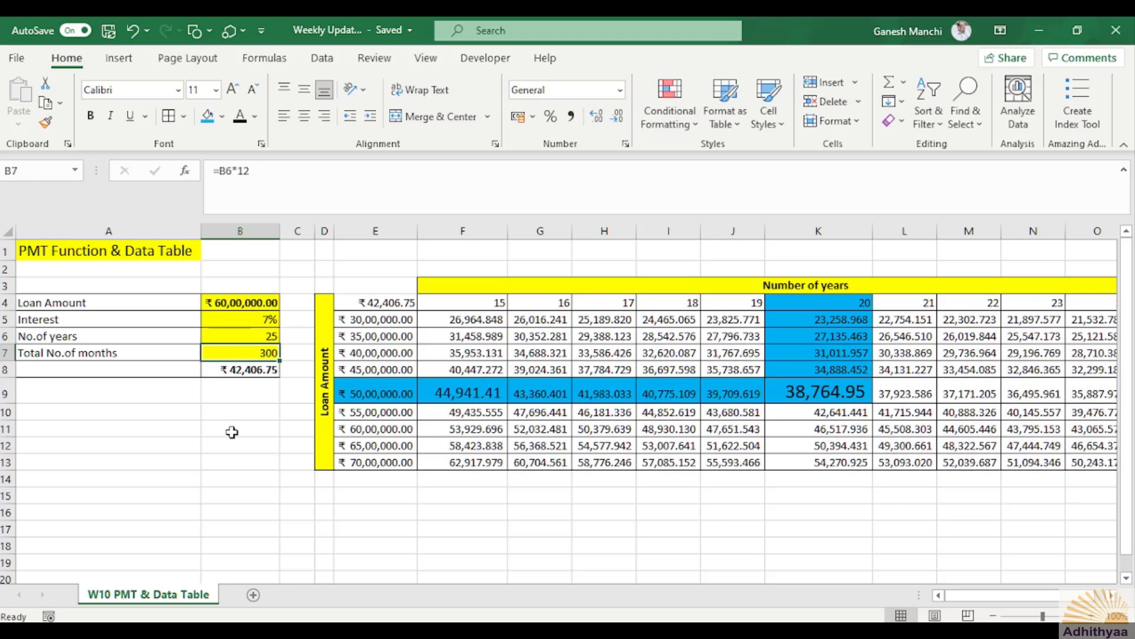
left_click(237, 370)
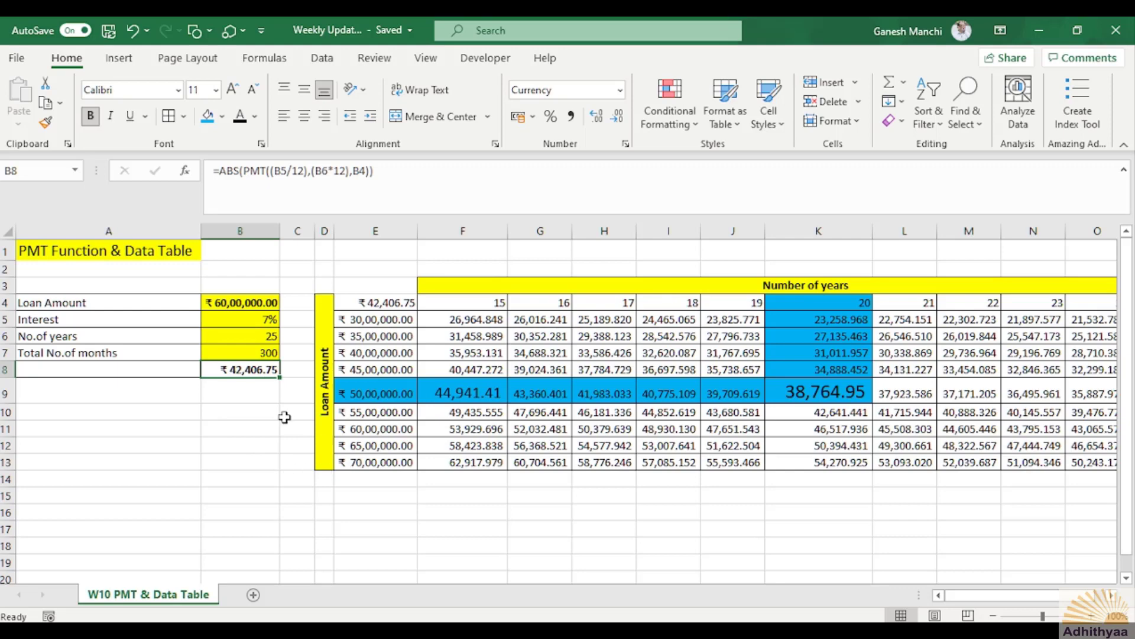
- Fill the ₹60,00,000 row cells E11:P11 and the 25-year column cells P4:P11 with the standard orange
left_click(397, 431)
left_click_drag(397, 431, 979, 429)
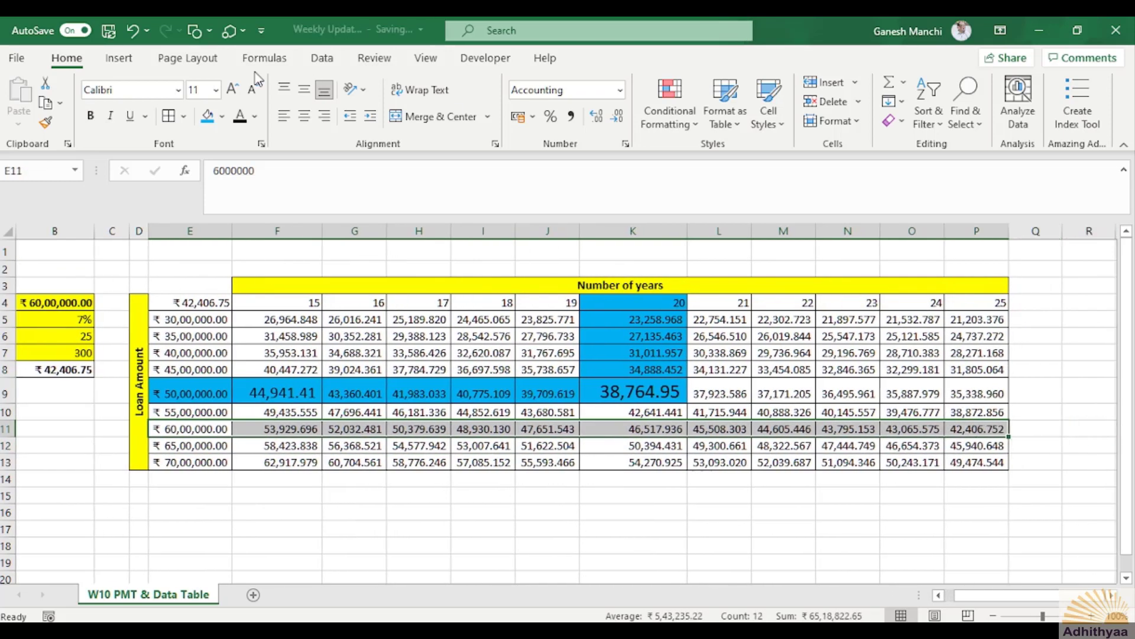
left_click(222, 117)
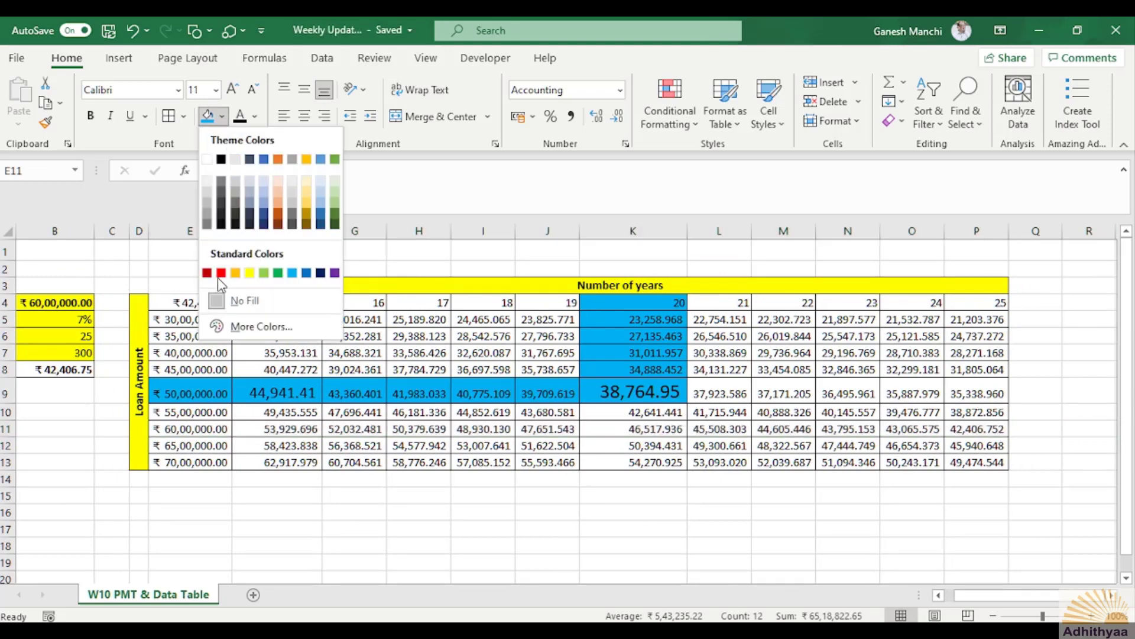
left_click(235, 273)
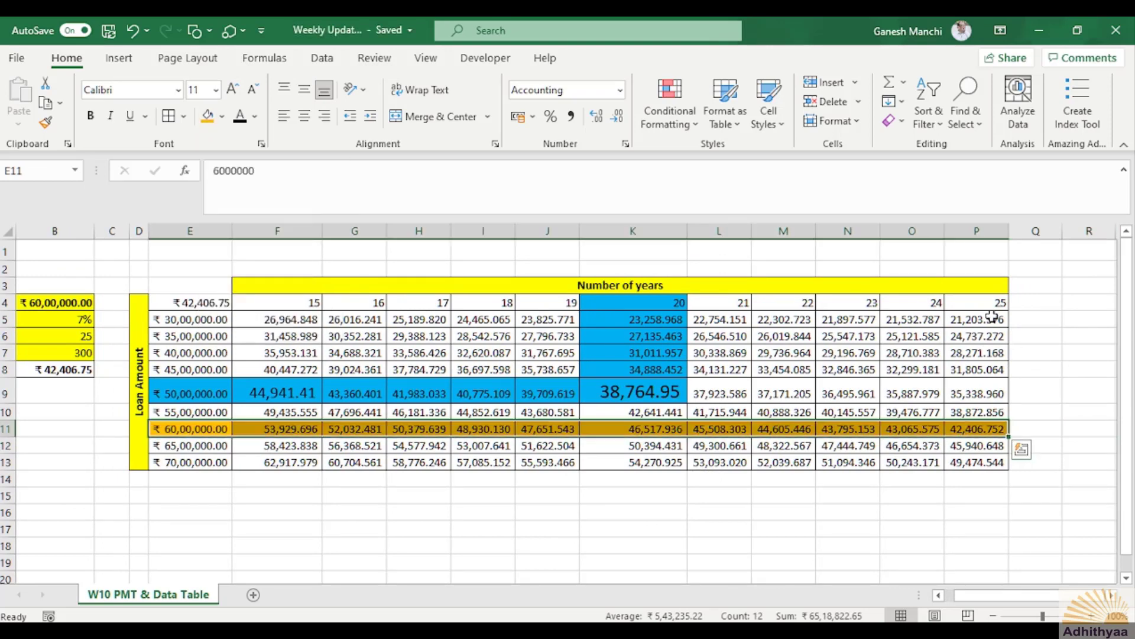
left_click_drag(988, 303, 984, 424)
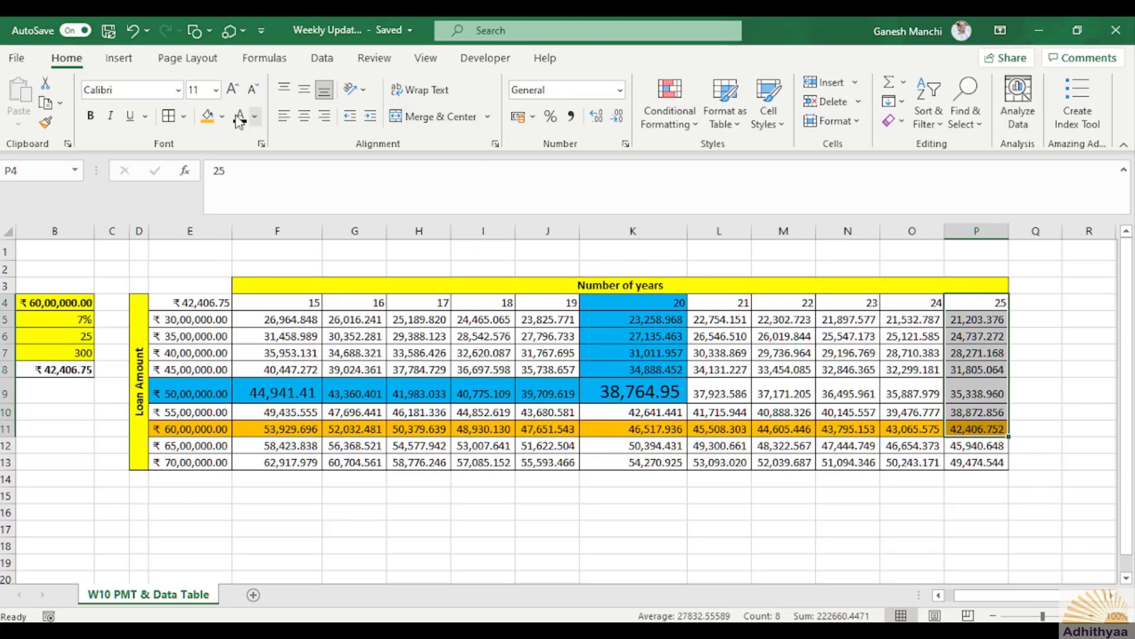
left_click(207, 116)
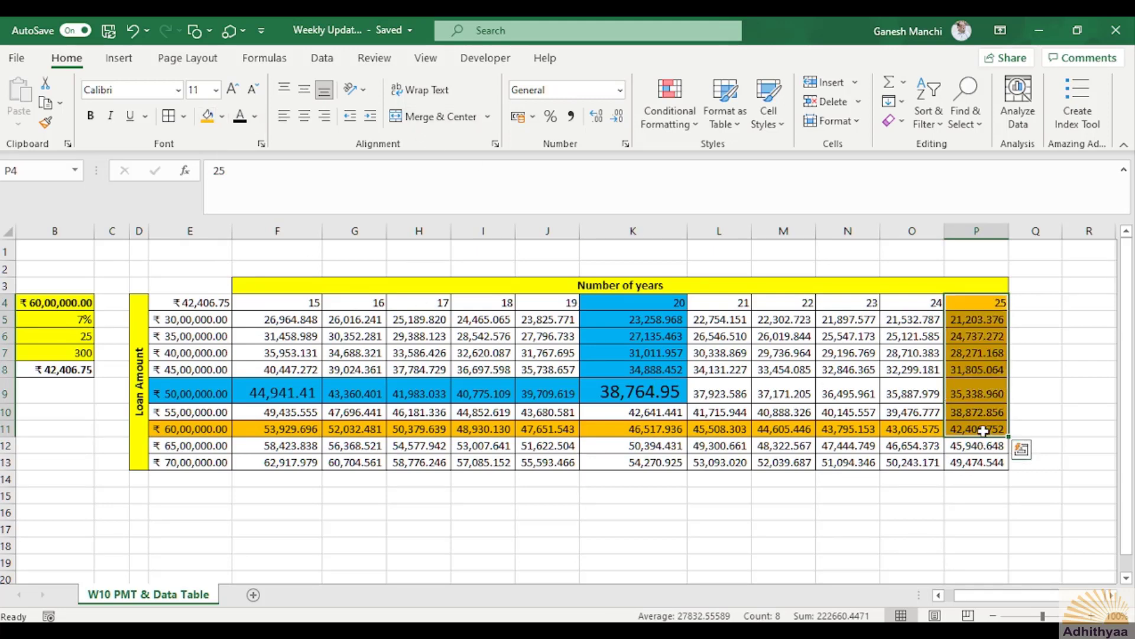
- Enlarge the payment in P11 to font size 16, autofit column P, and show the value with two decimals
left_click(985, 429)
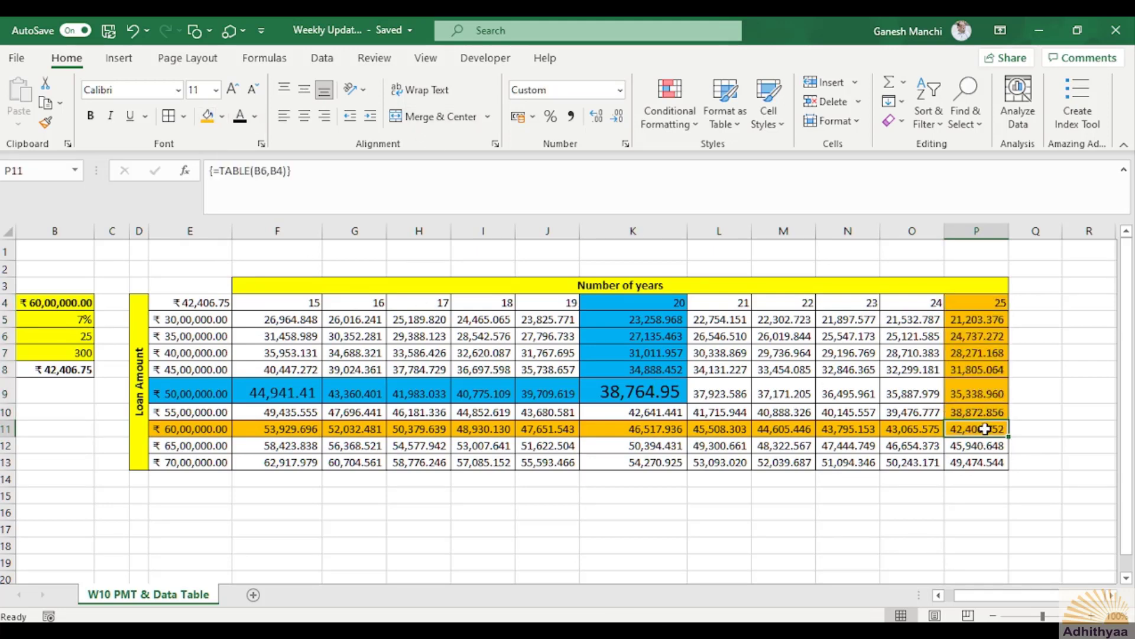
double_click(234, 91)
left_click(235, 92)
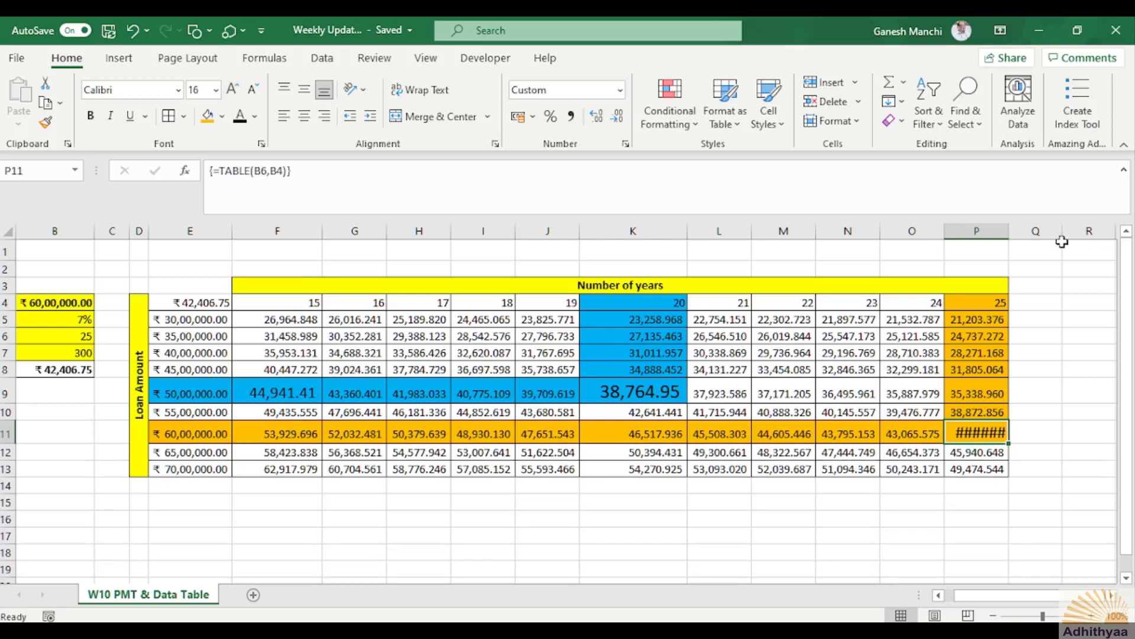
double_click(1008, 230)
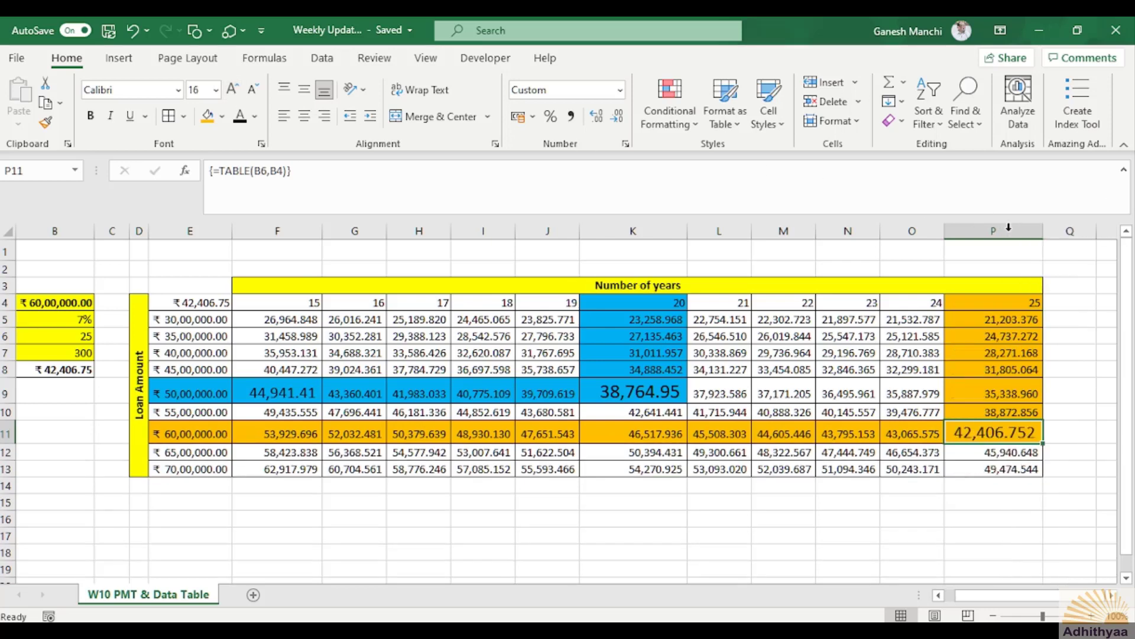
left_click(617, 116)
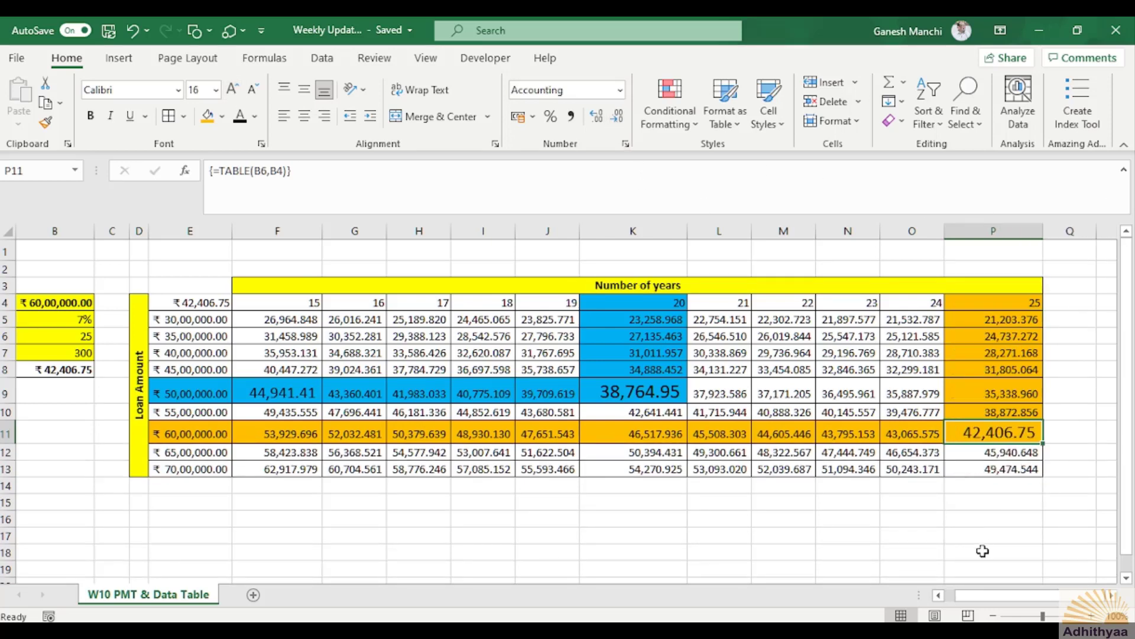
left_click_drag(983, 597, 974, 600)
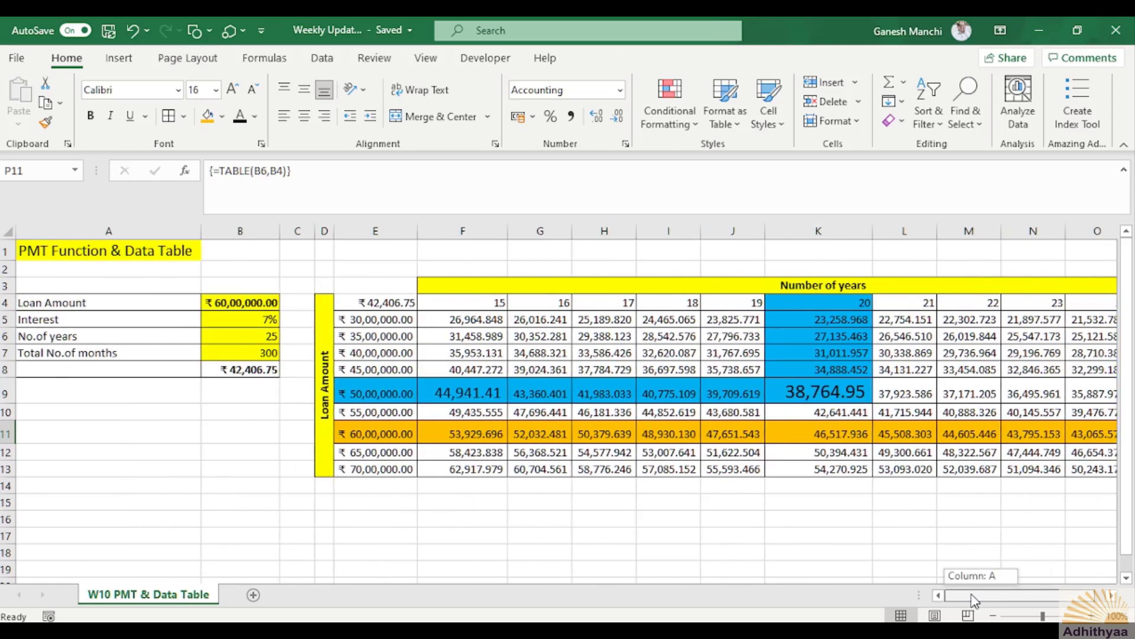
left_click_drag(975, 601, 989, 600)
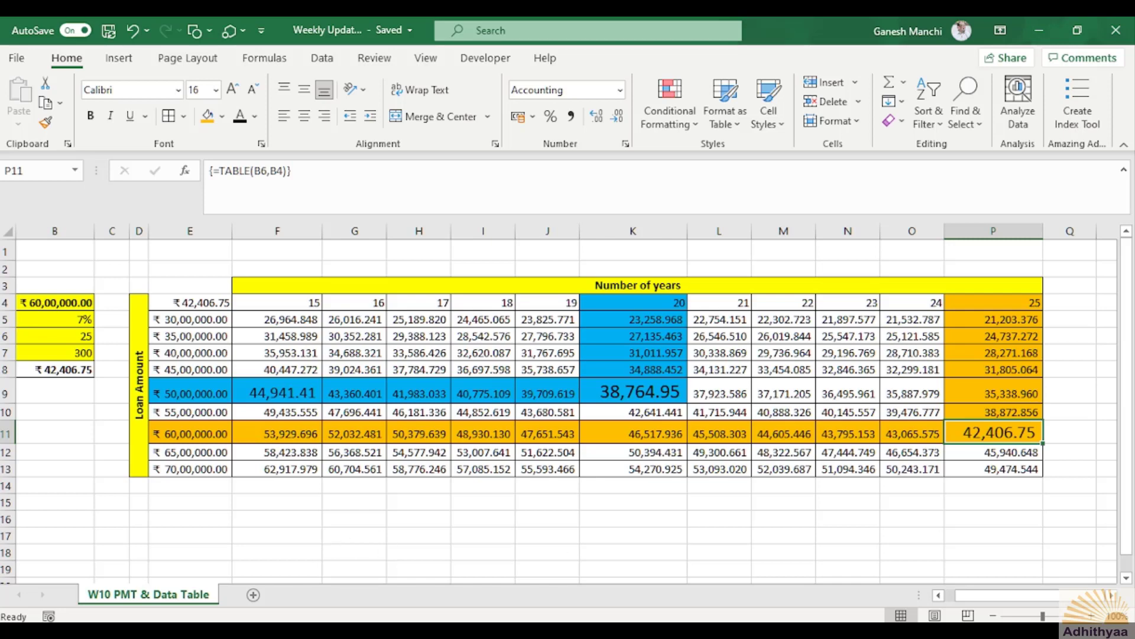
left_click_drag(1002, 595, 985, 603)
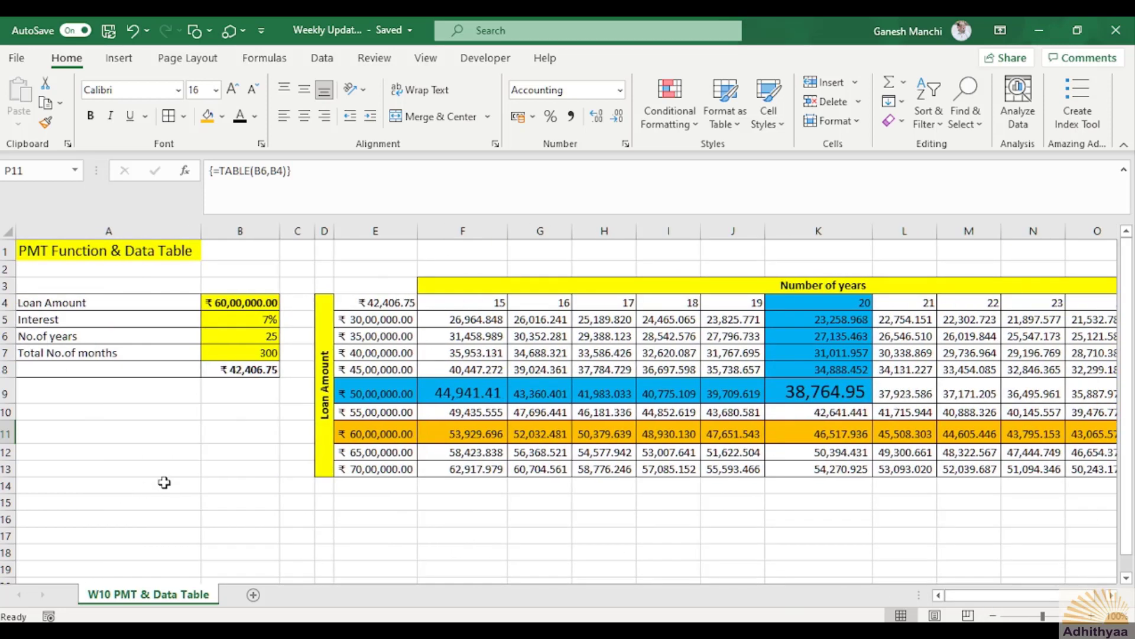